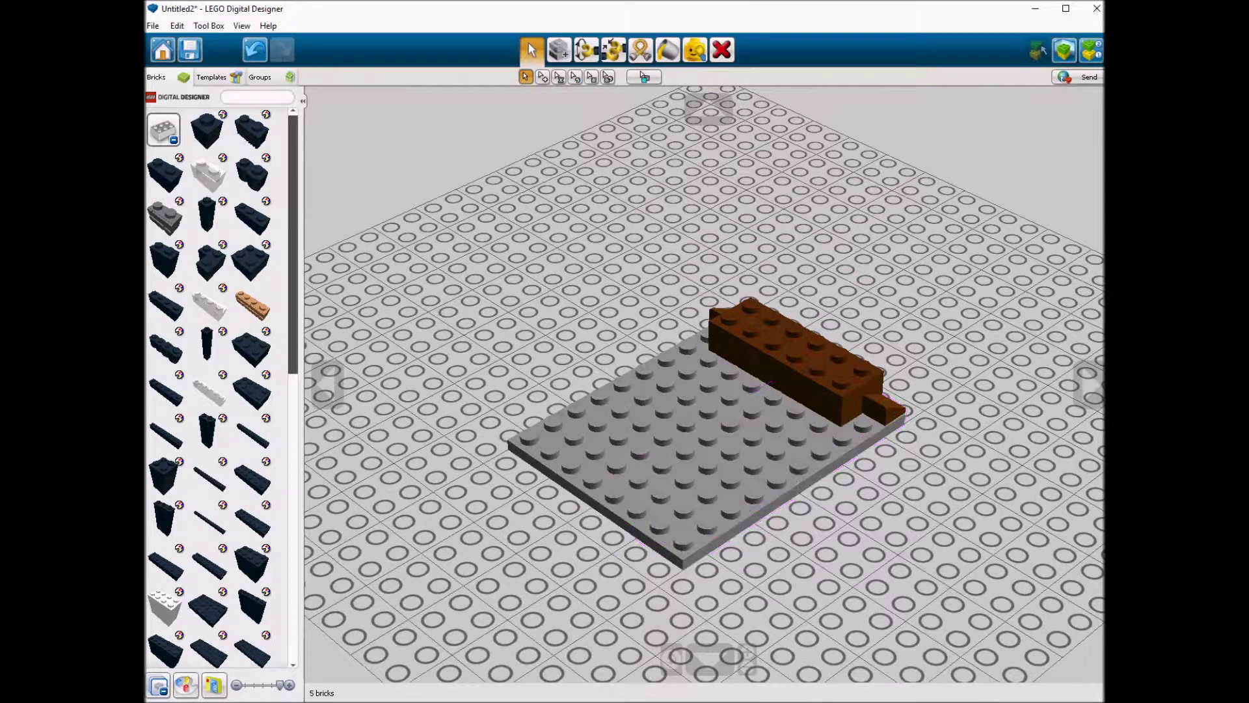
Build stepped tan supports from small plates, including 2x2 plates, at both ends of the brown rear wall.
left_click(163, 129)
mouse_move(207, 216)
left_click(270, 348)
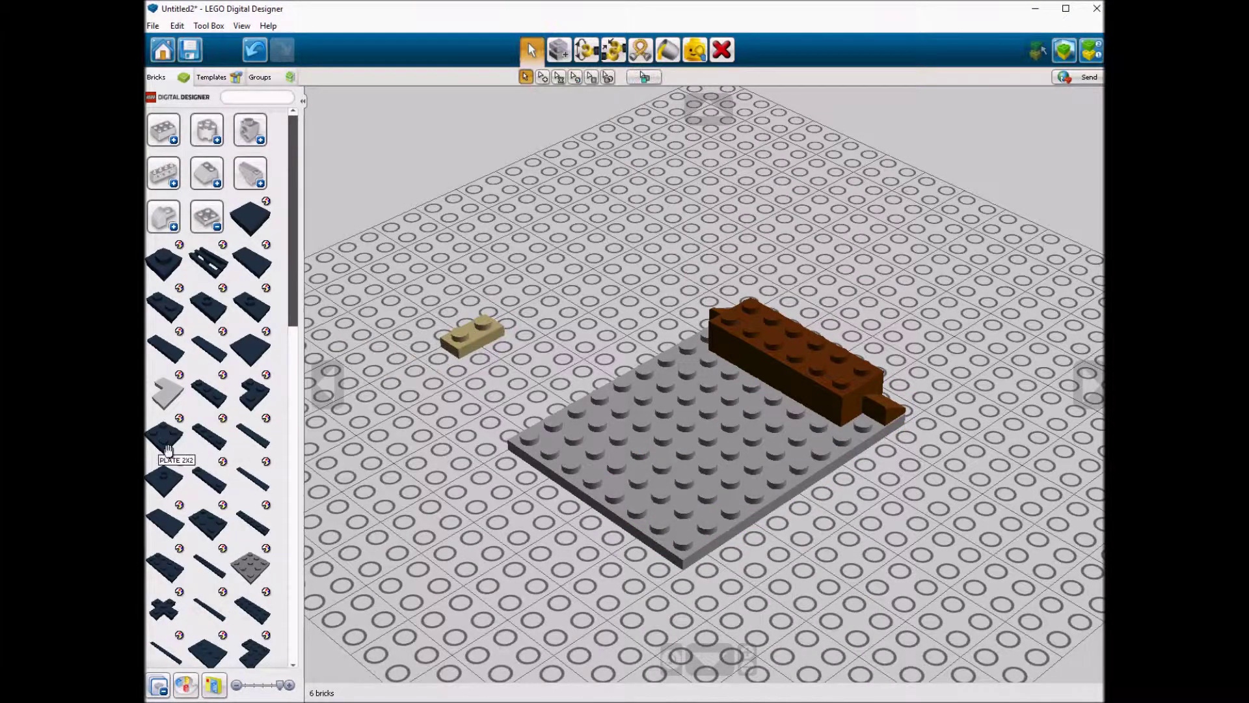
left_click(469, 341)
left_click(864, 432)
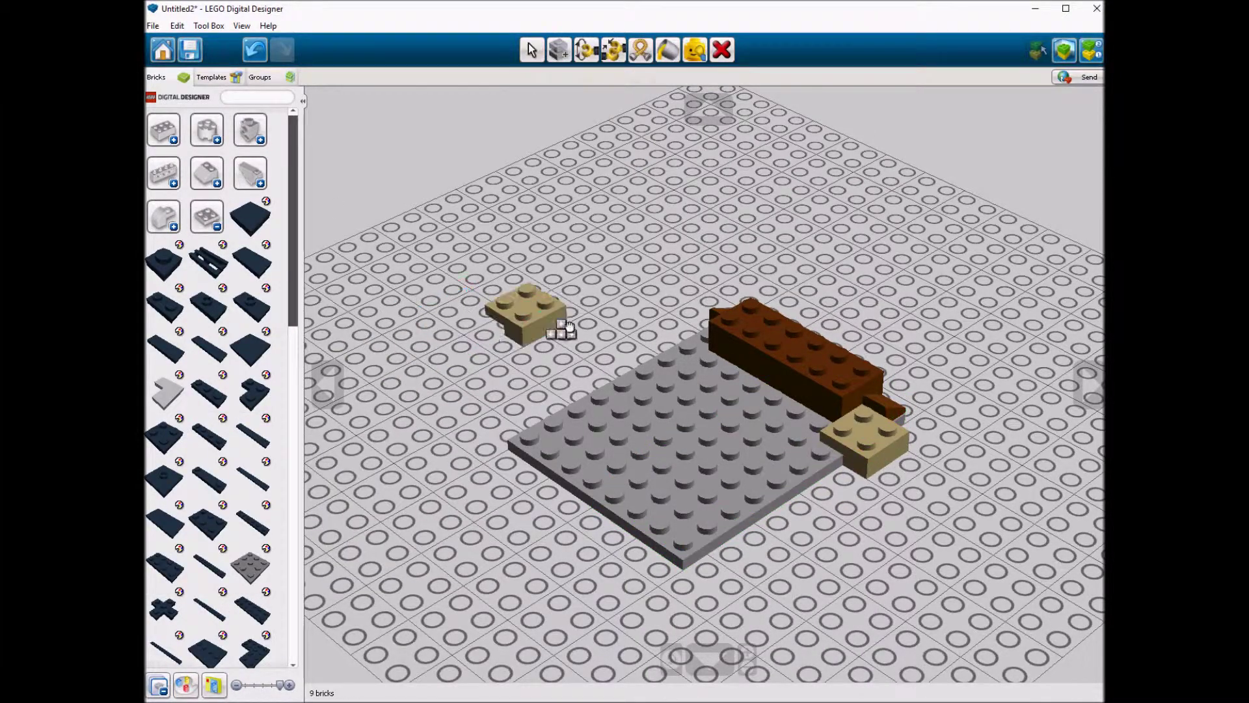
right_click_drag(646, 367, 540, 424)
key("c")
left_click(852, 449)
mouse_move(934, 516)
right_mouse_down()
mouse_move(906, 432)
mouse_move(892, 571)
mouse_move(715, 391)
right_mouse_up()
left_click(708, 312)
left_click(882, 432)
Place a reddish brown 1x1 round plate on the inner front stud of each tan support.
left_click(173, 225)
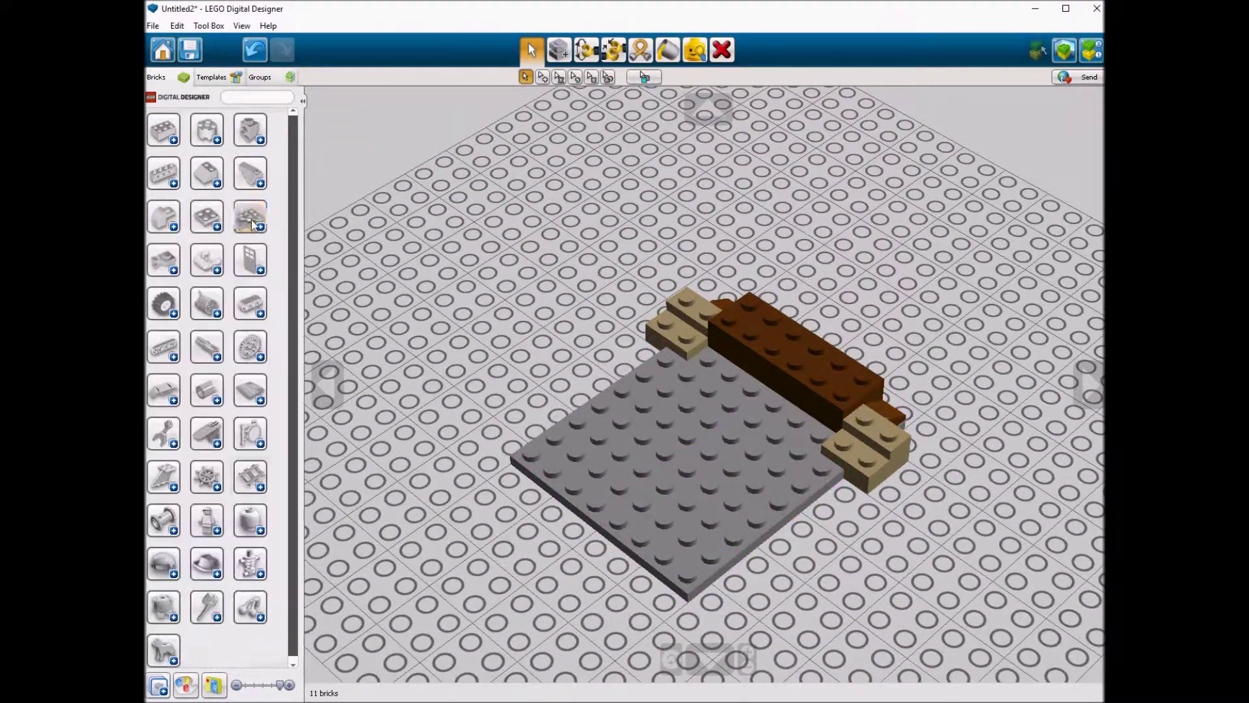
left_click(209, 306)
left_click(693, 340)
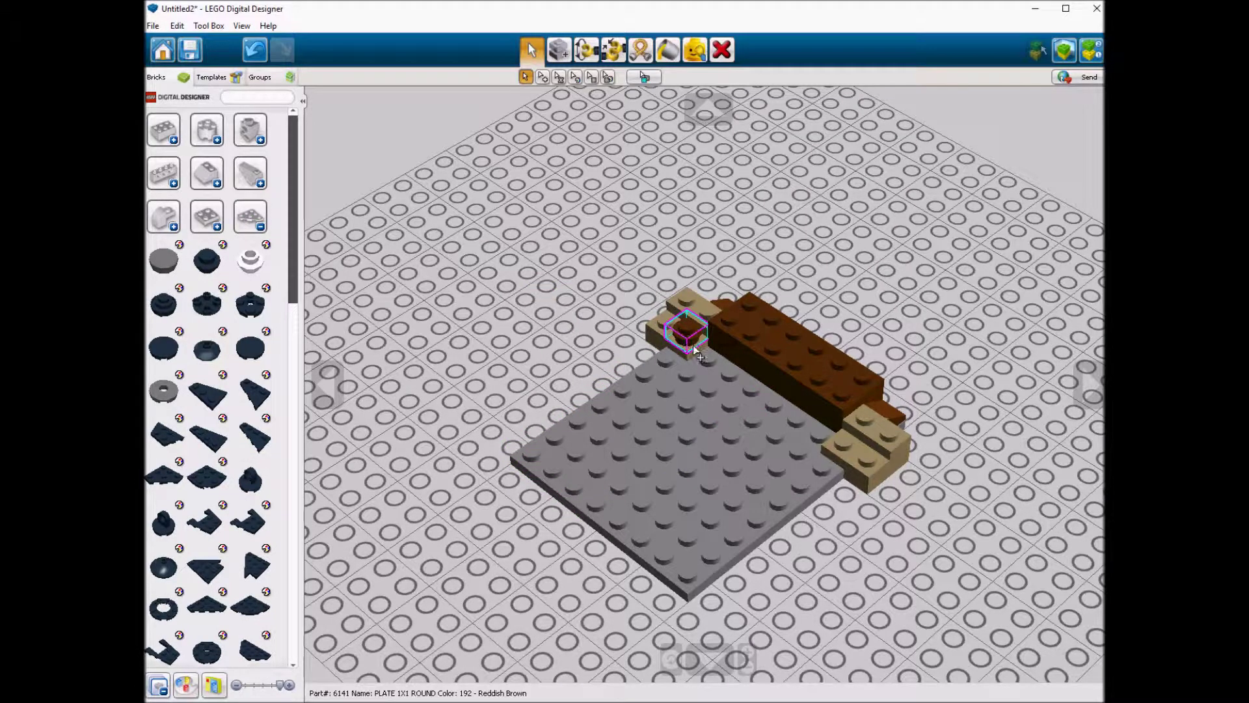
right_click_drag(991, 438, 797, 410)
left_click(837, 516)
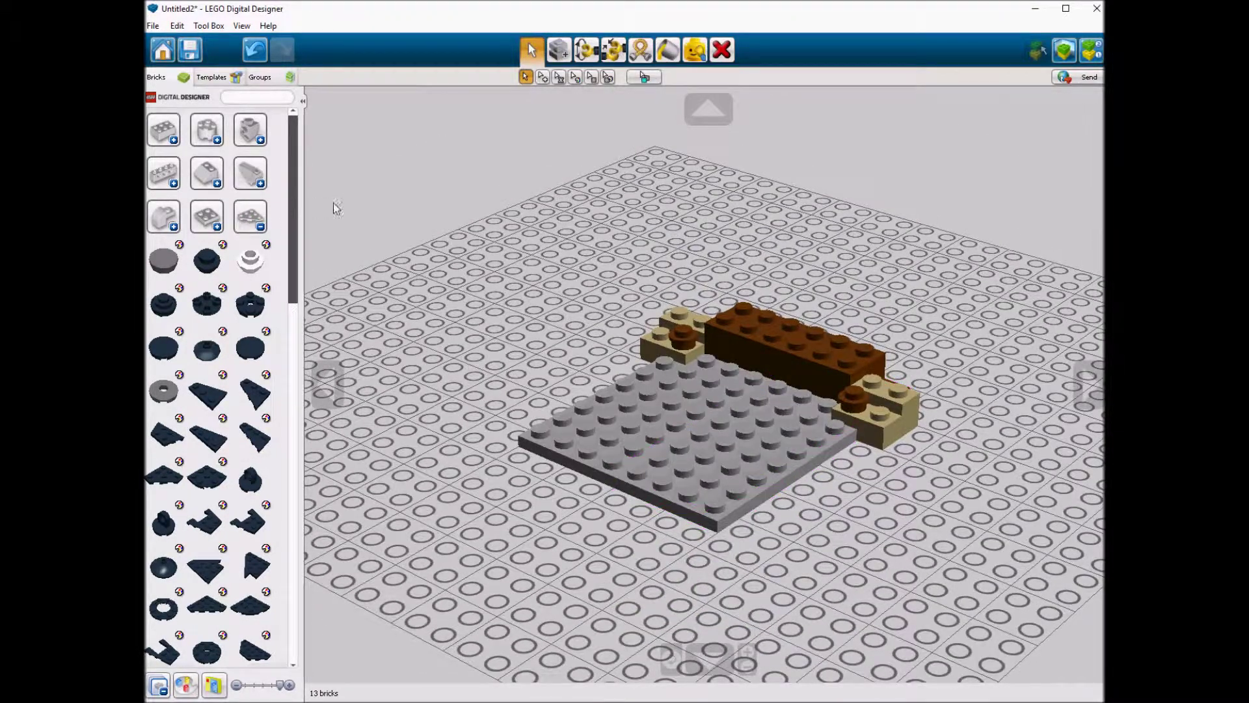
Attach a tan curved brick to the outer front of both tan supports.
left_click(163, 217)
left_click(207, 217)
left_click(864, 468)
key("ctrl+c")
key("ctrl+v")
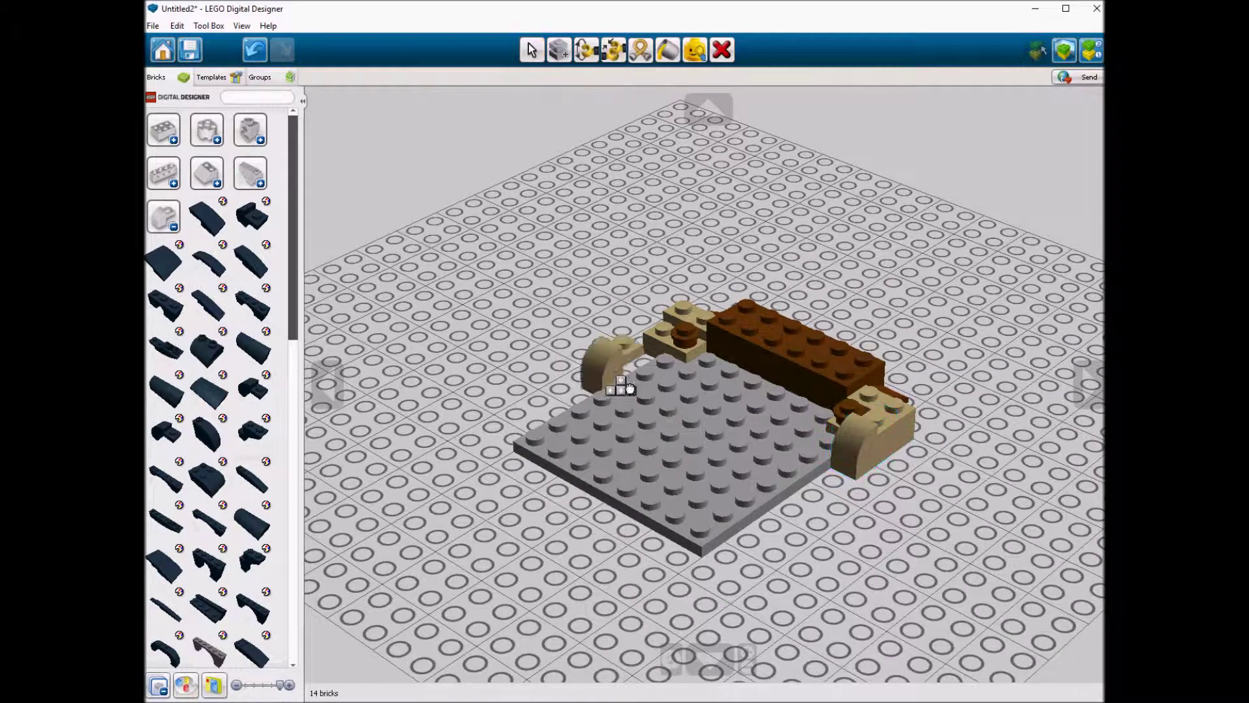
left_click(677, 351)
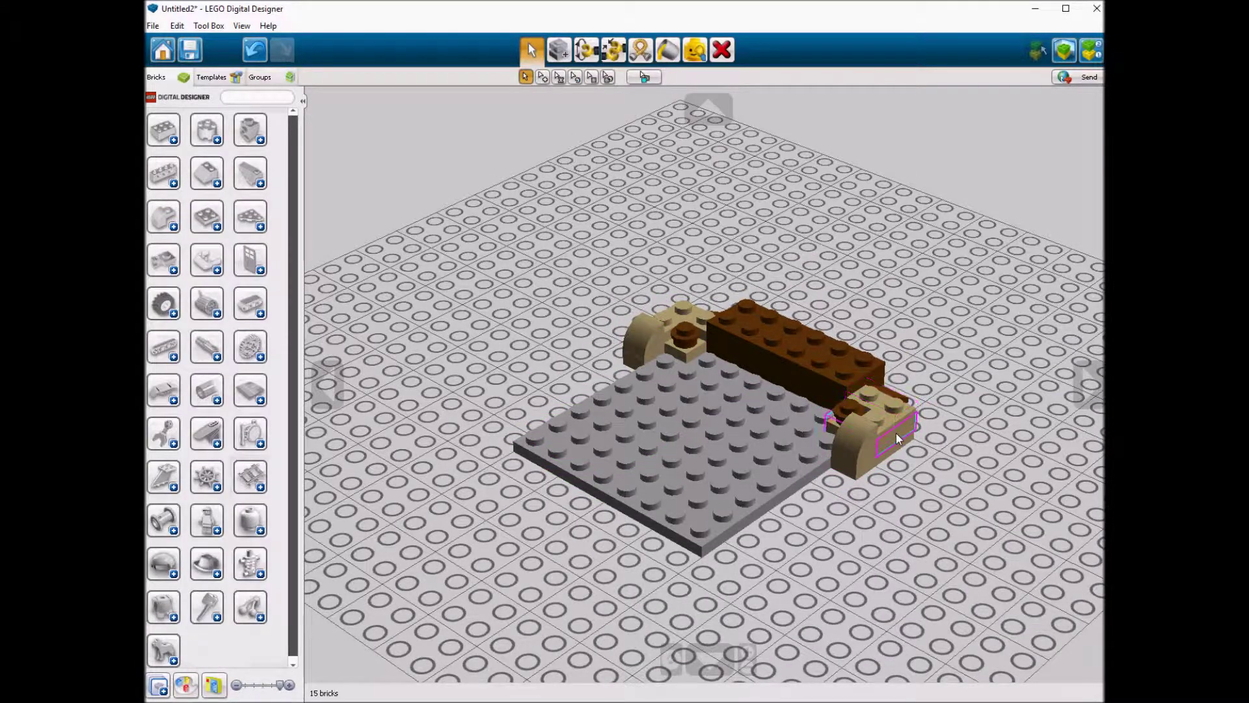
Cap both tan side supports with a tan 2x2 plate.
left_click(875, 417)
key("ctrl+c")
key("ctrl+v")
Place a light blue 1x6 brick directly in front of the brown rear wall.
left_click(163, 130)
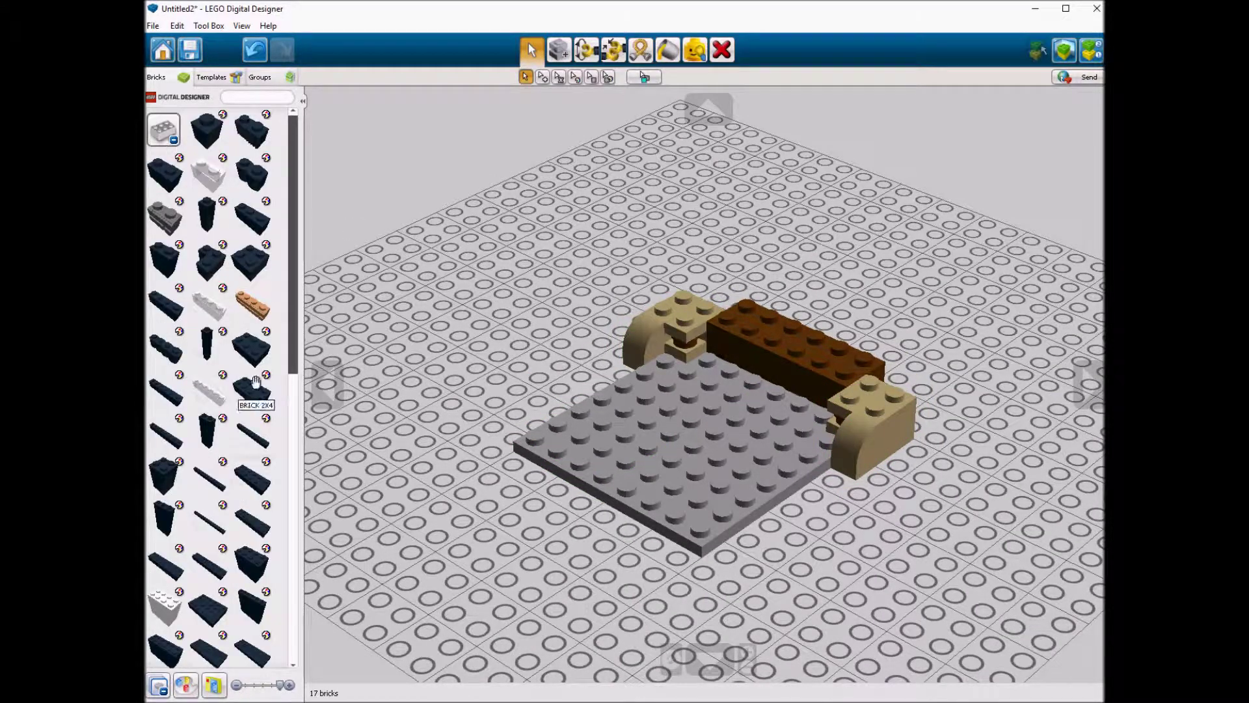
left_click(166, 390)
left_click(780, 404)
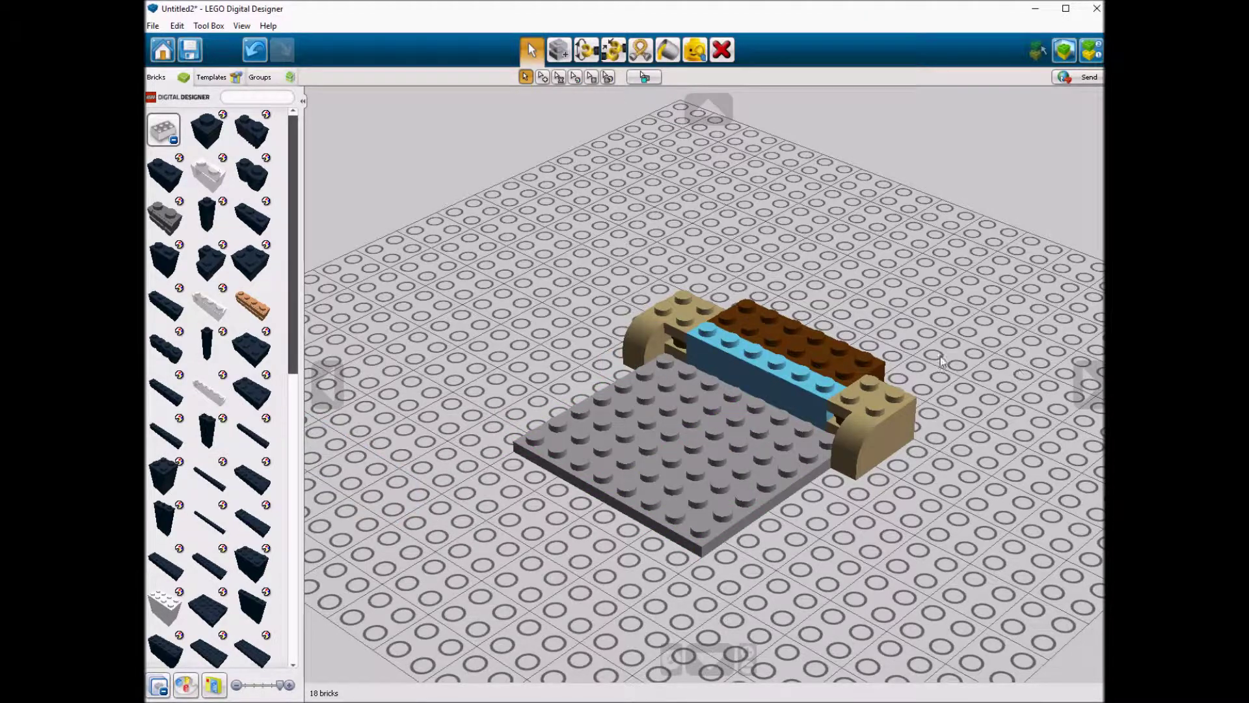
Place a brown 2x4 brick along each side of the gray plate, running forward from the light blue brick.
left_click(267, 395)
left_click(673, 390)
key("ctrl+c")
key("ctrl+v")
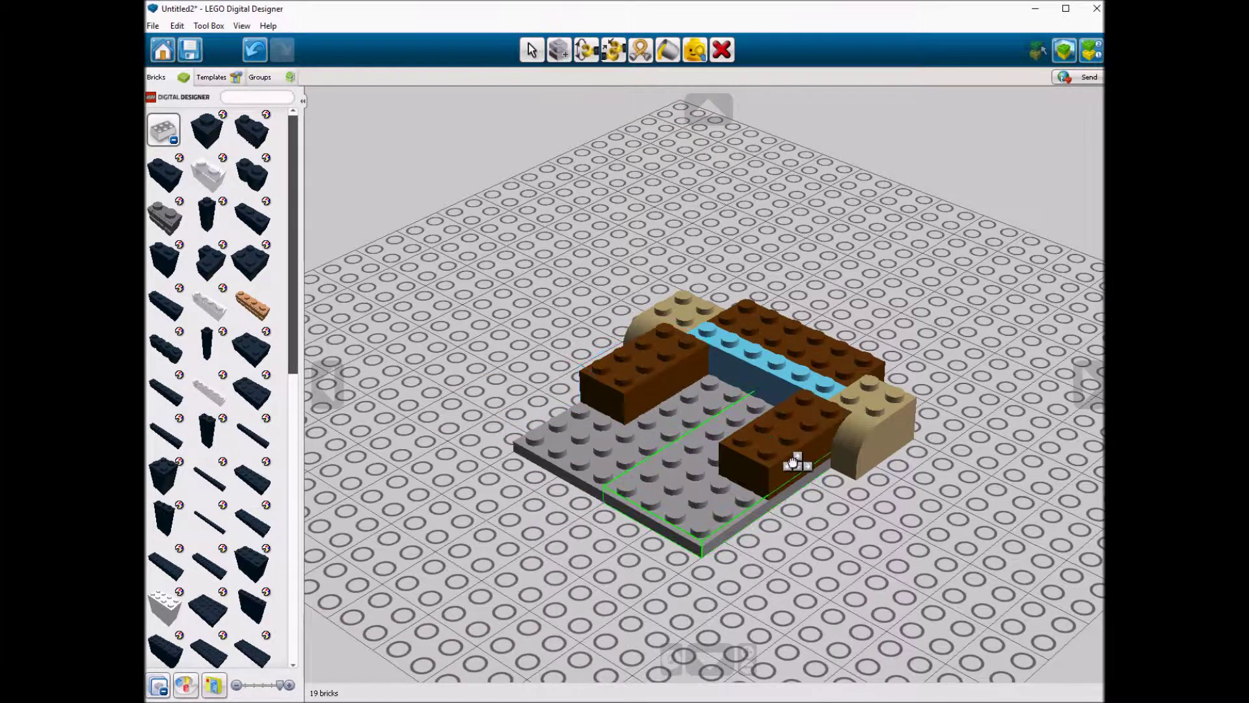
left_click(796, 452)
Add a reddish brown 1x2 Technic brick with a hole to the front end of both brown side walls.
left_click(173, 171)
left_click(522, 209)
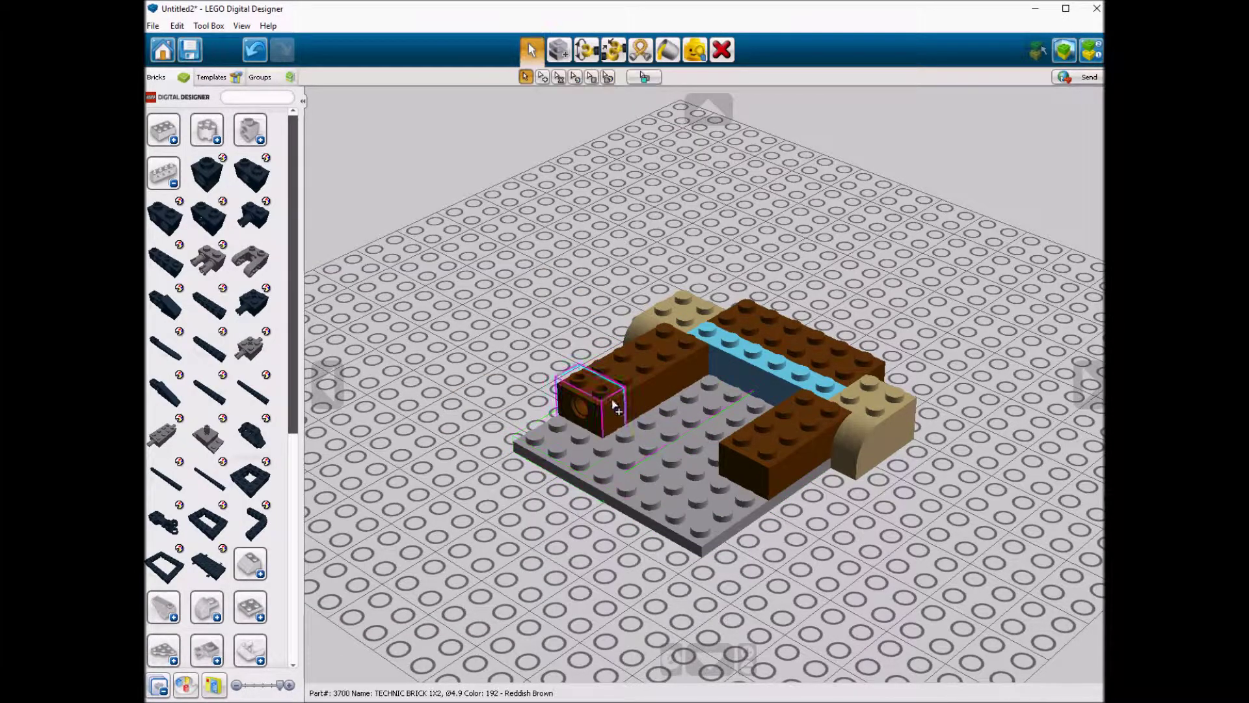
left_click(585, 403)
Place a brown 1x2 plate on the gray plate in front of each Technic brick.
left_click(163, 172)
left_click(207, 216)
left_click(166, 347)
left_click(456, 404)
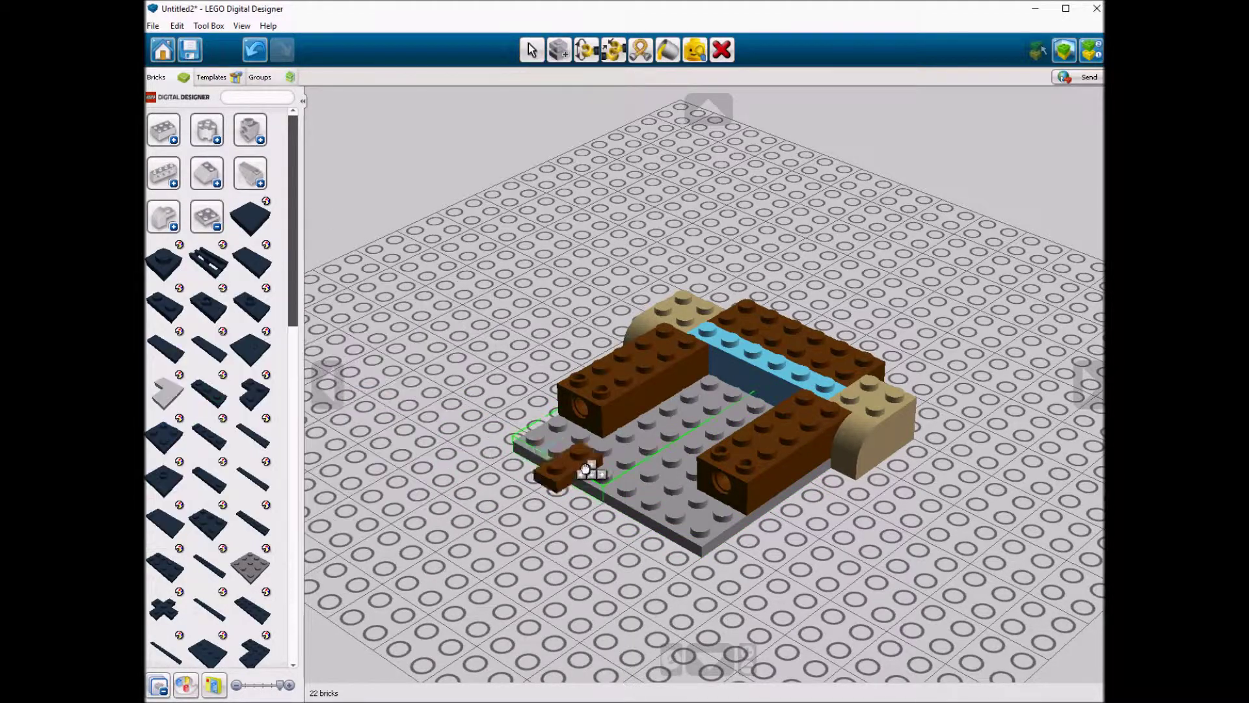
left_click(576, 455)
left_click(677, 511)
Switch to the extended design mode and add a 1x2 plate with a ball joint to the scene.
scroll(241, 579, "down", 3)
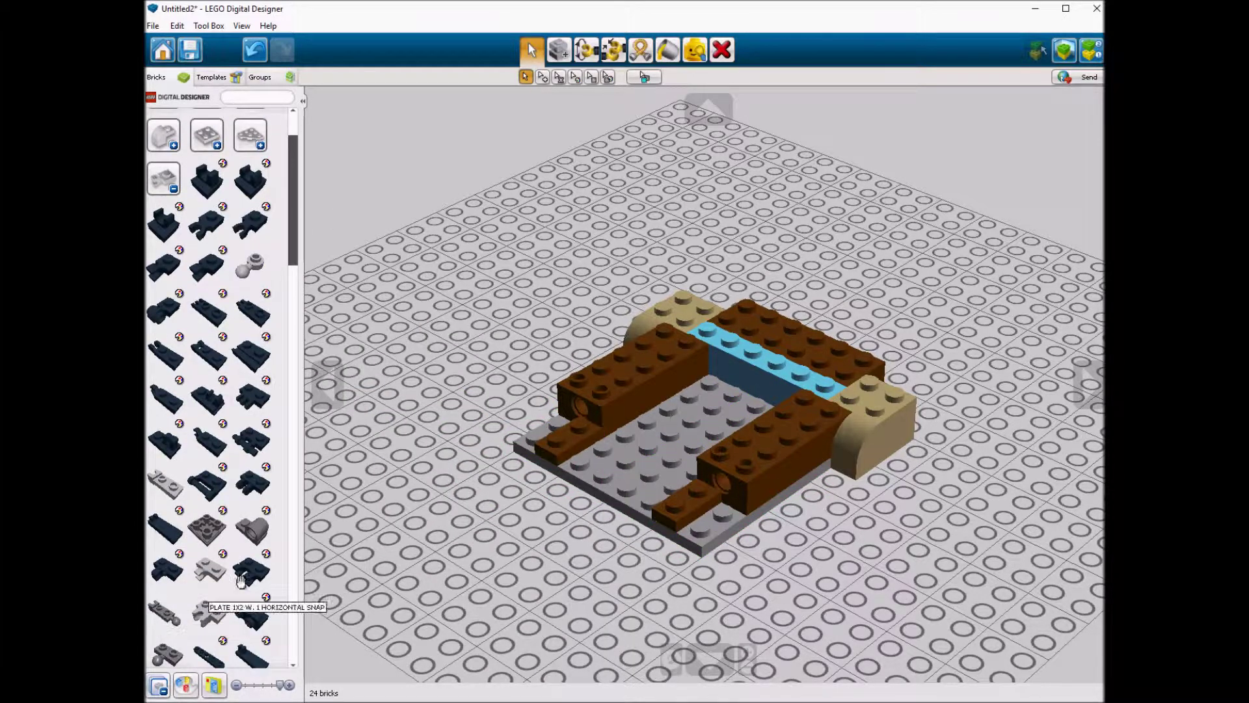
scroll(280, 391, "down", 2)
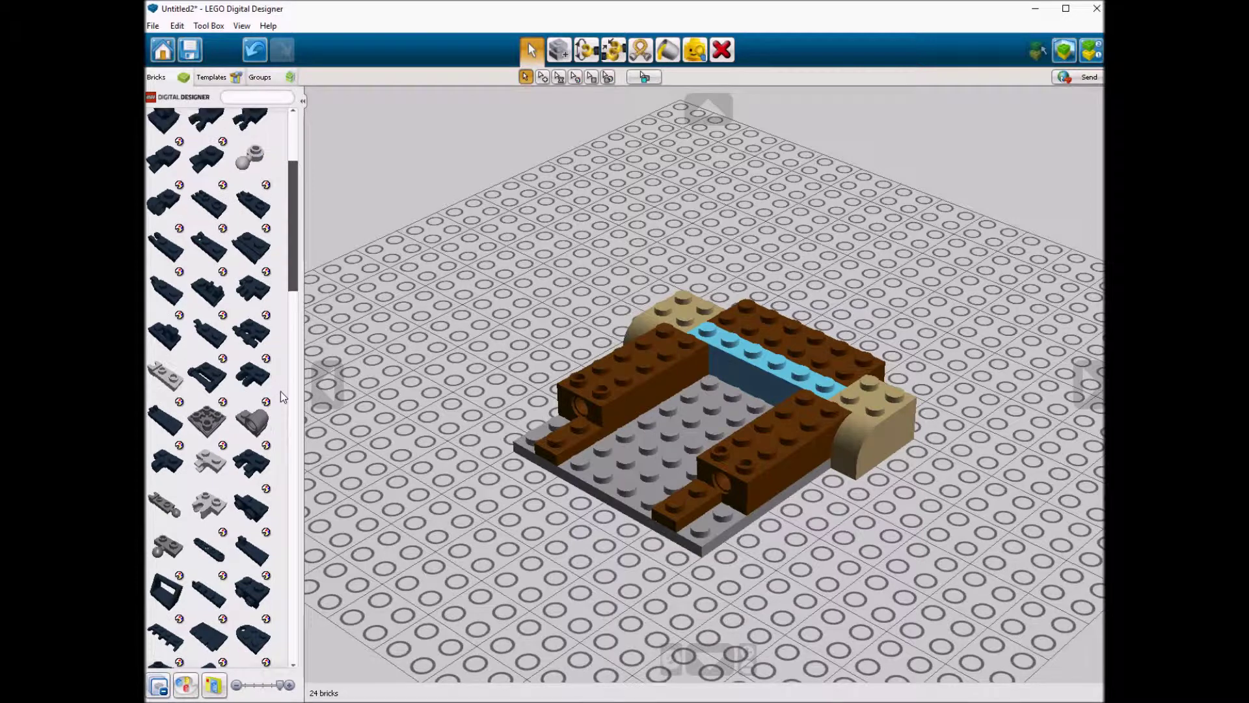
scroll(280, 392, "up", 1)
left_click(242, 26)
left_click(468, 124)
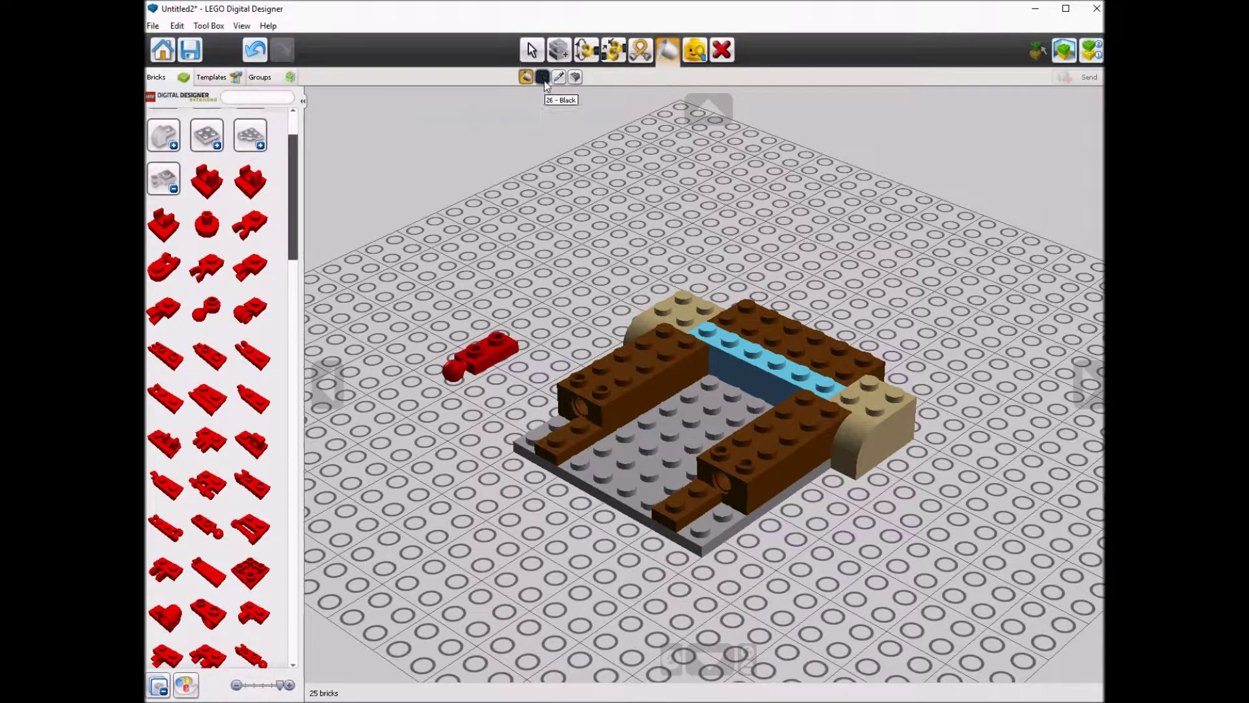
Return to the standard design mode and fit gray 1x2 ball-joint plates at both front corners.
left_click(241, 25)
left_click(462, 90)
left_click_drag(480, 351, 672, 521)
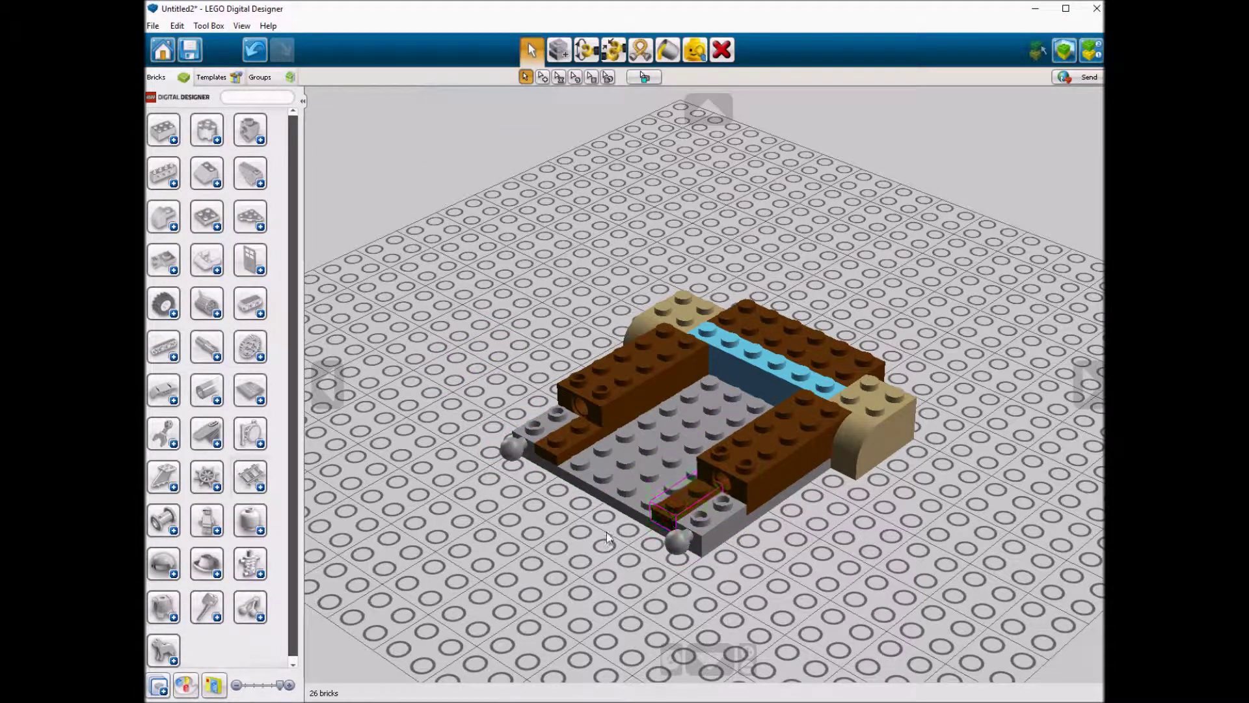
Place two tan 2x2 inverted slope bricks side by side at the front, between the brown 1x2 plates.
left_click(207, 173)
left_click(206, 435)
left_click(176, 500)
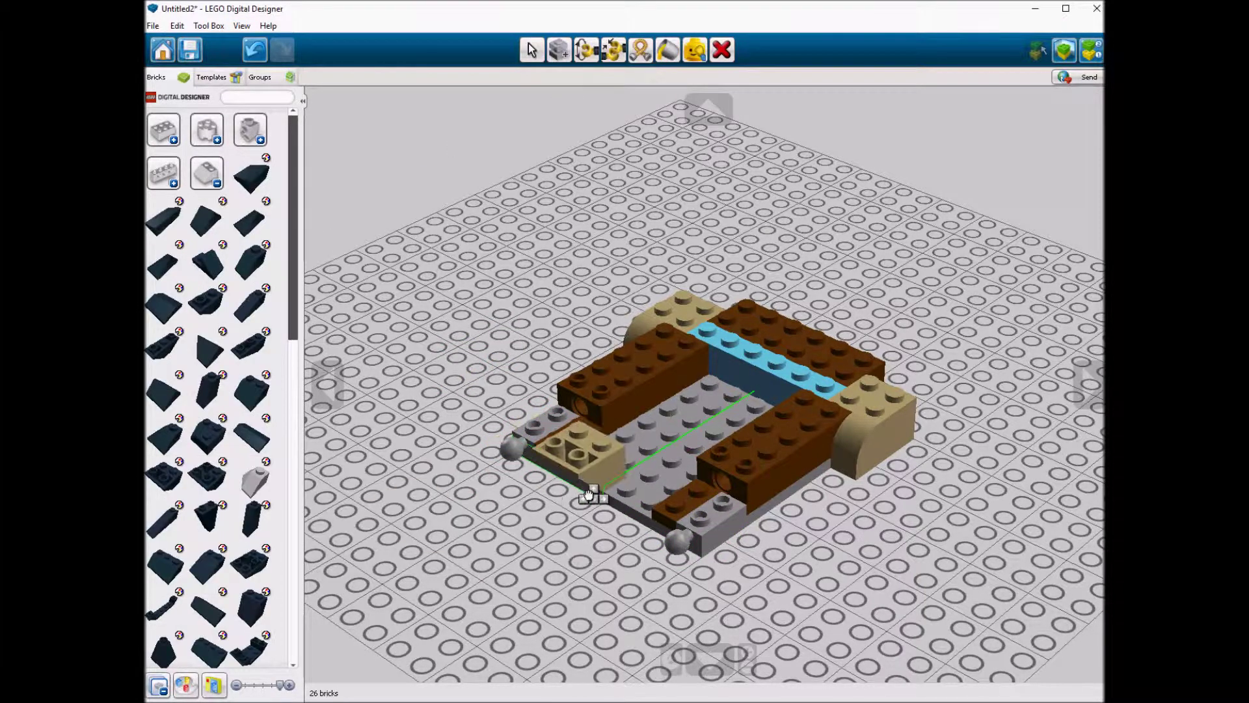
left_click(644, 507)
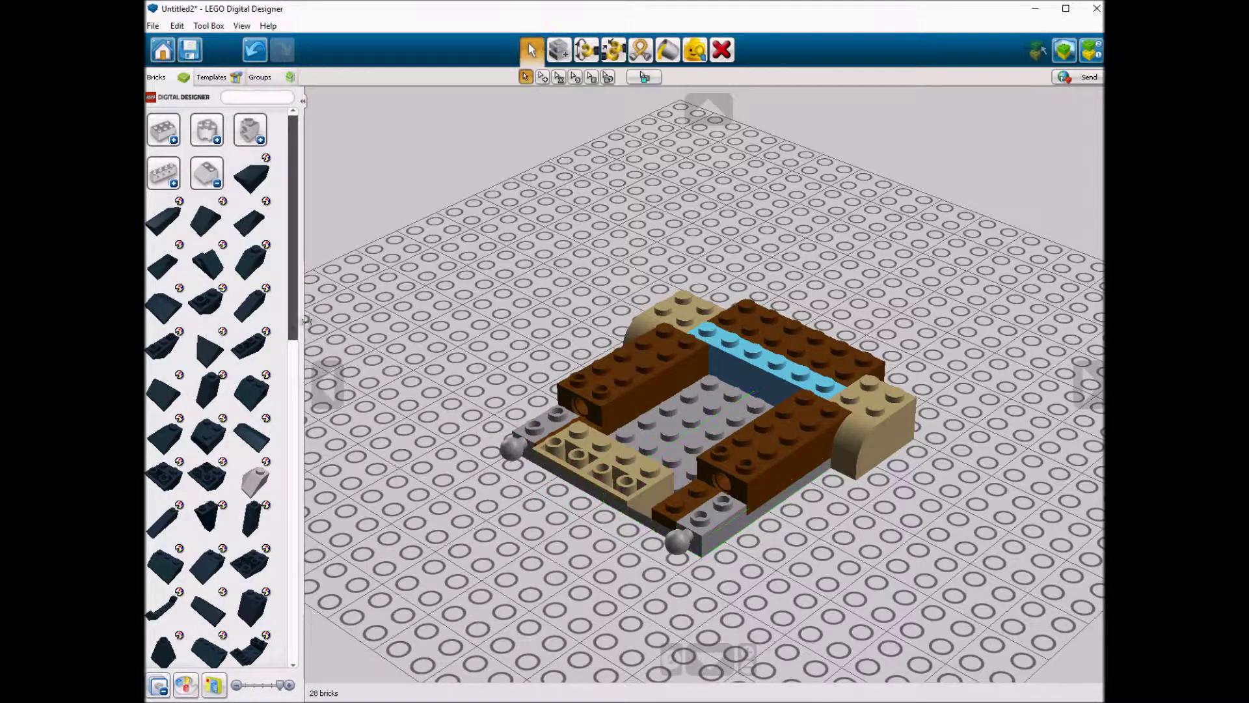
Close the front of the frame with a brown 1x8 brick behind the inverted slopes.
left_click(172, 139)
left_click(166, 434)
left_click(196, 474)
left_click(647, 461)
Stack brown 1x2 plates in pairs and place one pair on each front corner over the ball-joint plates.
left_click(163, 129)
left_click(207, 216)
left_click(208, 306)
left_click(237, 345)
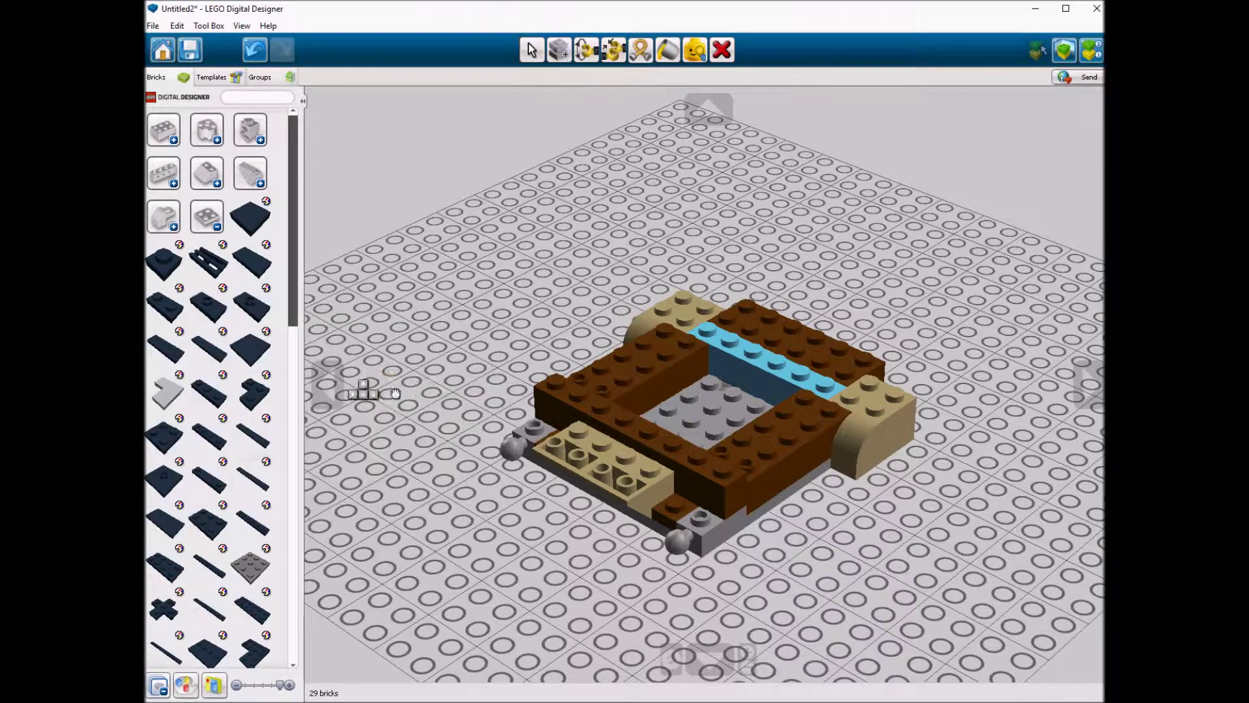
right_click_drag(683, 516, 923, 433)
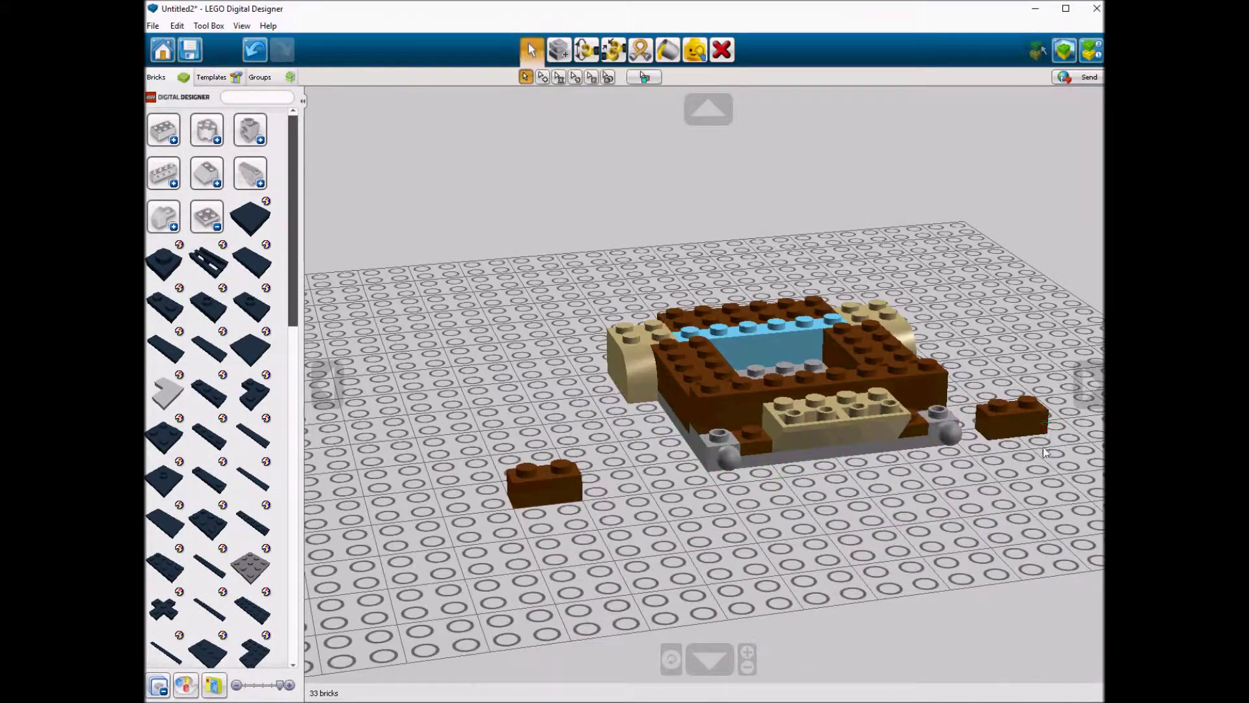
left_click_drag(533, 510, 730, 446)
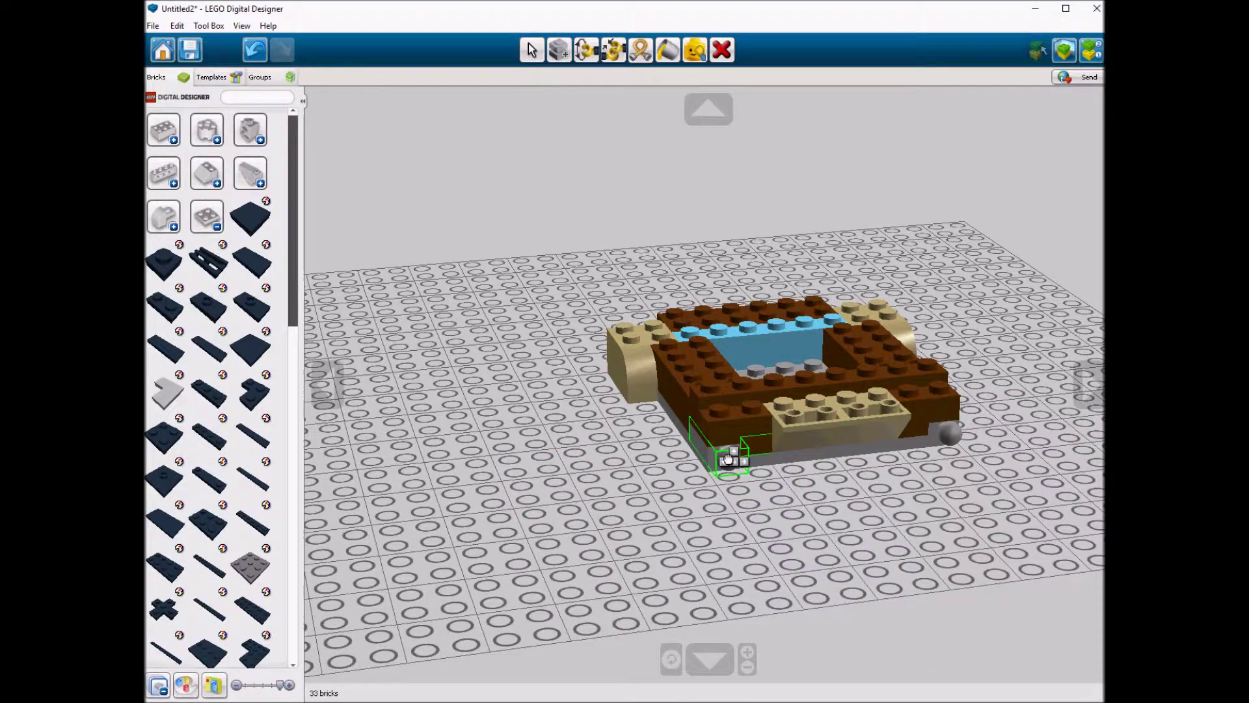
Top the front edge with a tan 1x6 plate flanked by a brown 1x1 plate at each end.
right_click_drag(731, 447, 657, 488)
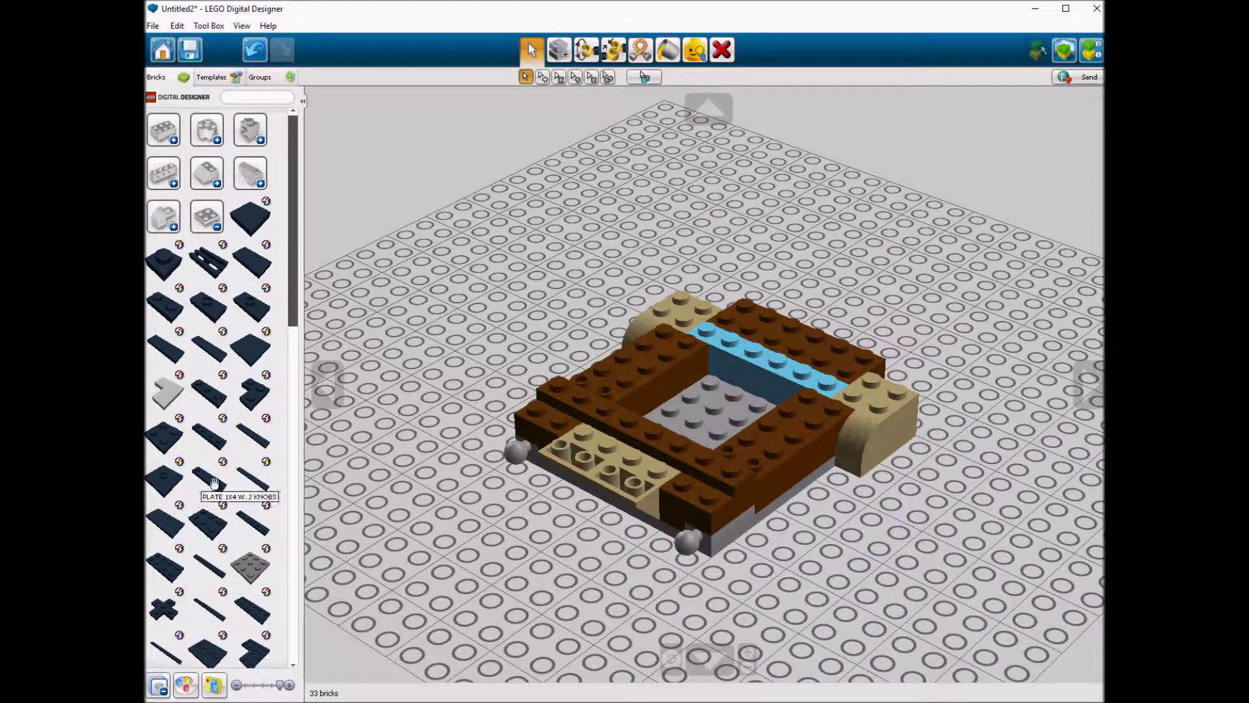
left_click(274, 528)
left_click(632, 467)
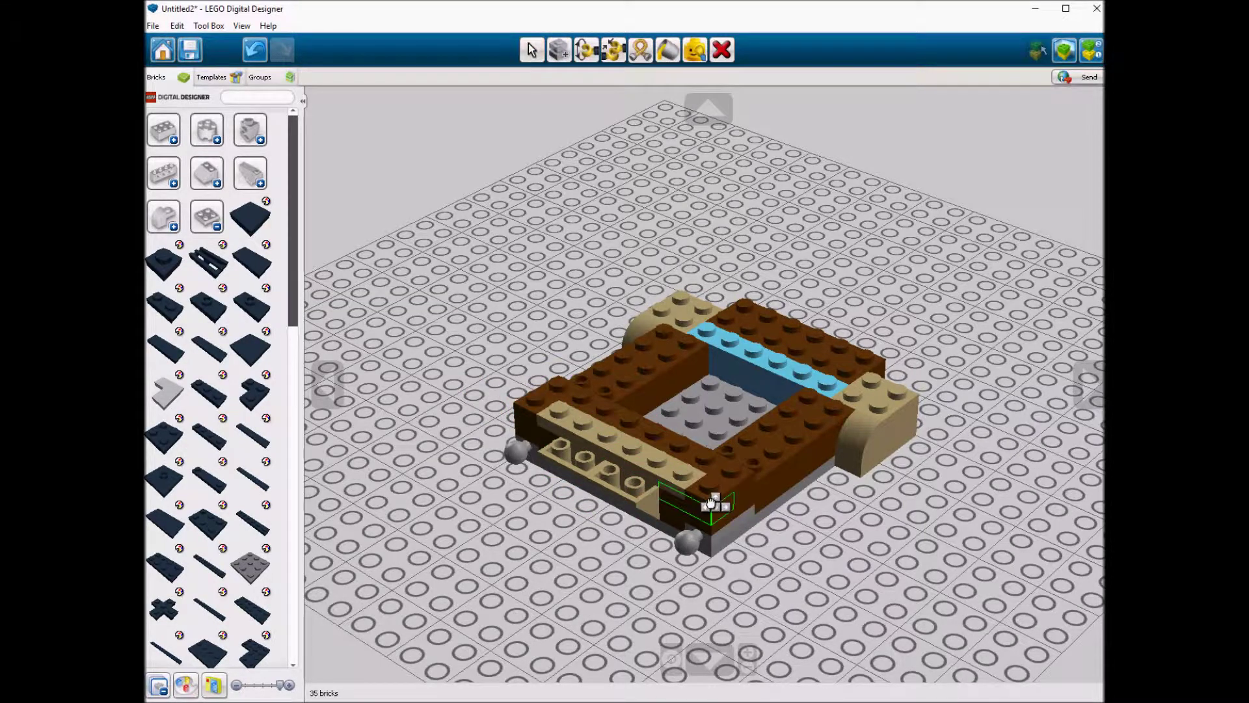
Lay a long brown one-stud-wide plate across the rear wall and tan supports, with a brown 1x6 plate behind it.
left_click(228, 615)
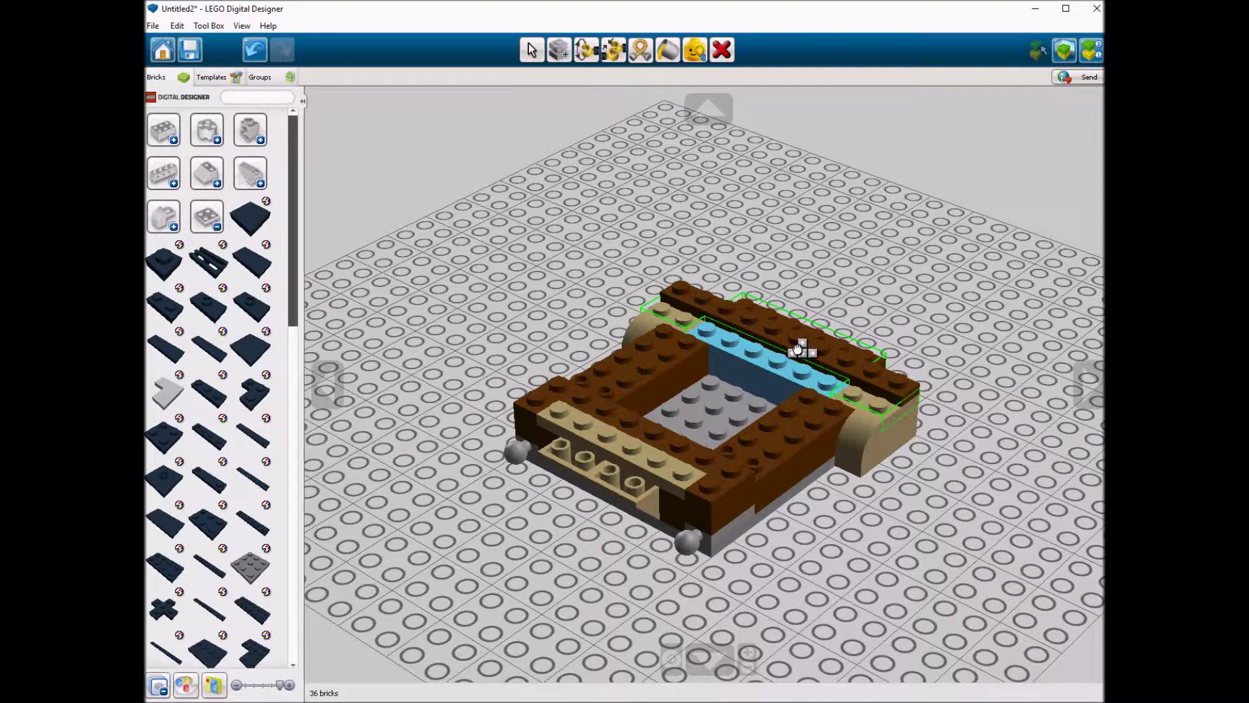
left_click(799, 350)
left_click(267, 525)
left_click(751, 408)
Cover the central opening with three purple 2x6 plates and lay a brown 2x6 plate along each side.
right_click_drag(751, 408, 703, 351)
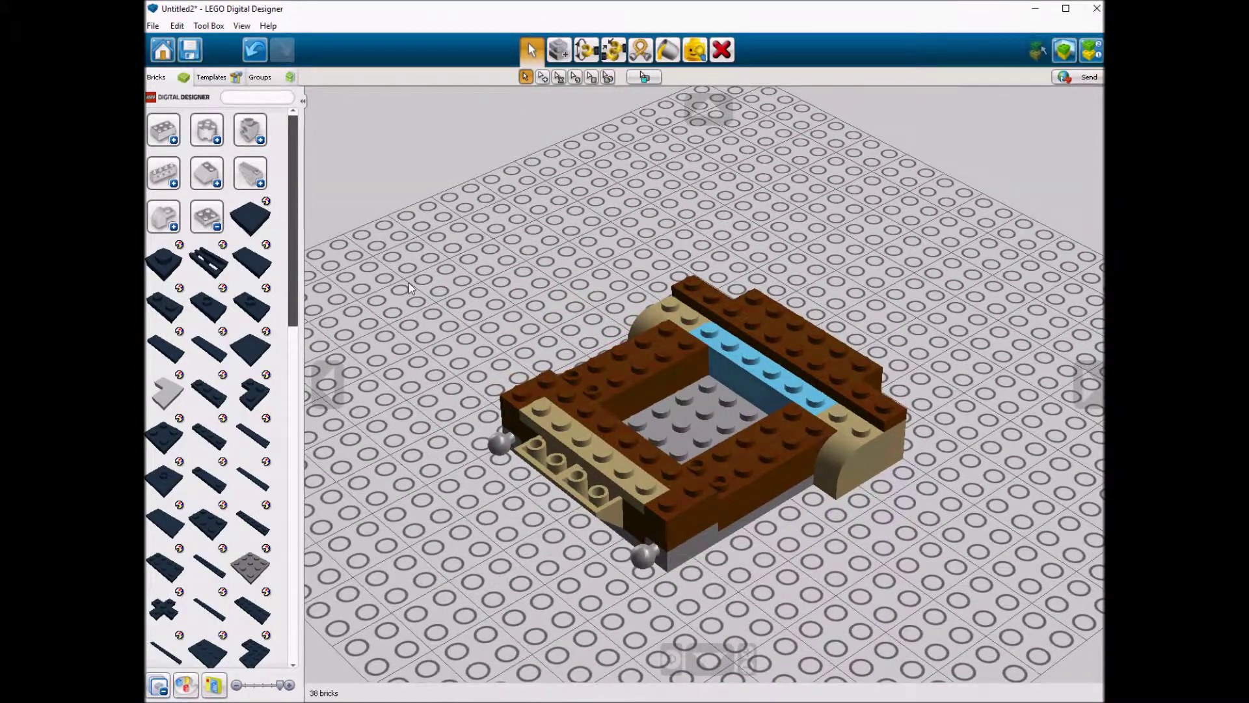
mouse_move(276, 646)
left_click(268, 679)
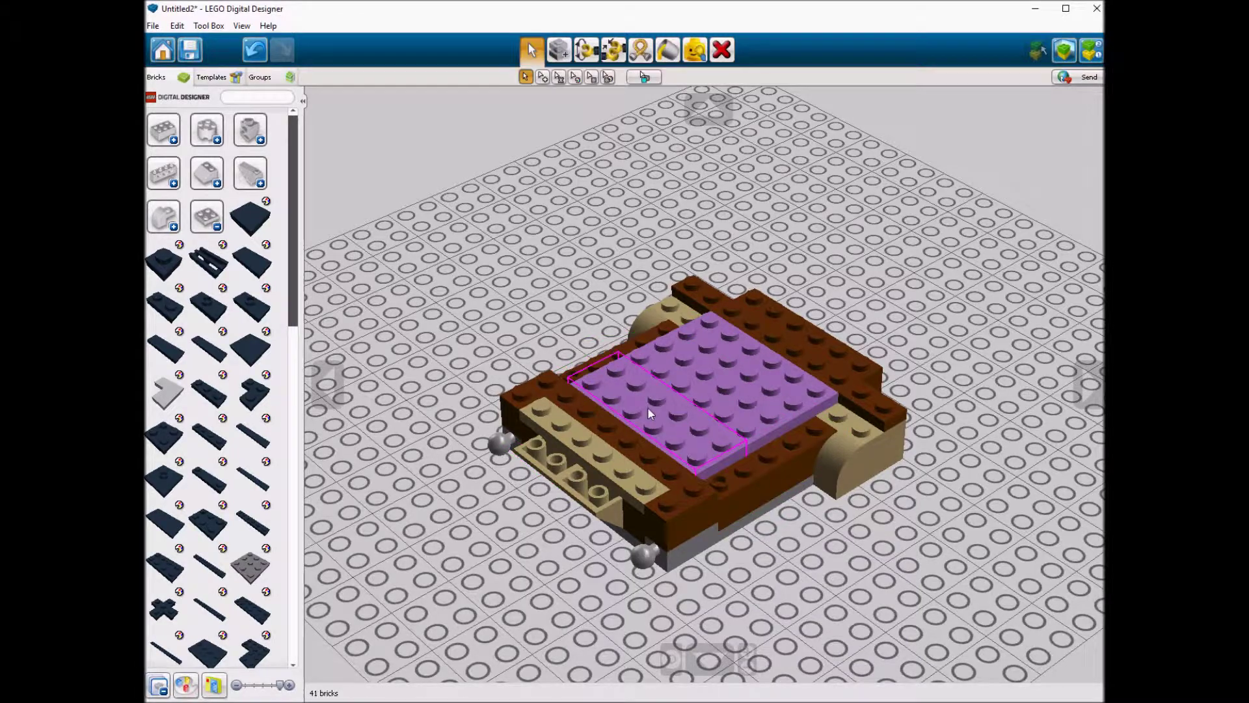
left_click(642, 410)
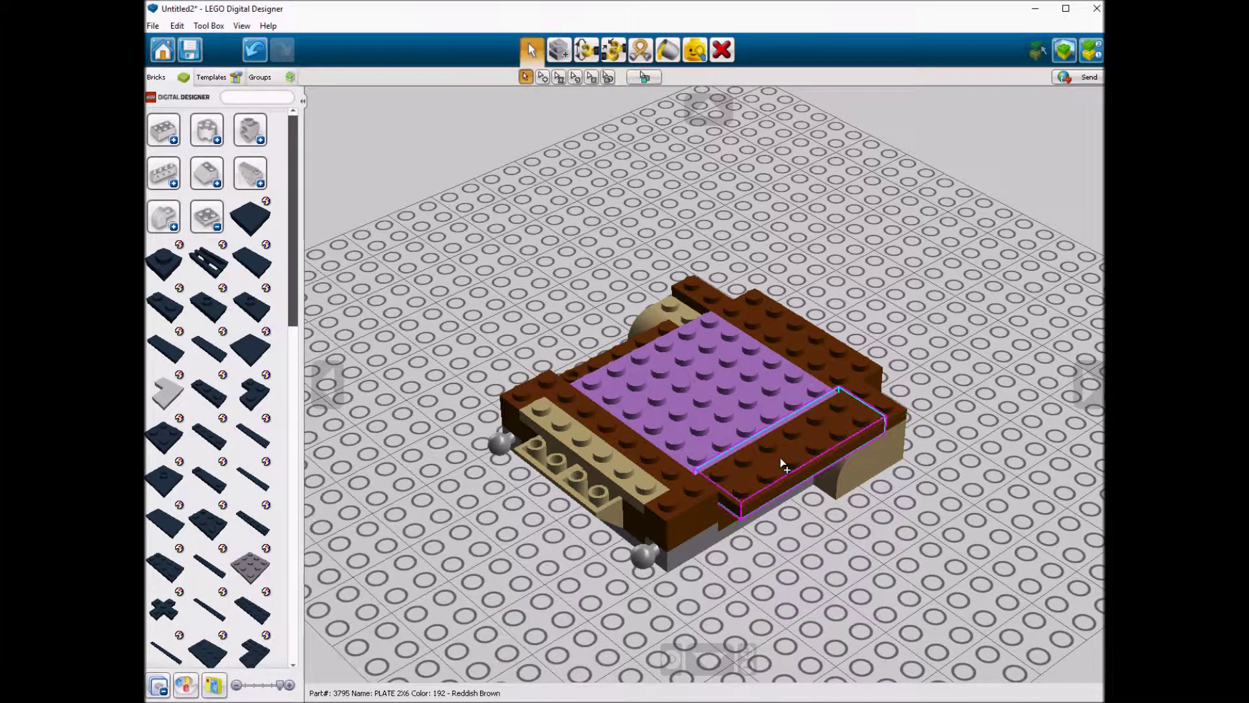
left_click_drag(781, 462, 618, 329)
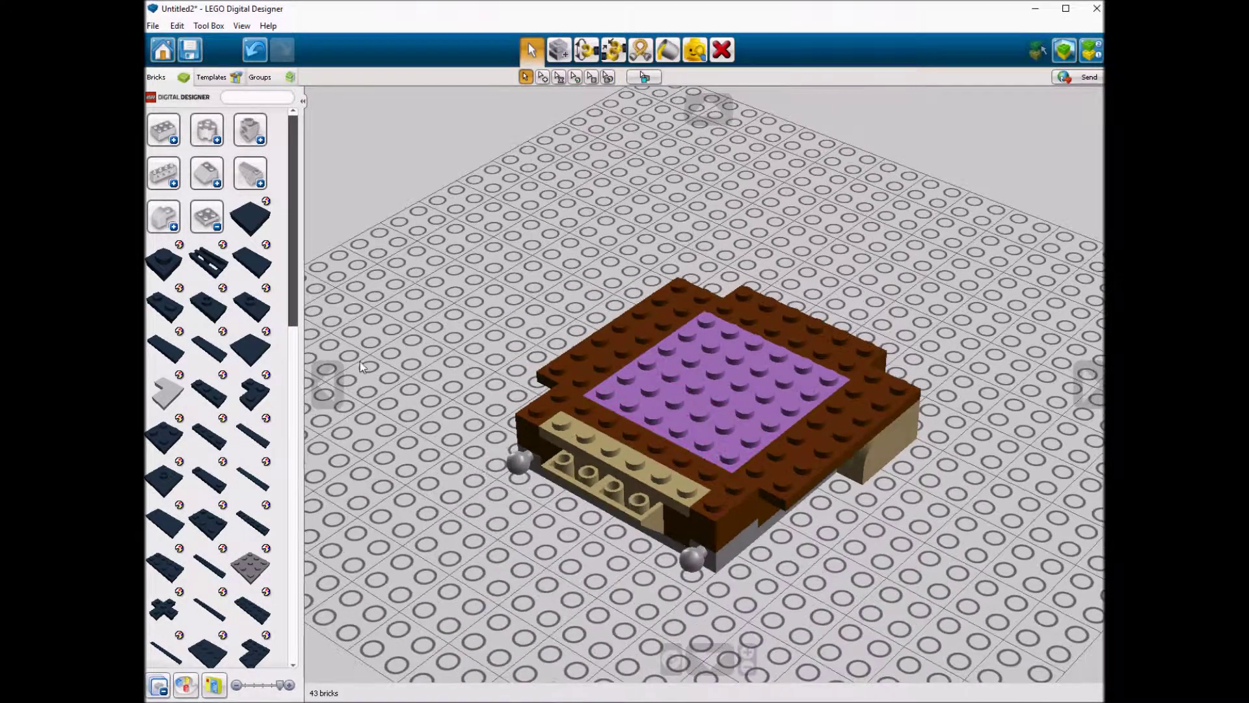
Line the rear and both side edges with a row of brown 1x2 Technic bricks.
left_click(206, 216)
left_click(164, 172)
left_click(255, 175)
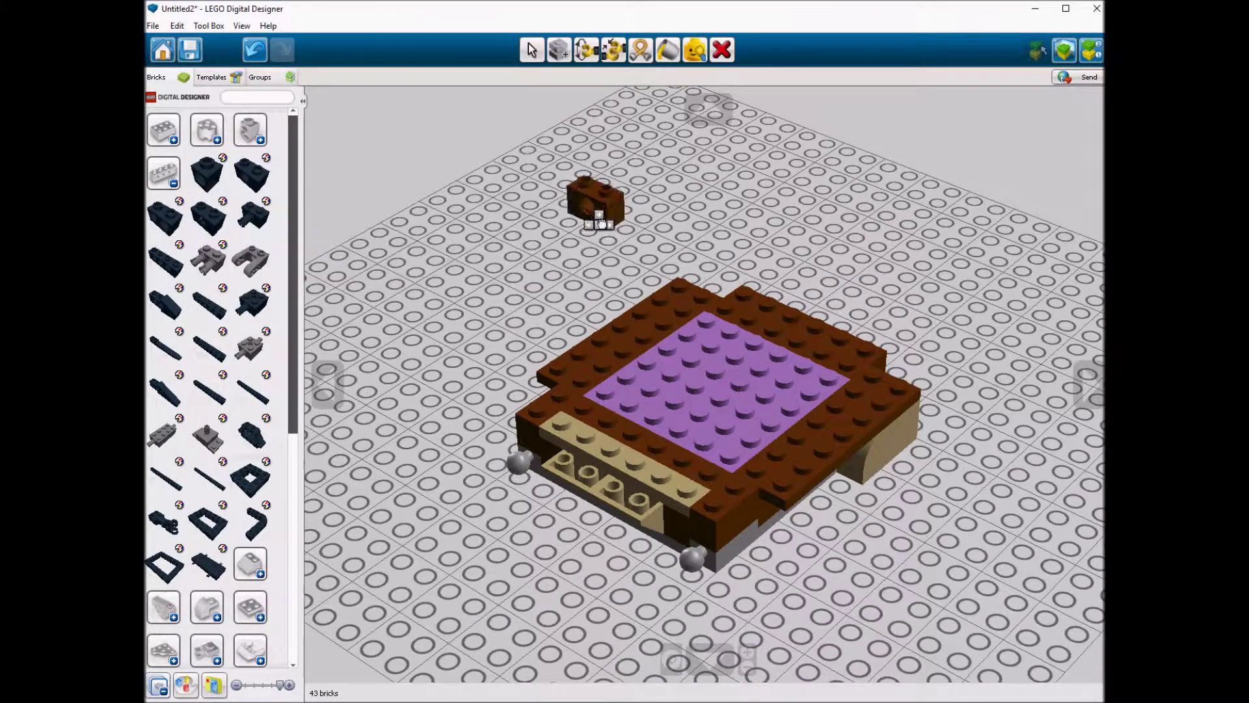
left_click(683, 272)
left_click(895, 389)
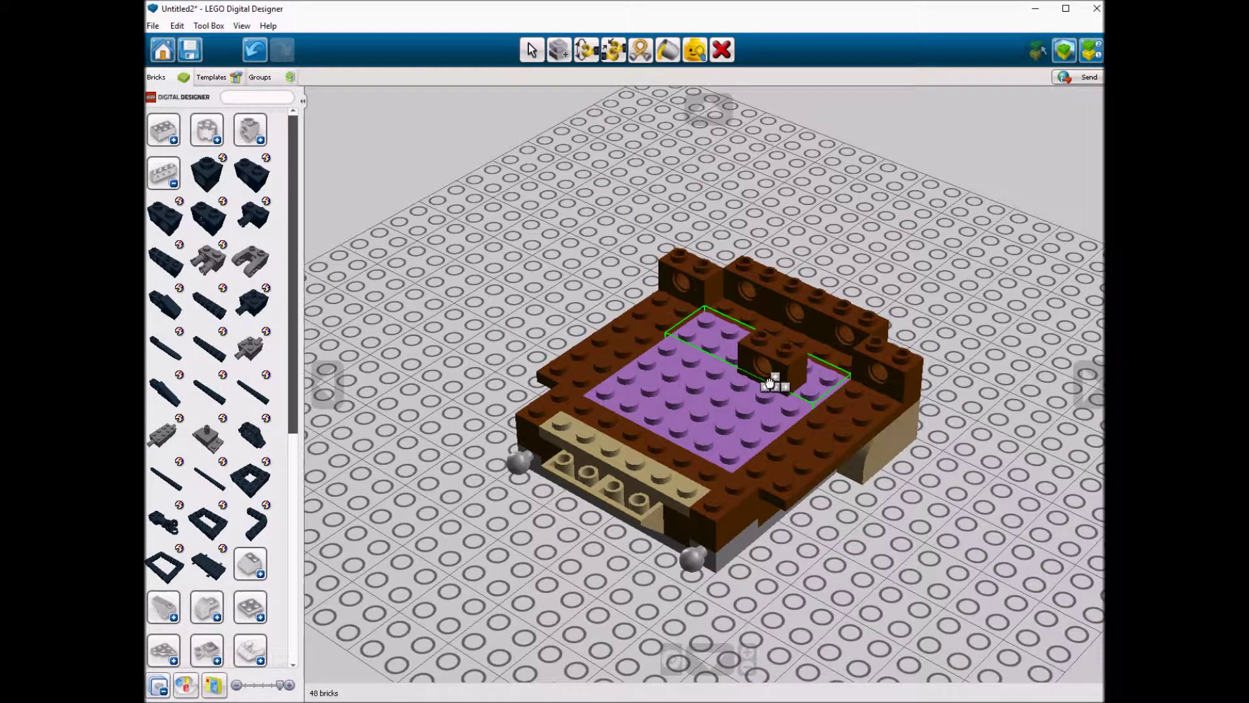
left_click(635, 345)
left_click(883, 422)
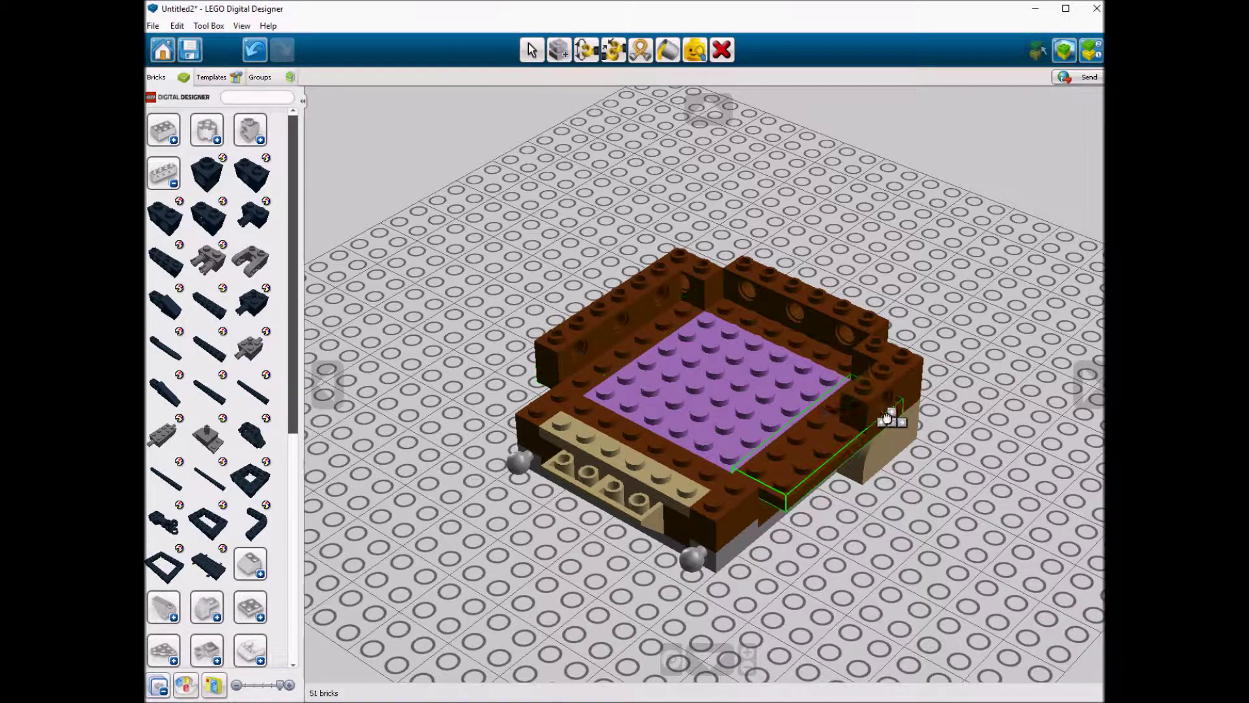
Place light blue 1x6 bricks along the inner faces of the rear and both side walls.
left_click(166, 138)
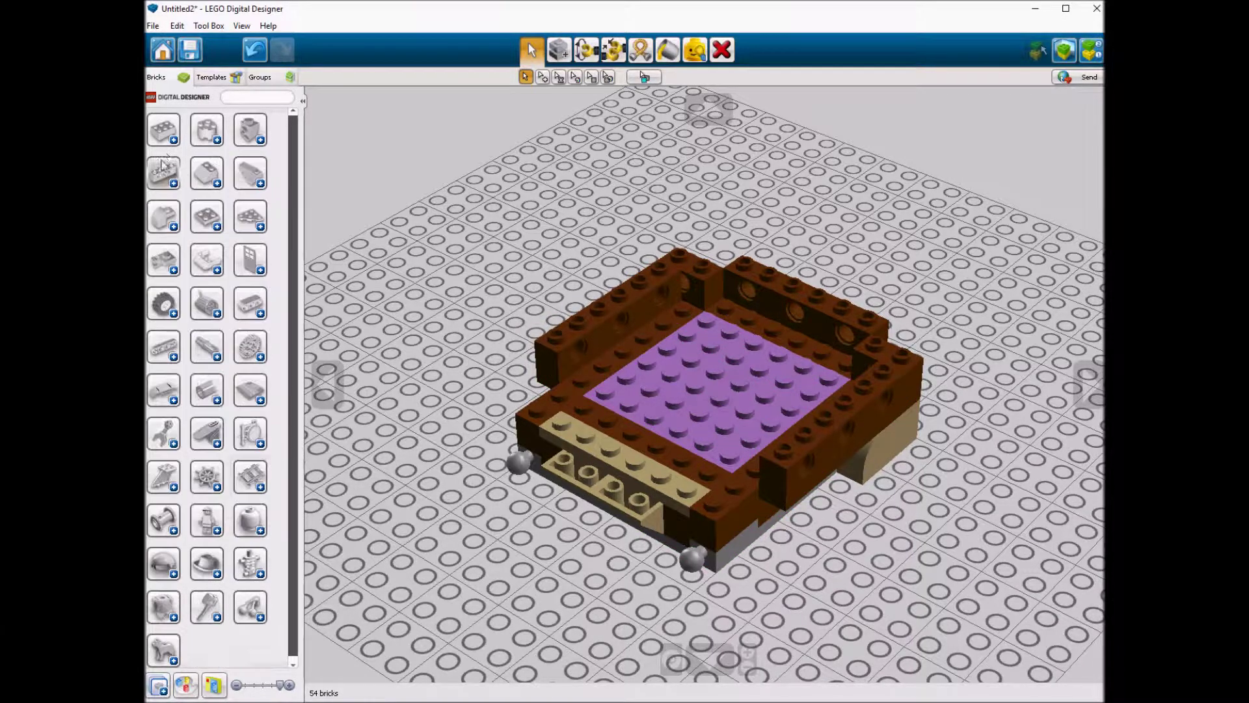
left_click(173, 413)
left_click(768, 328)
left_click(628, 340)
left_click(778, 415)
Place a reddish brown 2x6 brick on top of the rear wall and each side wall.
right_click_drag(779, 415, 676, 406)
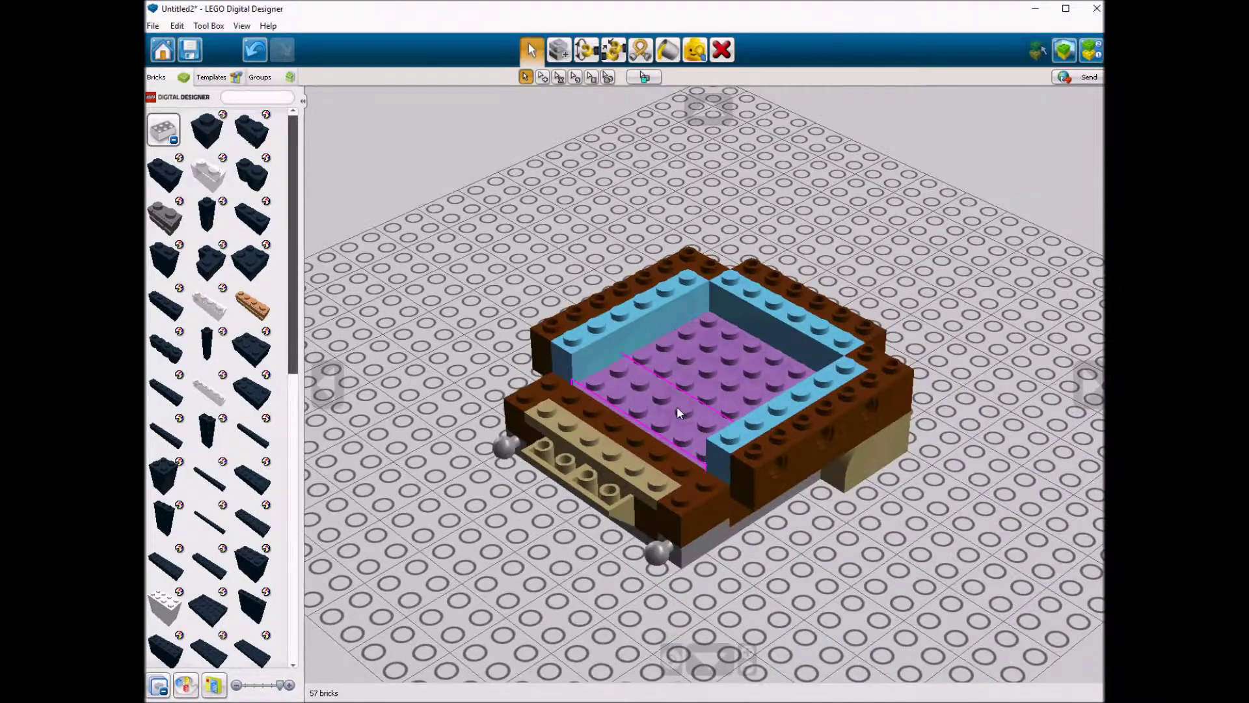
mouse_move(272, 494)
left_click(254, 524)
left_click(807, 298)
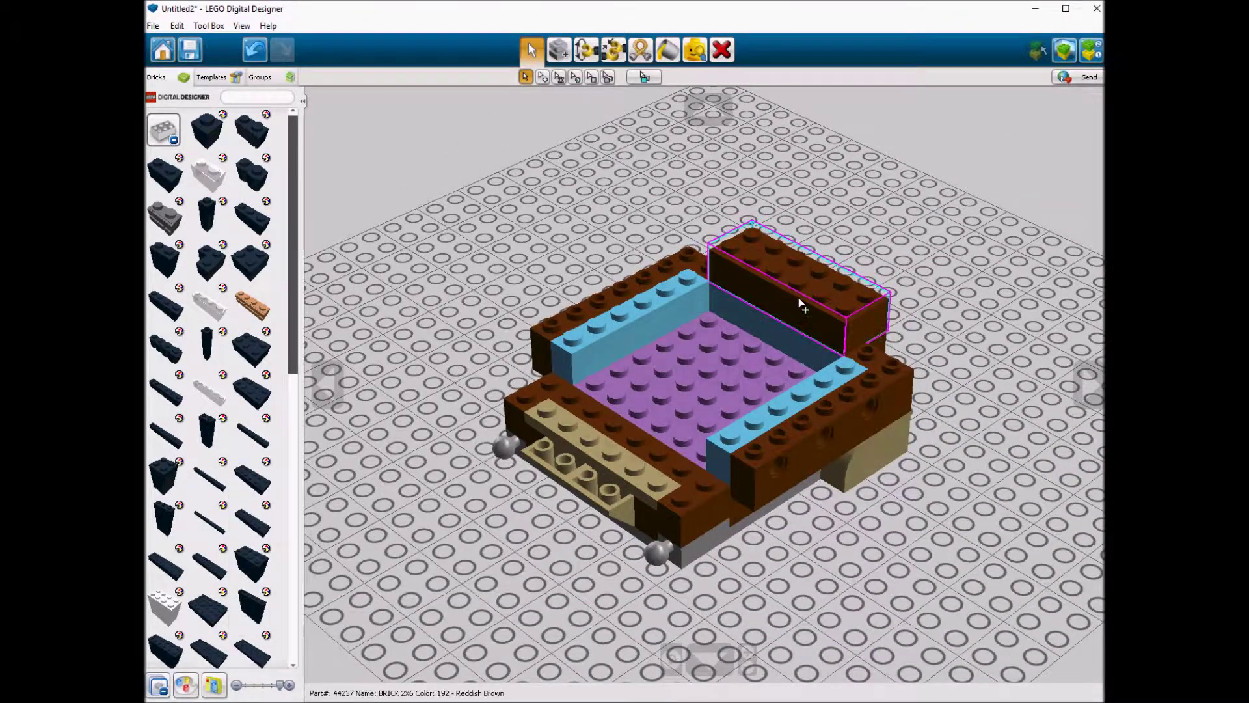
left_click(836, 412)
left_click(660, 314)
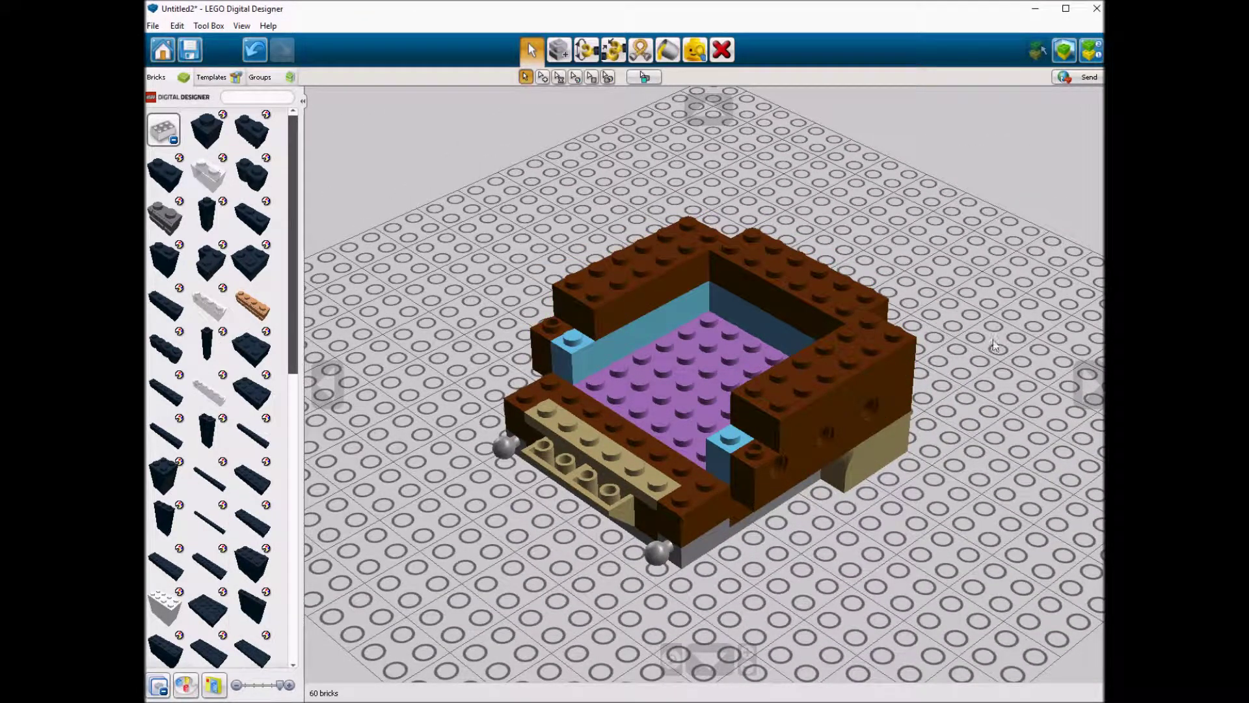
Add a brown 1x2 Technic brick, hole facing the front, on top of the front end of each side wall.
key("ctrl+c")
key("ctrl+v")
left_click(553, 322)
key("ctrl+v")
left_click(736, 462)
Lay a reddish brown 1x10 plate across the front opening between the side walls.
left_click(163, 130)
left_click(207, 217)
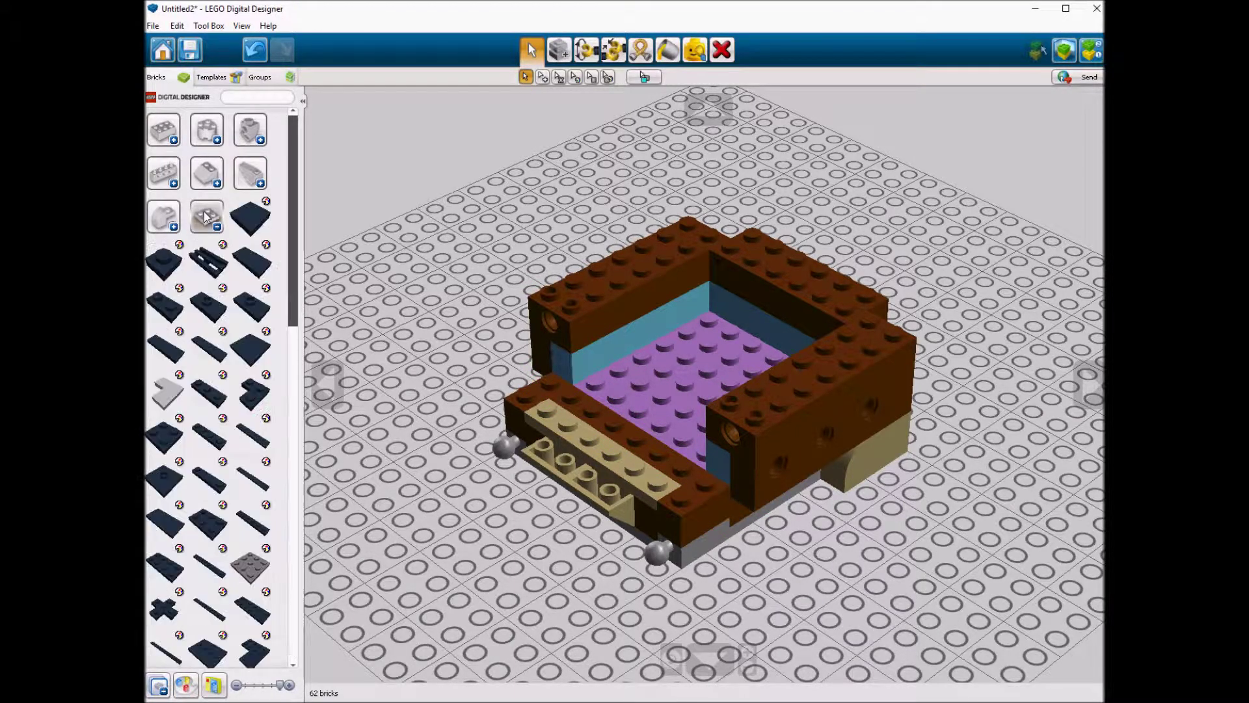
left_click(223, 621)
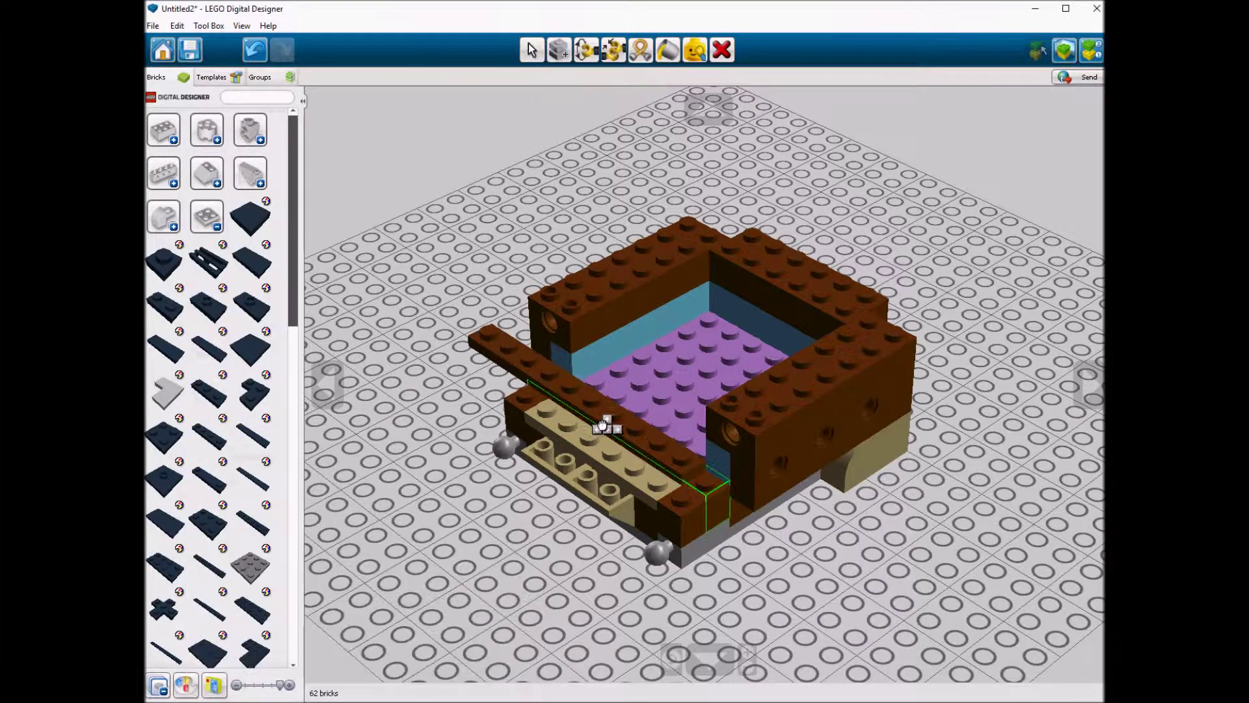
left_click(646, 448)
Place a light blue 1x2 brick at the middle of the front plate with a brown 1x4 brick on either side.
left_click(163, 129)
key("ctrl+v")
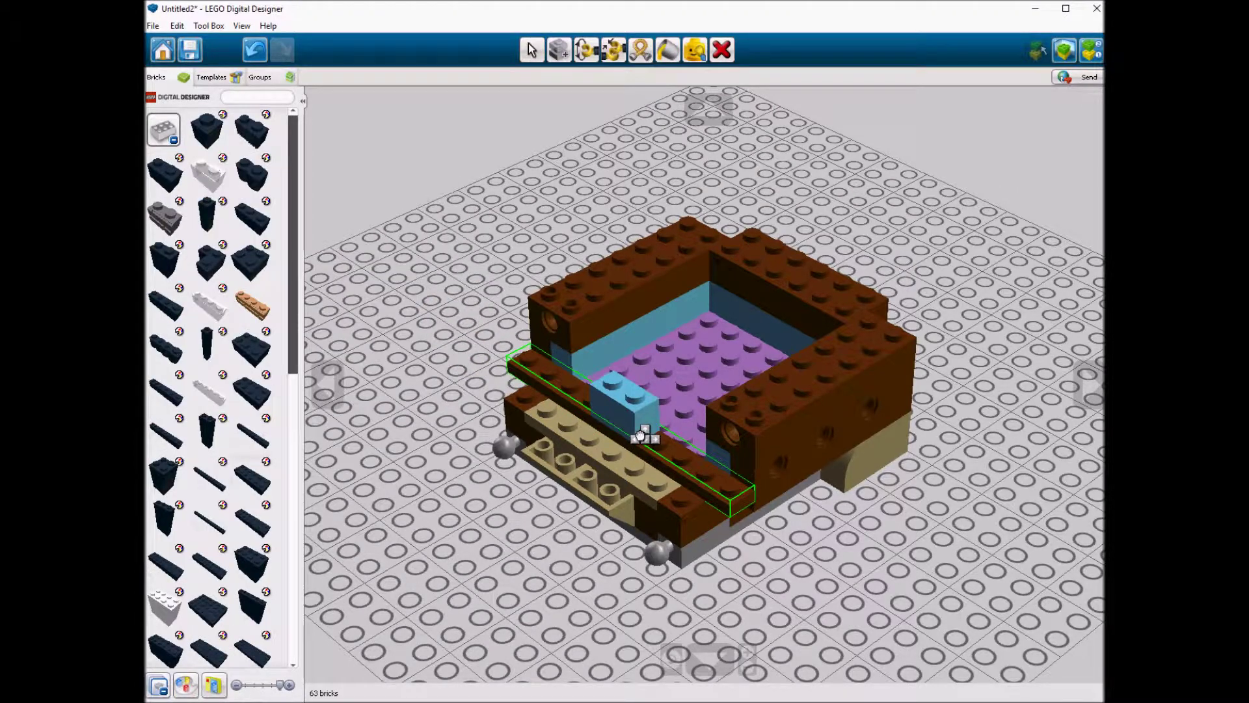
left_click(630, 423)
key("ctrl+v")
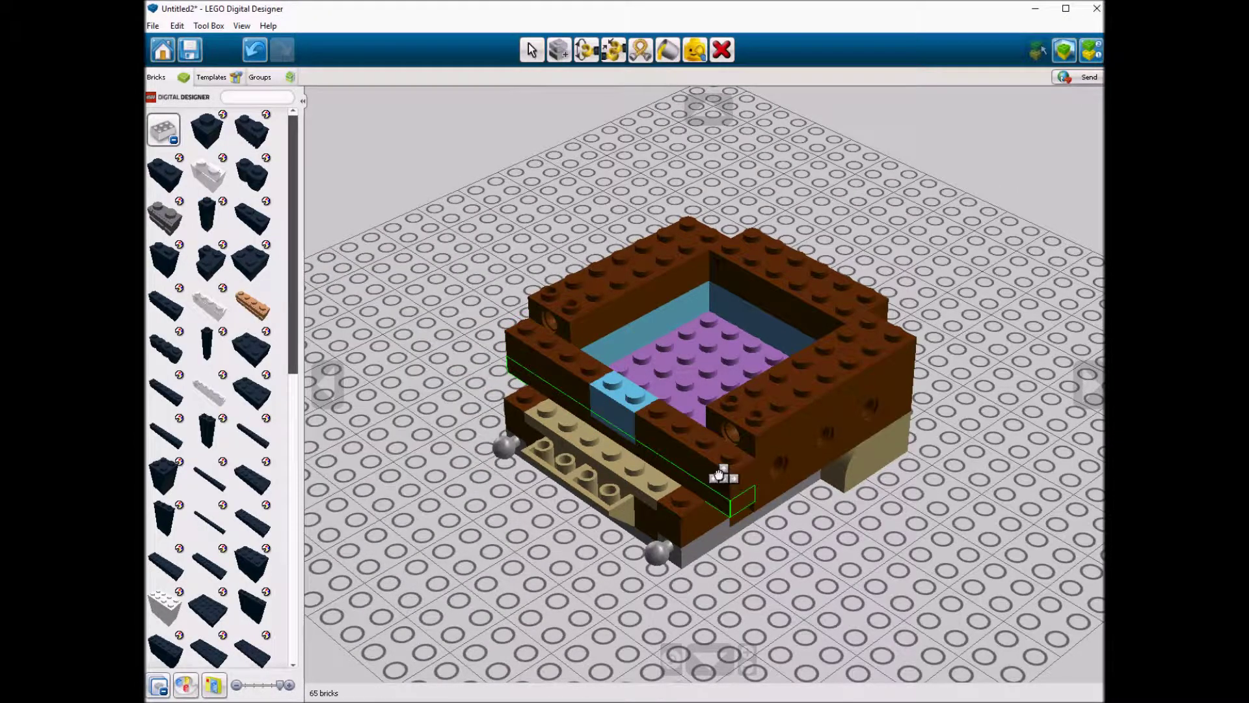
left_click(719, 476)
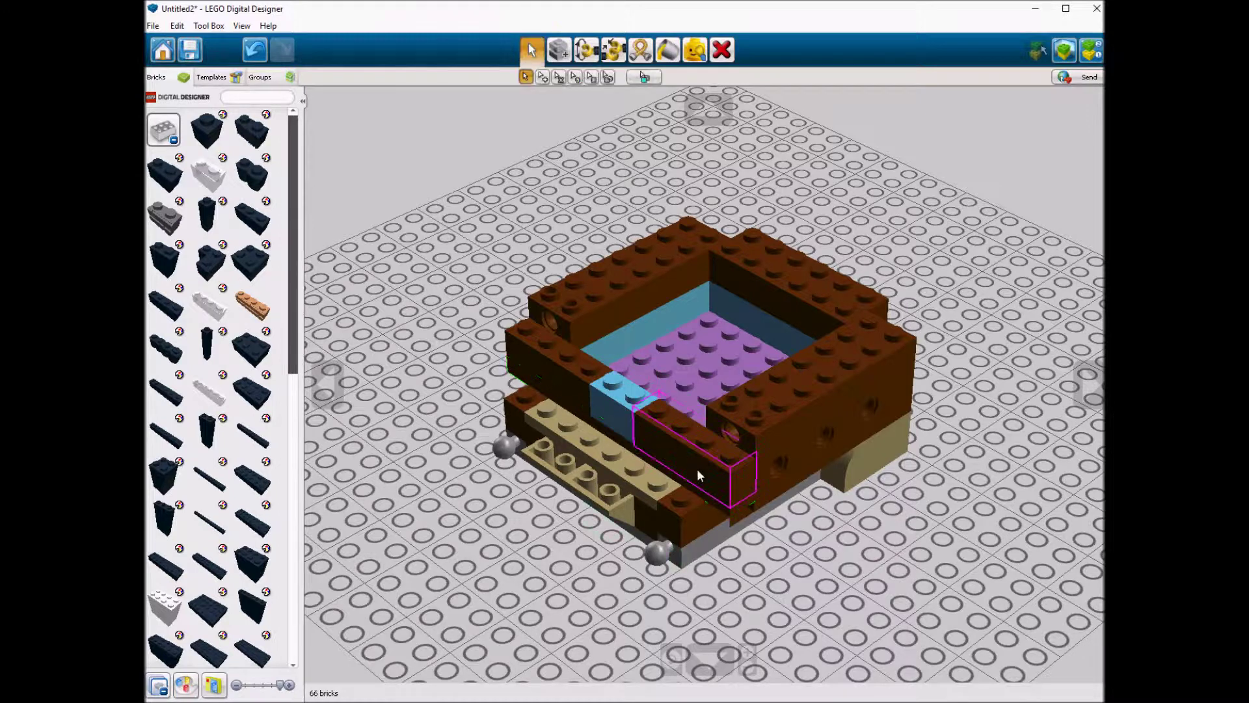
Place a tan 1x8 brick along the front wall and a small tan piece on each outer stud of the front tan base.
left_click(182, 442)
left_click(626, 458)
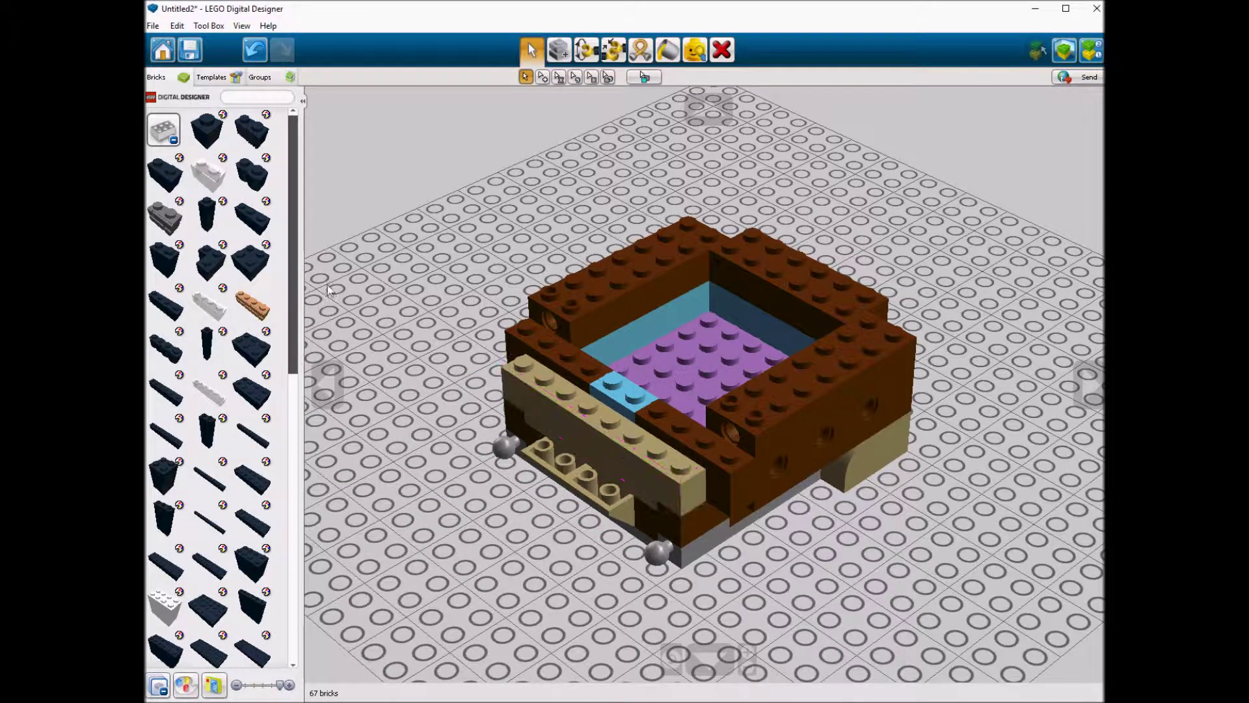
left_click(163, 129)
left_click(179, 287)
left_click(293, 265)
left_click(544, 443)
left_click(617, 500)
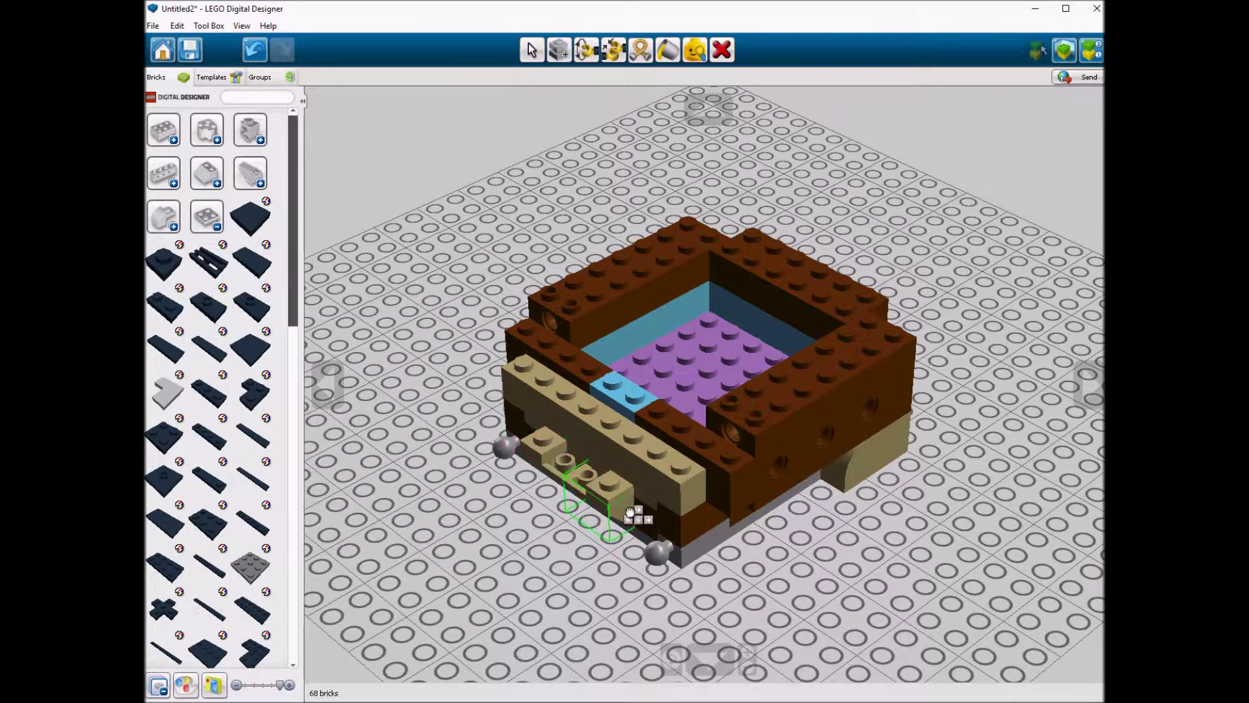
right_click_drag(616, 500, 512, 397)
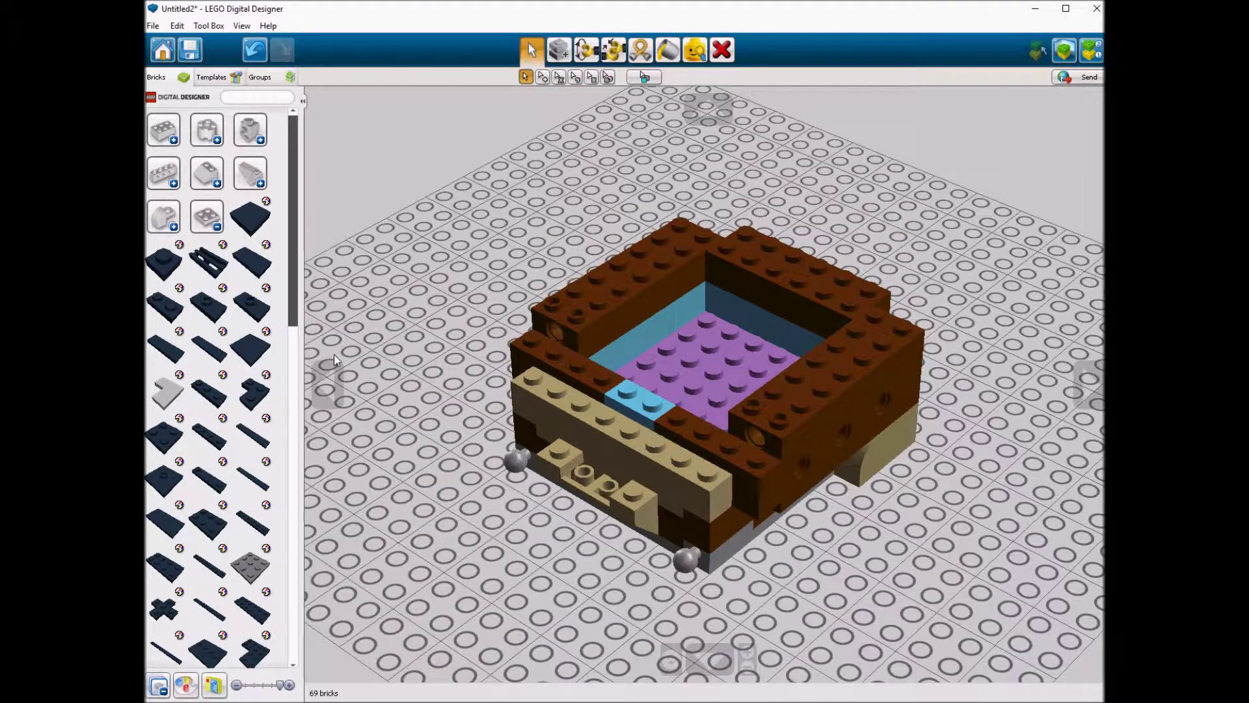
Get a gray brick with four side studs from the LDD Extended theme, return to LDD, and place it at the front centre.
left_click(242, 25)
left_click(305, 106)
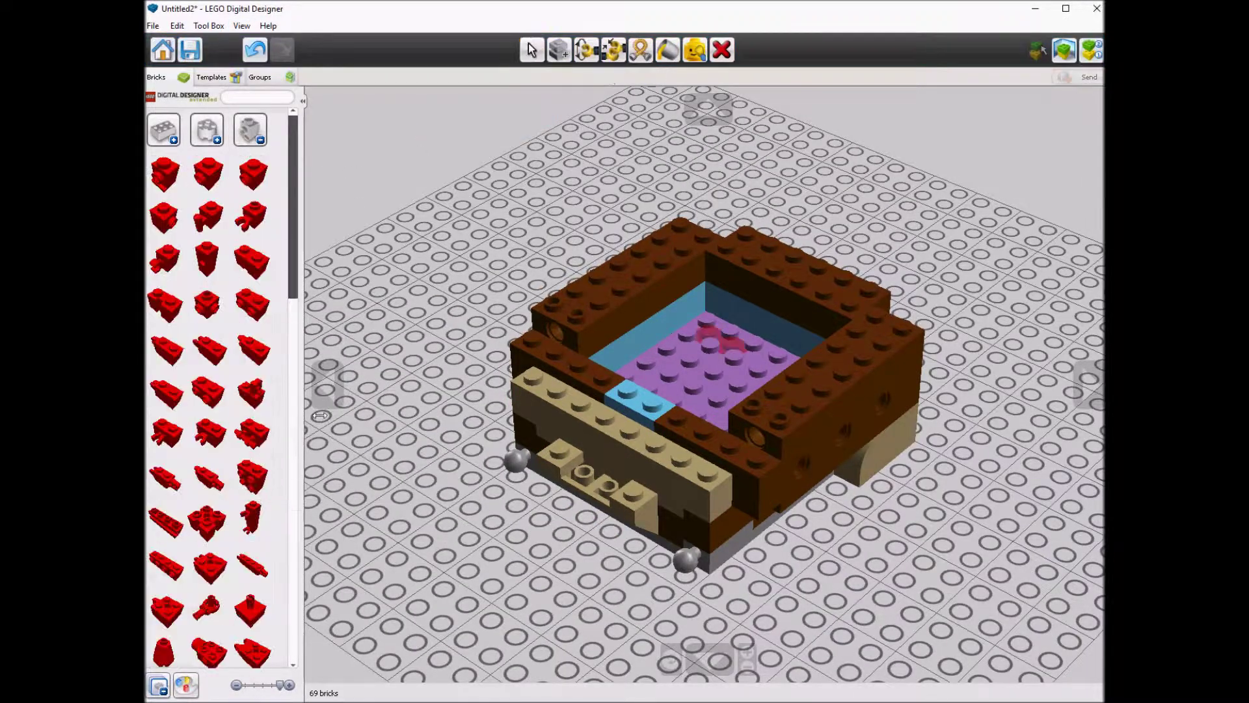
left_click(262, 479)
left_click(423, 246)
left_click(242, 26)
left_click(306, 106)
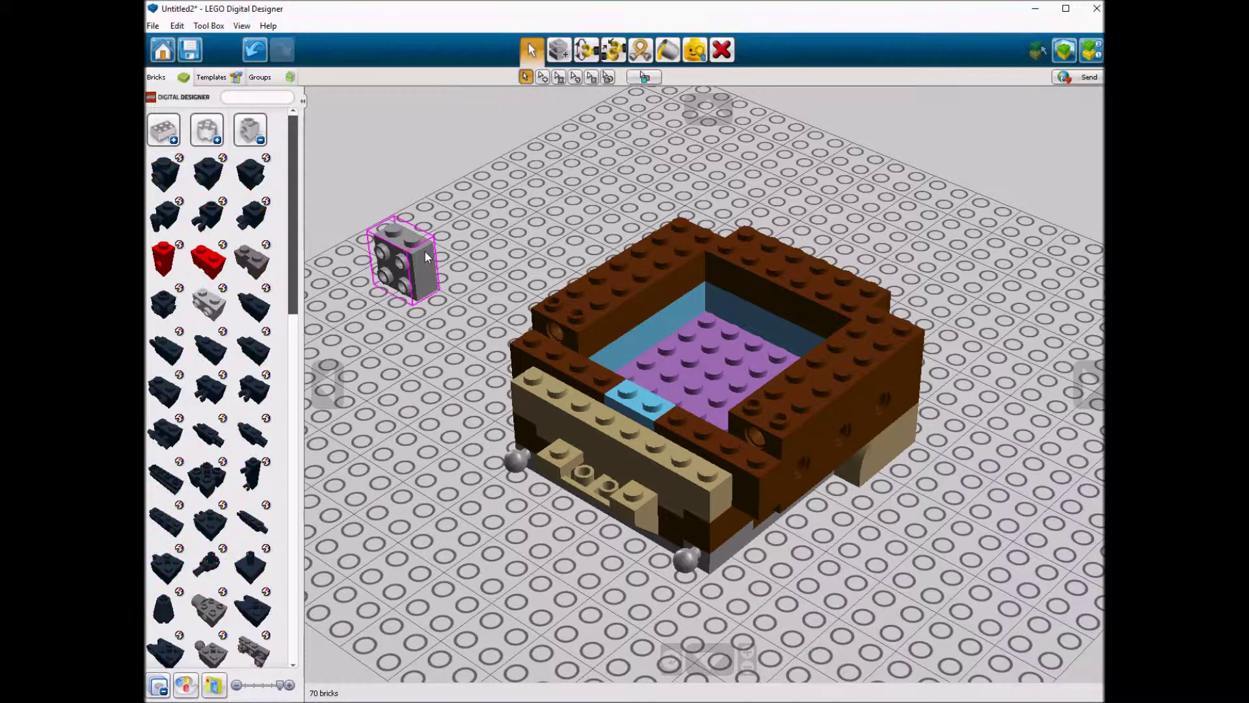
left_click_drag(427, 244, 608, 443)
Place a tan inverted slope brick on each side of the gray side-stud brick.
left_click(249, 130)
left_click(207, 173)
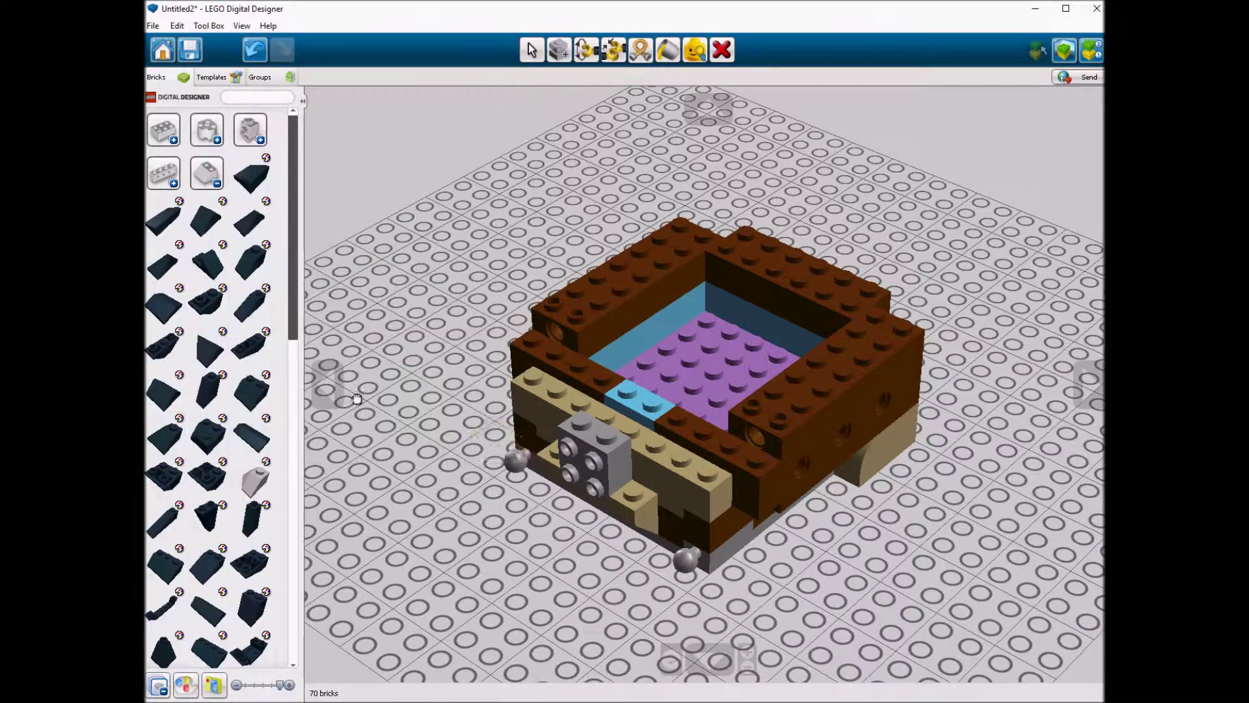
left_click(229, 356)
left_click(573, 449)
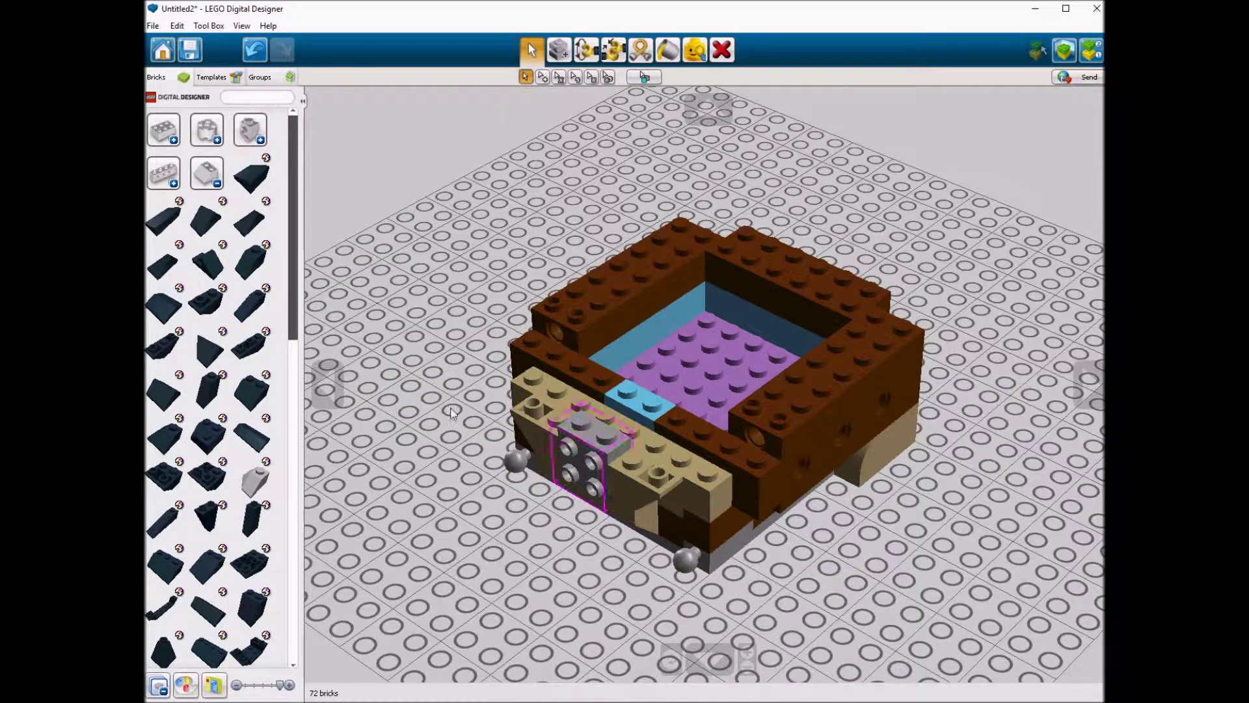
Place a light blue 1x2 plate directly behind the gray side-stud brick.
left_click(207, 173)
left_click(207, 217)
mouse_move(206, 303)
left_click(312, 432)
left_click(602, 422)
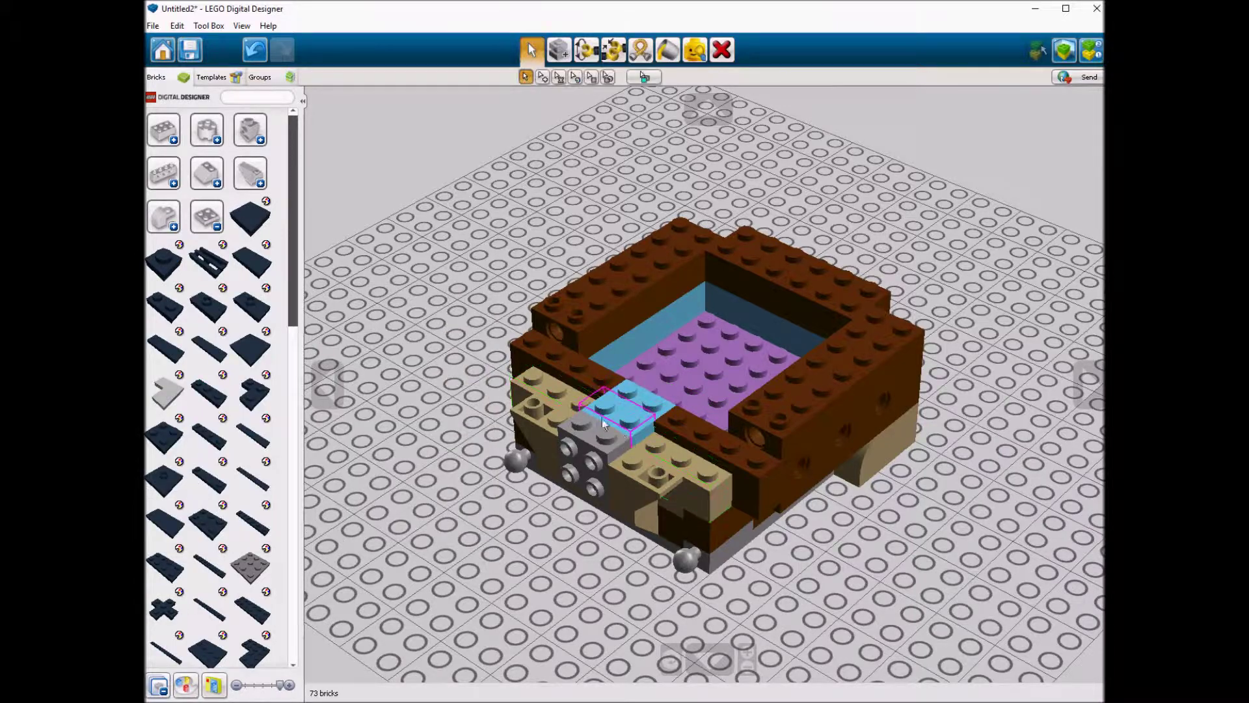
Cover the front centre with a tan 2x3 plate and lay a reddish brown 1x4 plate on the front wall at either side.
left_click(215, 524)
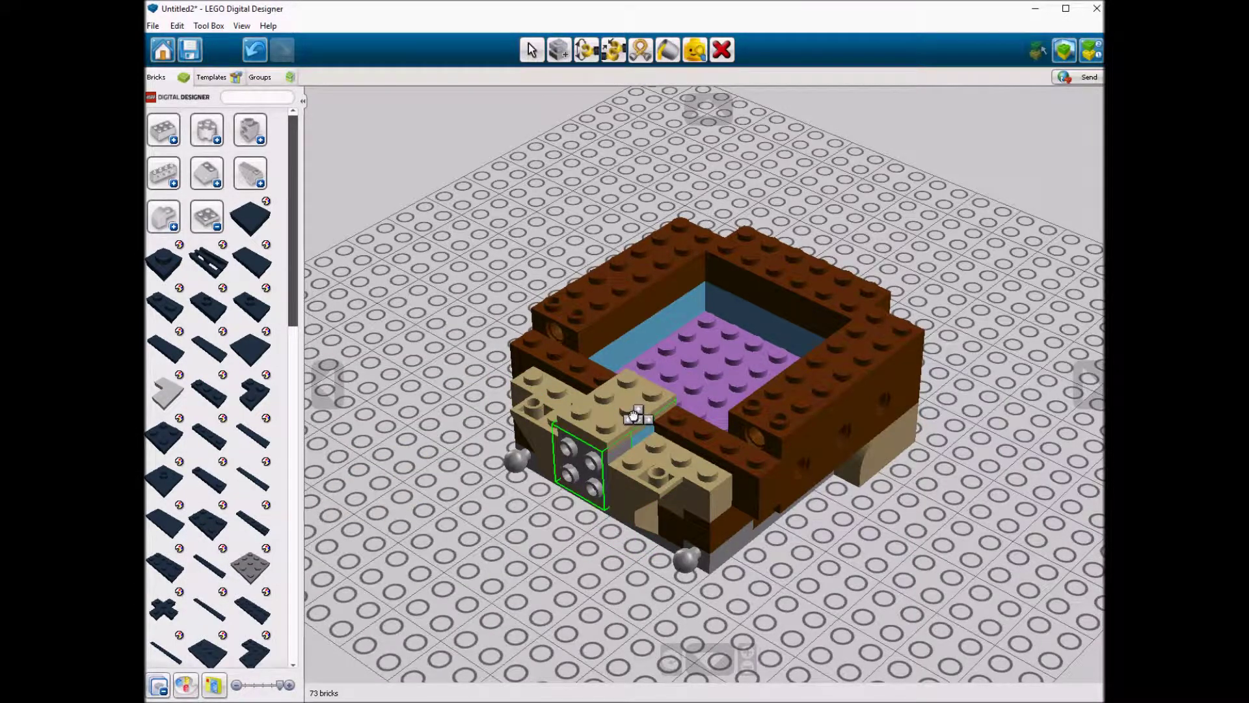
left_click(709, 432)
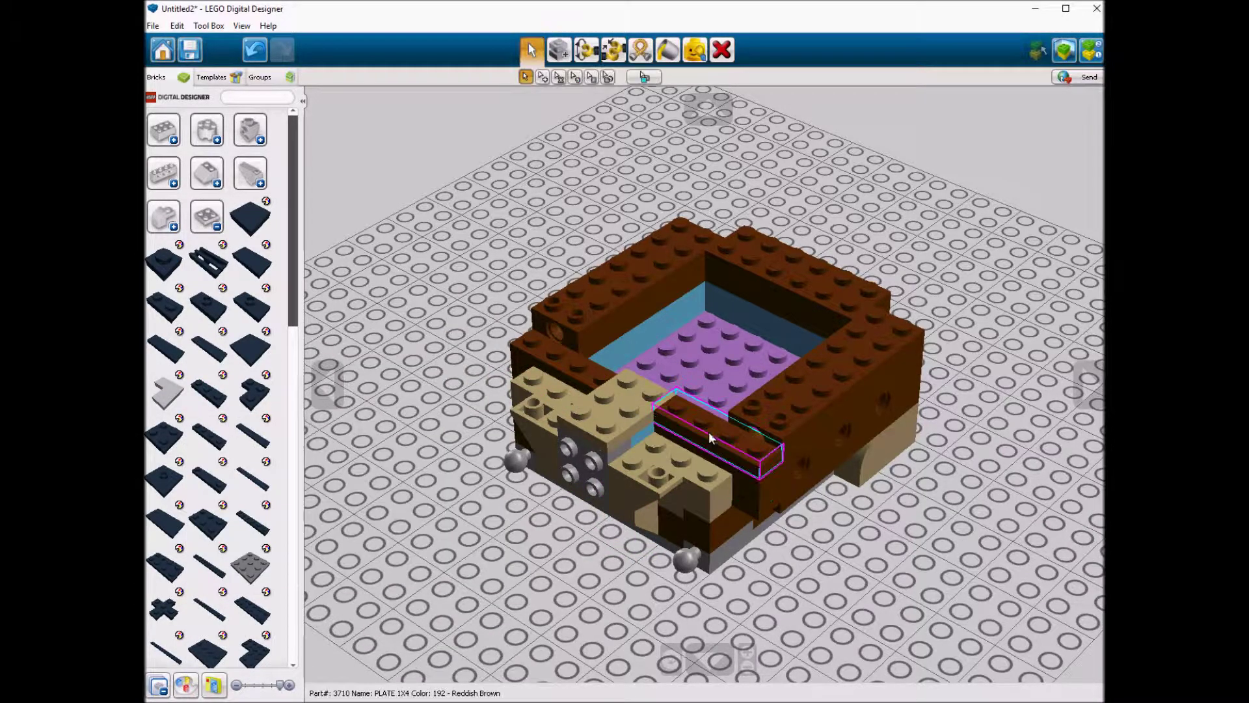
left_click(571, 362)
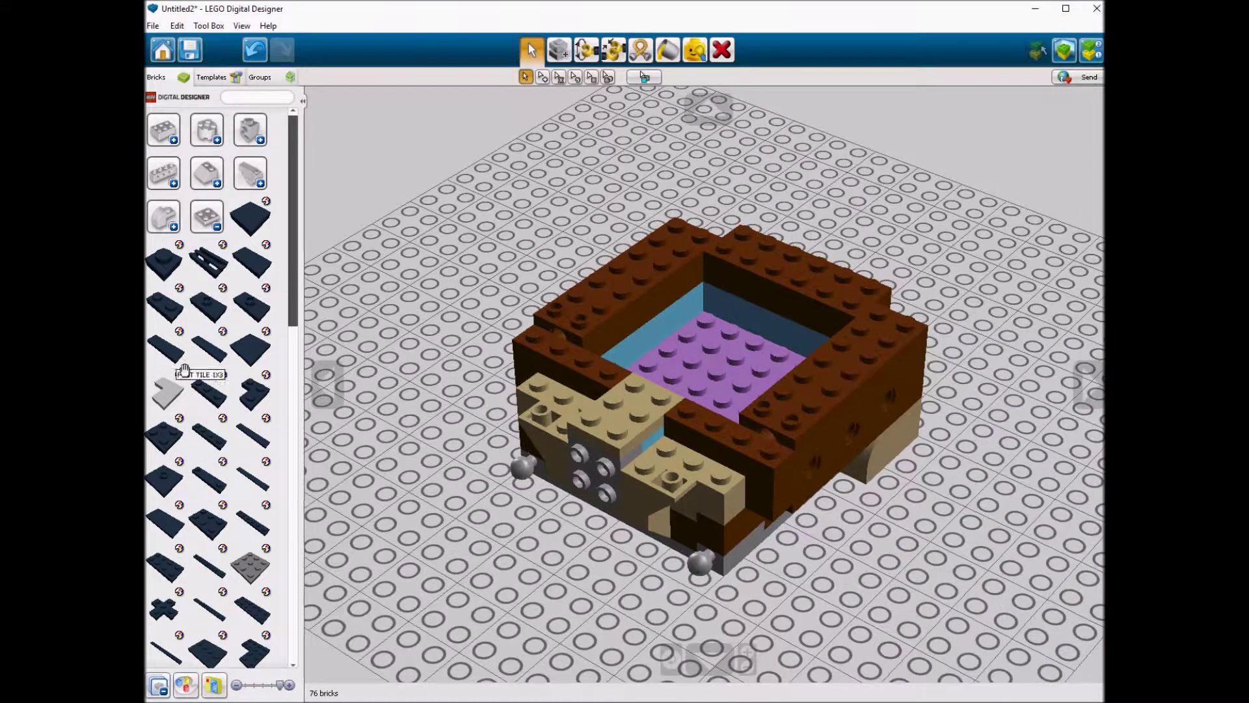
Place a tan 2x2 plate on each side of the centre plate and a brown 1x10 plate along the front wall's top.
left_click(209, 481)
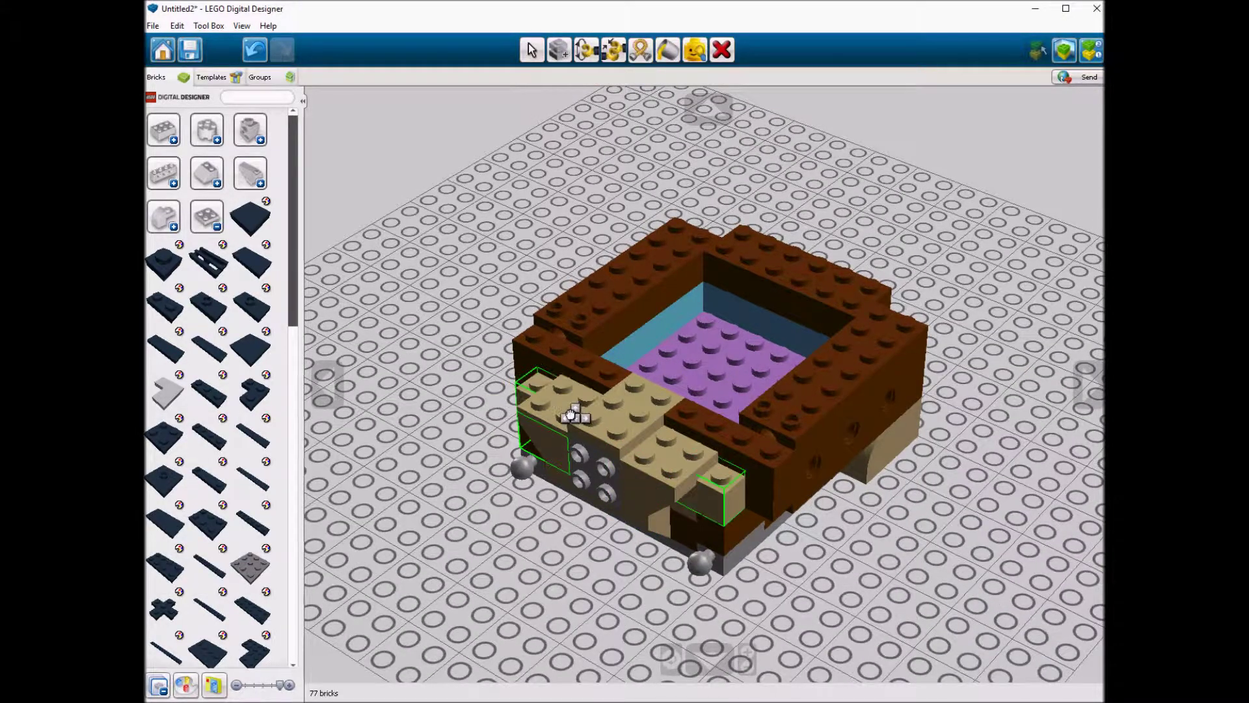
left_click(544, 550)
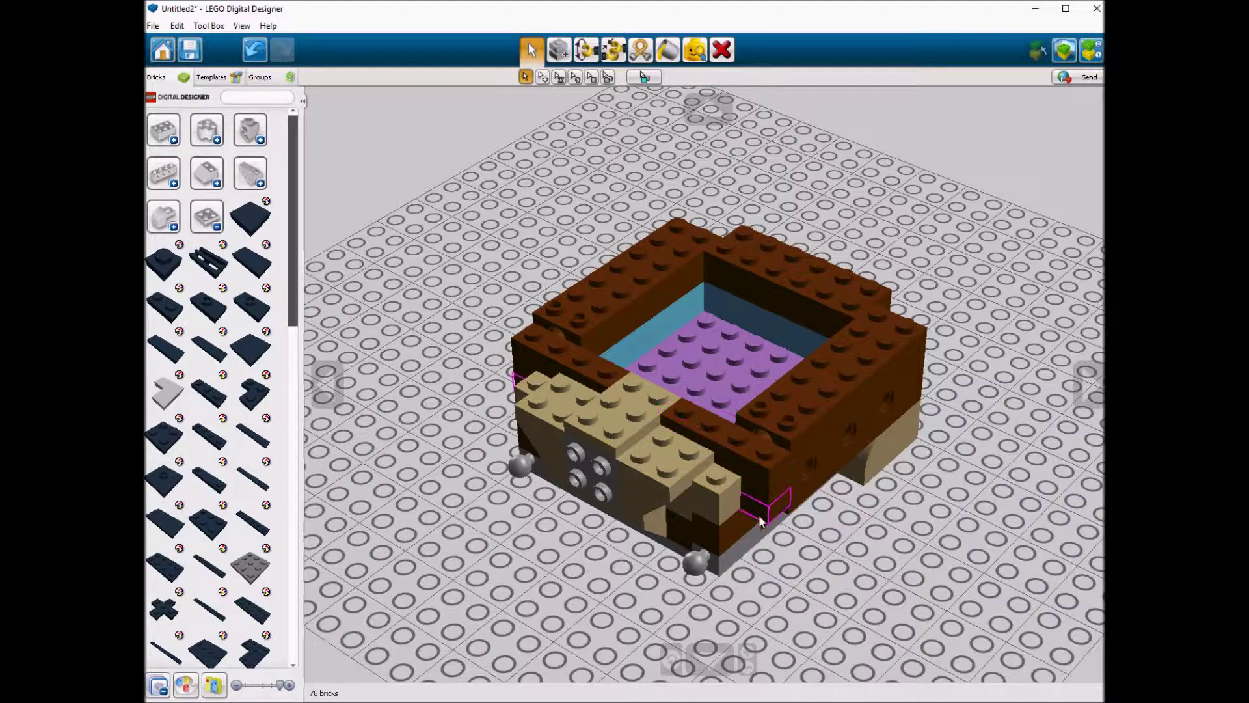
left_click(648, 382)
Place a tan 1x1 brick on each outer end of the tan front section.
left_click(163, 130)
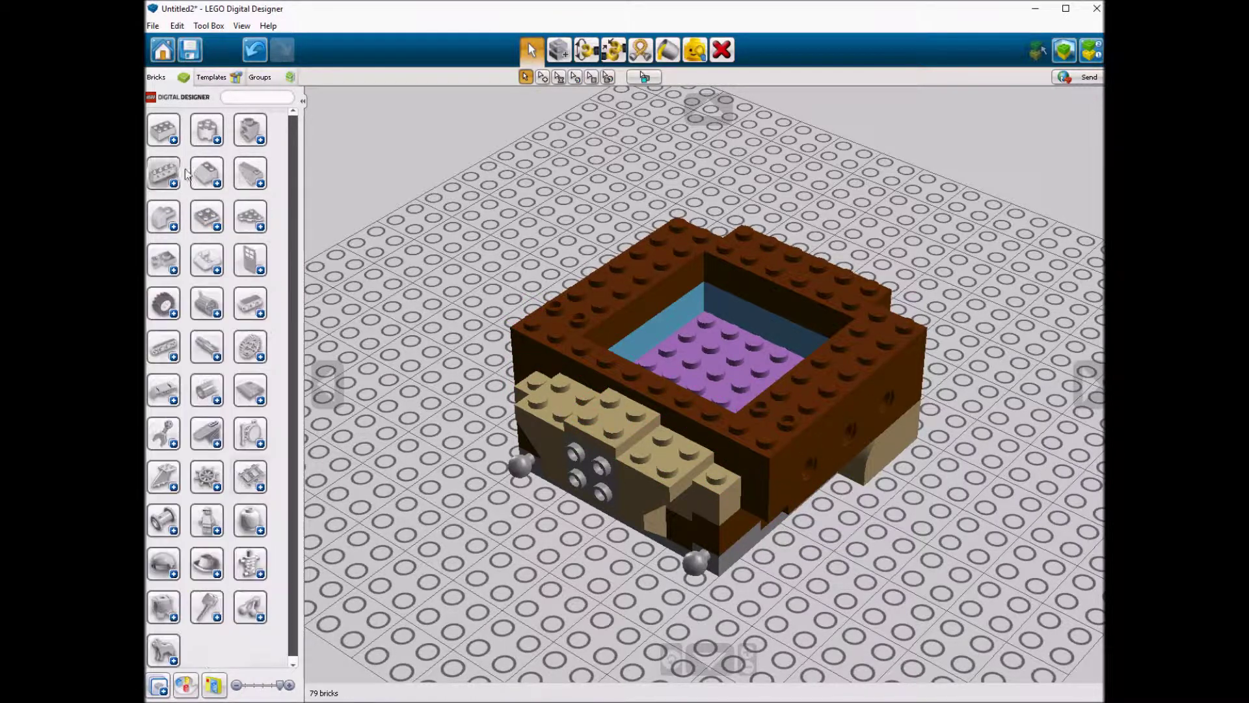
left_click(221, 158)
left_click(501, 185)
left_click(719, 487)
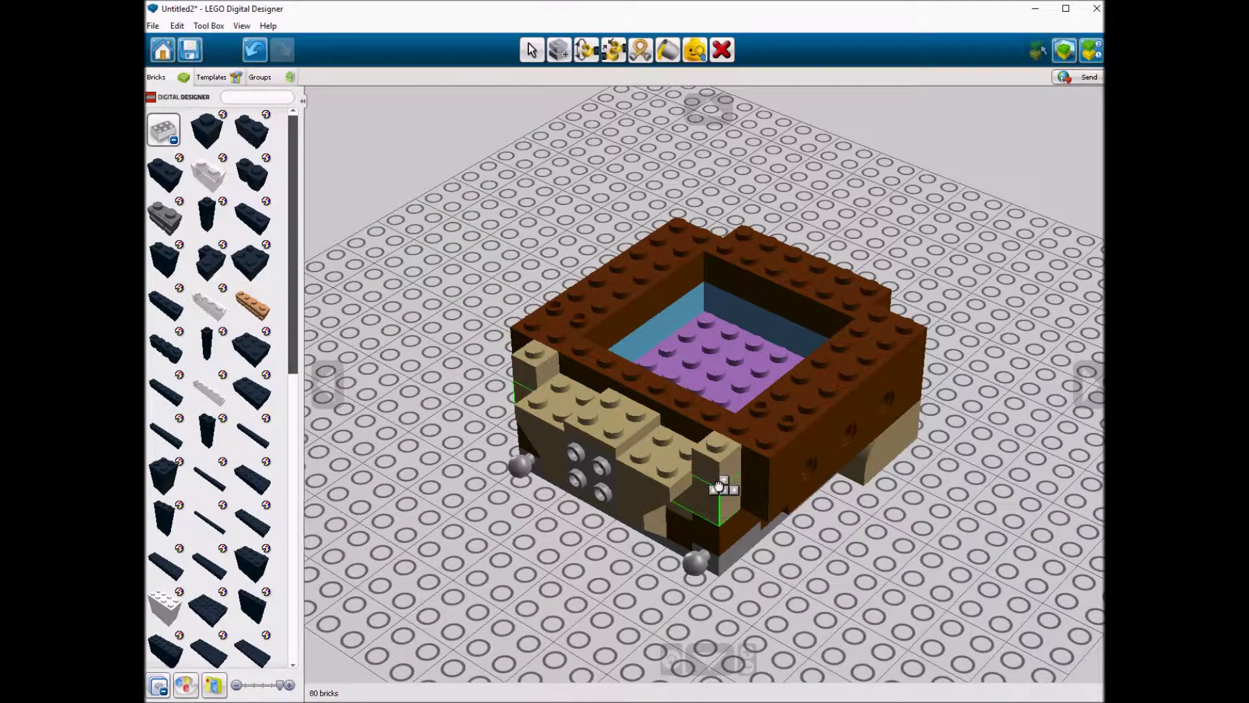
Place two gray 1x2 rocker bearings on the tan front, one beside each 1x1 corner brick.
left_click(163, 130)
left_click(163, 520)
left_click(168, 563)
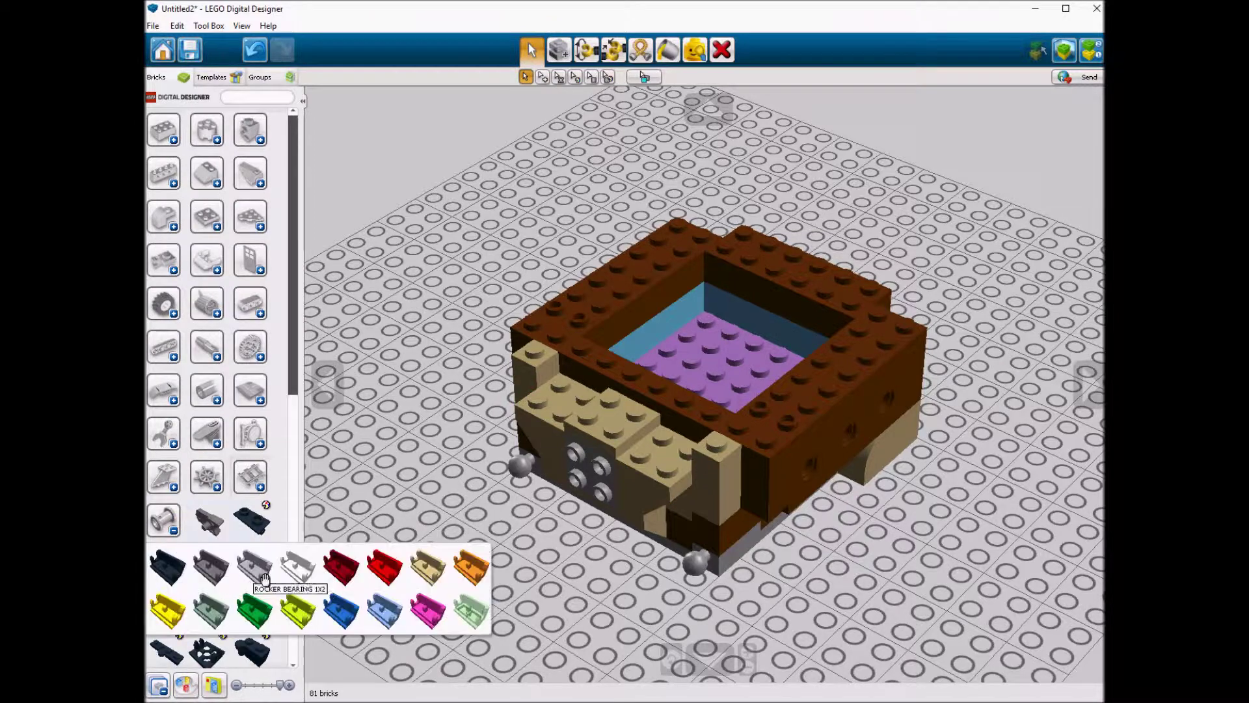
left_click(229, 567)
left_click(563, 391)
left_click(677, 449)
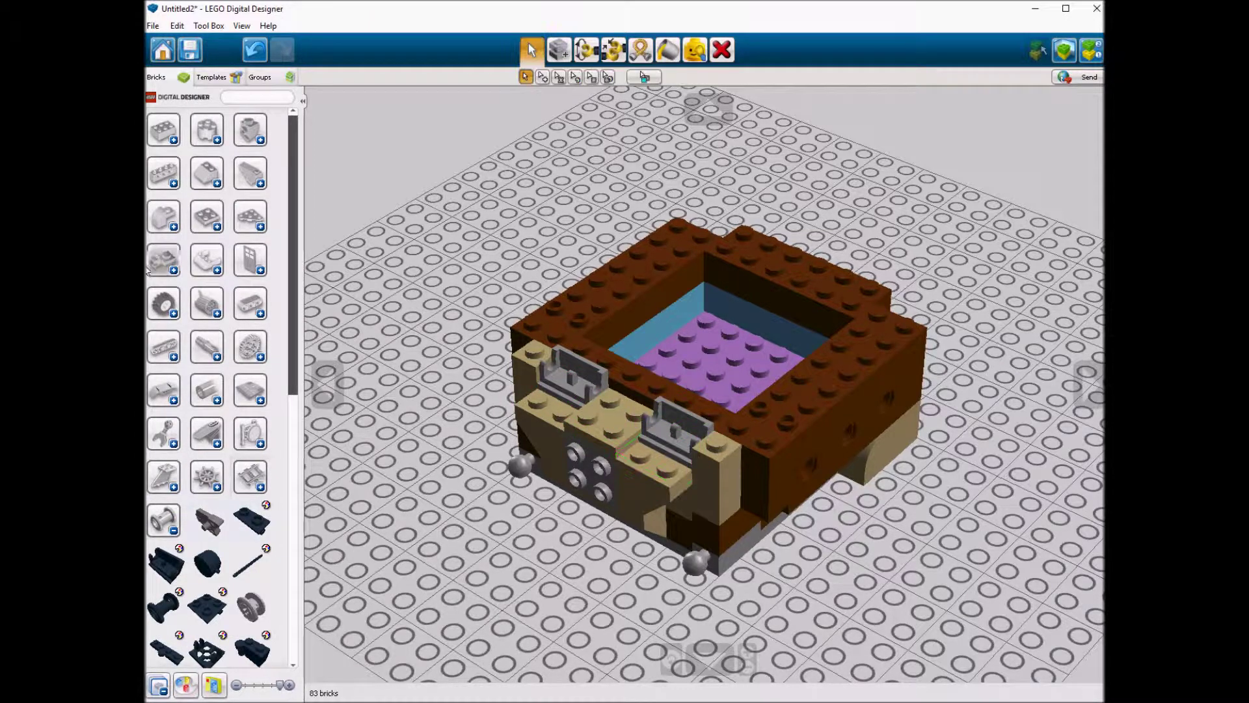
Place a tan 1x2 plate at the front centre and a tan 1x2 brick behind it between the rocker bearings.
left_click(163, 521)
left_click(206, 216)
left_click(208, 305)
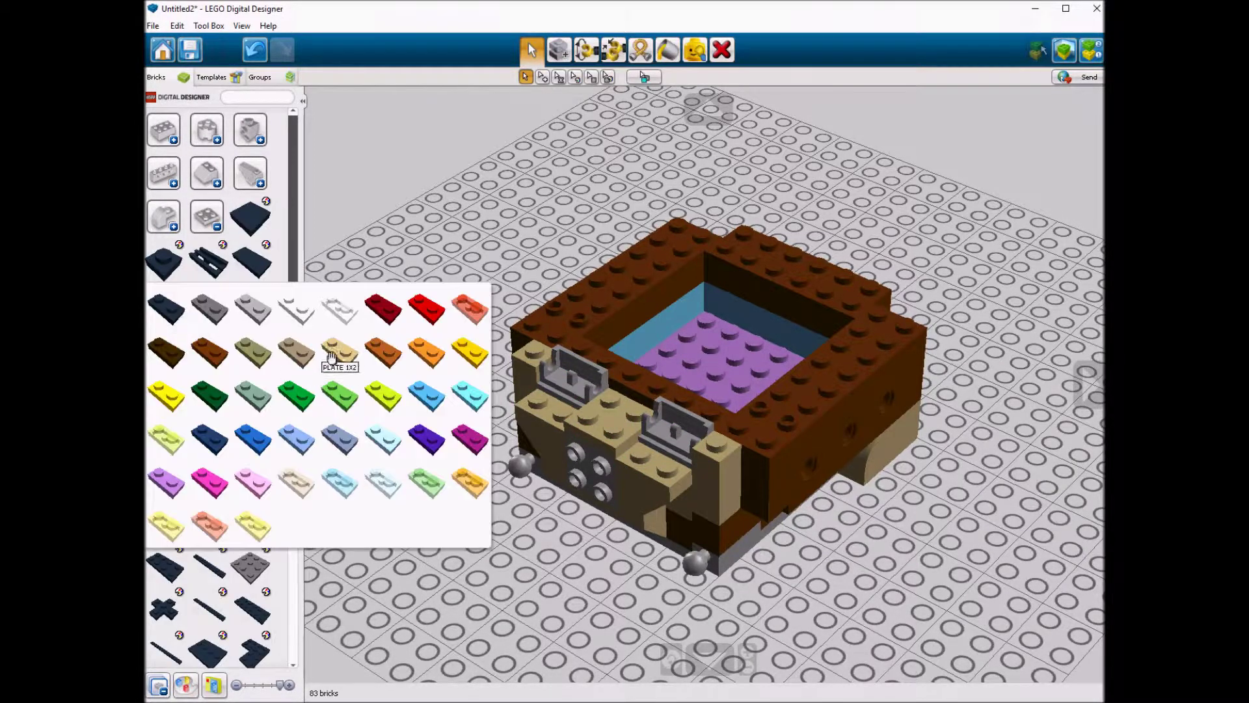
left_click(336, 350)
left_click(612, 423)
left_click(163, 216)
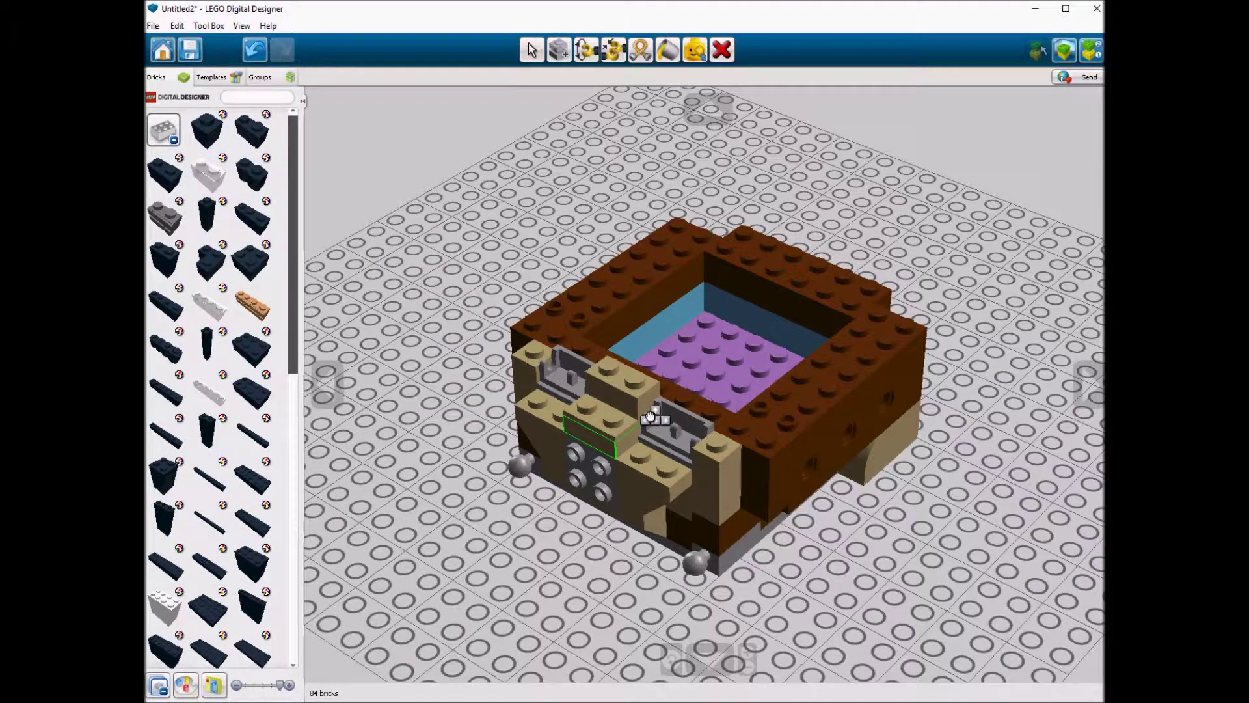
left_click(156, 217)
left_click(664, 404)
Lay a tan 1x6 plate on the front wall behind the bearings and place tan slopes across the front centre and both sides.
right_click_drag(664, 404, 504, 410)
left_click(706, 430)
left_click(207, 173)
right_click_drag(417, 416, 546, 427)
left_click(547, 427)
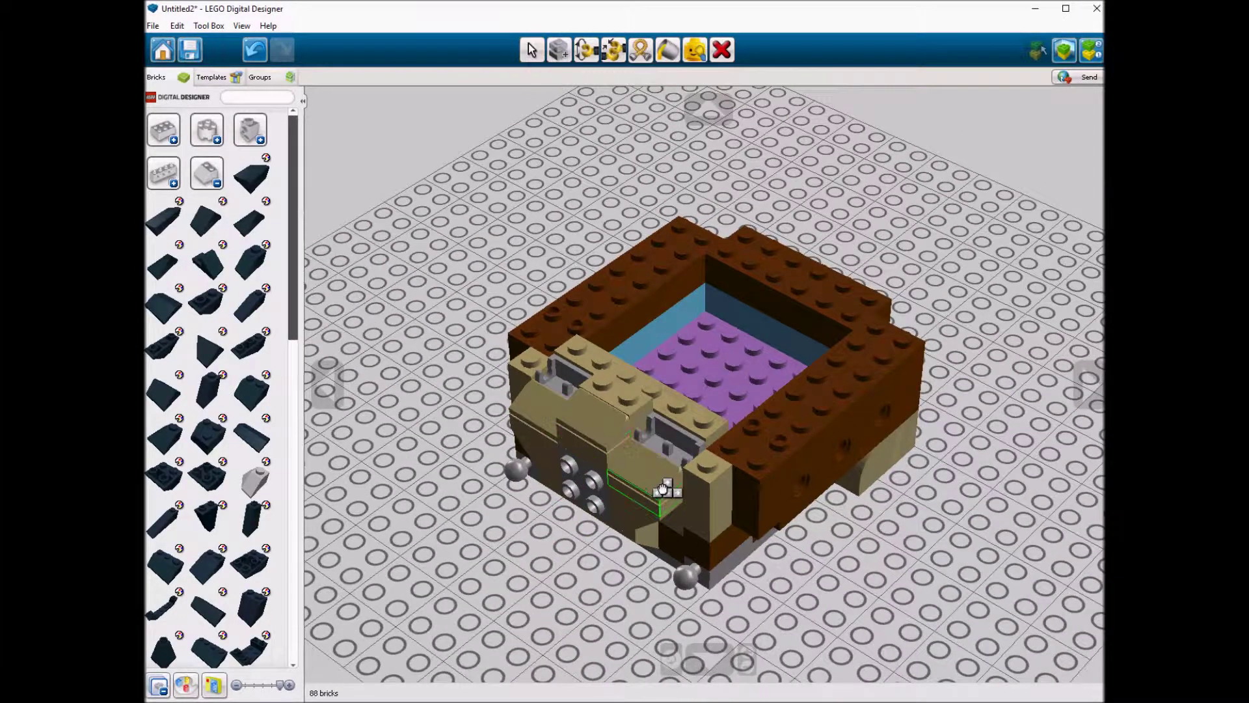
Mount a white 2x2 rocking plate on each rocker bearing.
left_click(207, 173)
left_click(163, 518)
left_click(207, 606)
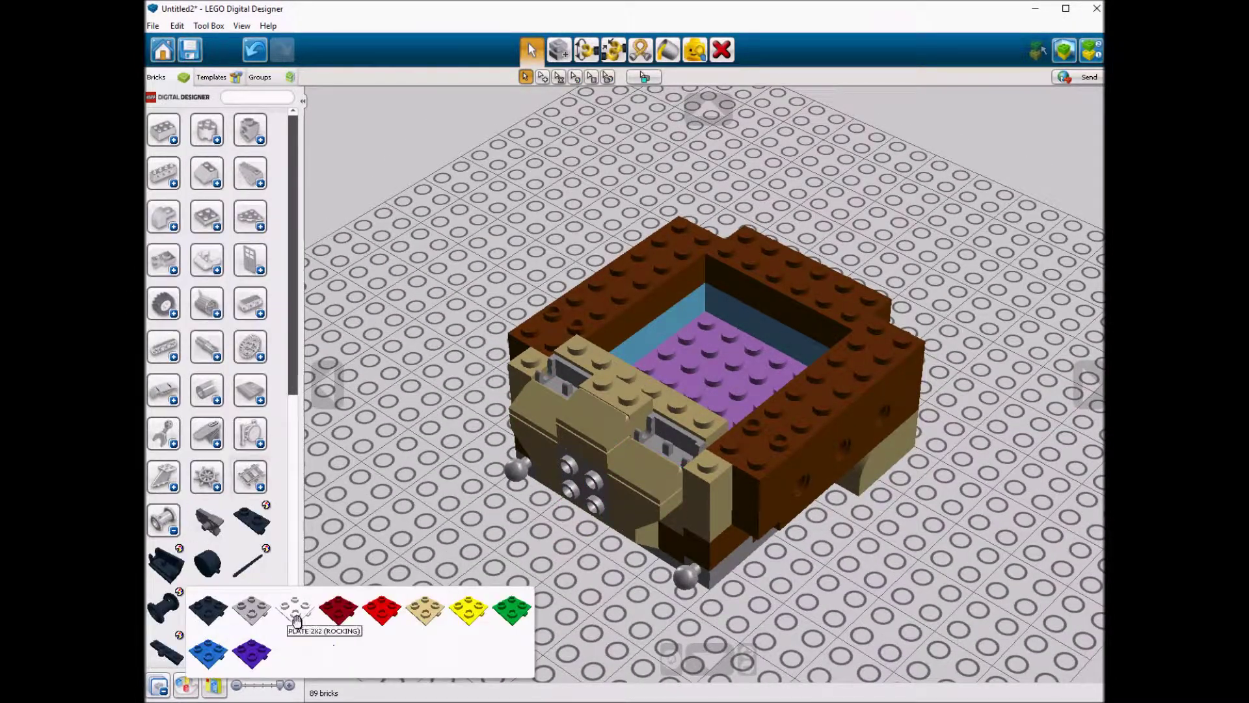
left_click(293, 604)
left_click(556, 397)
Tilt both white rocking plates forward with the Hinge tool, using an angle of 25 degrees.
left_click(584, 51)
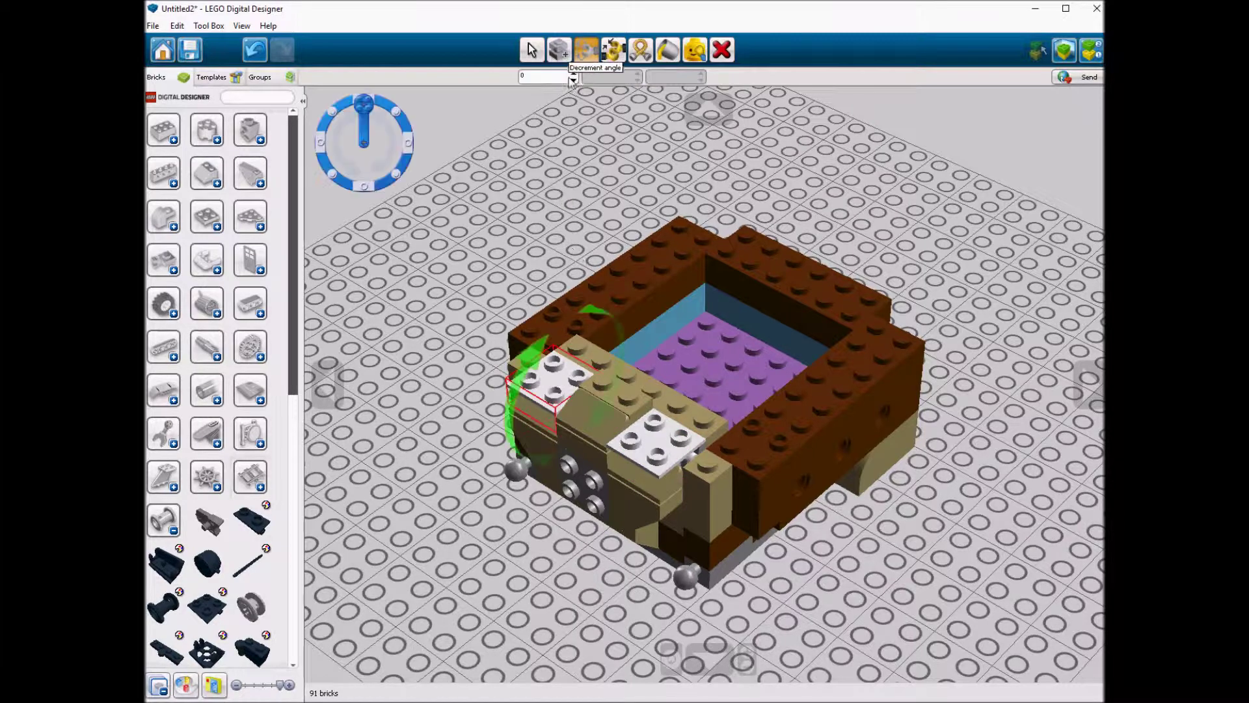
left_click(574, 77)
left_click(654, 449)
left_click(574, 77)
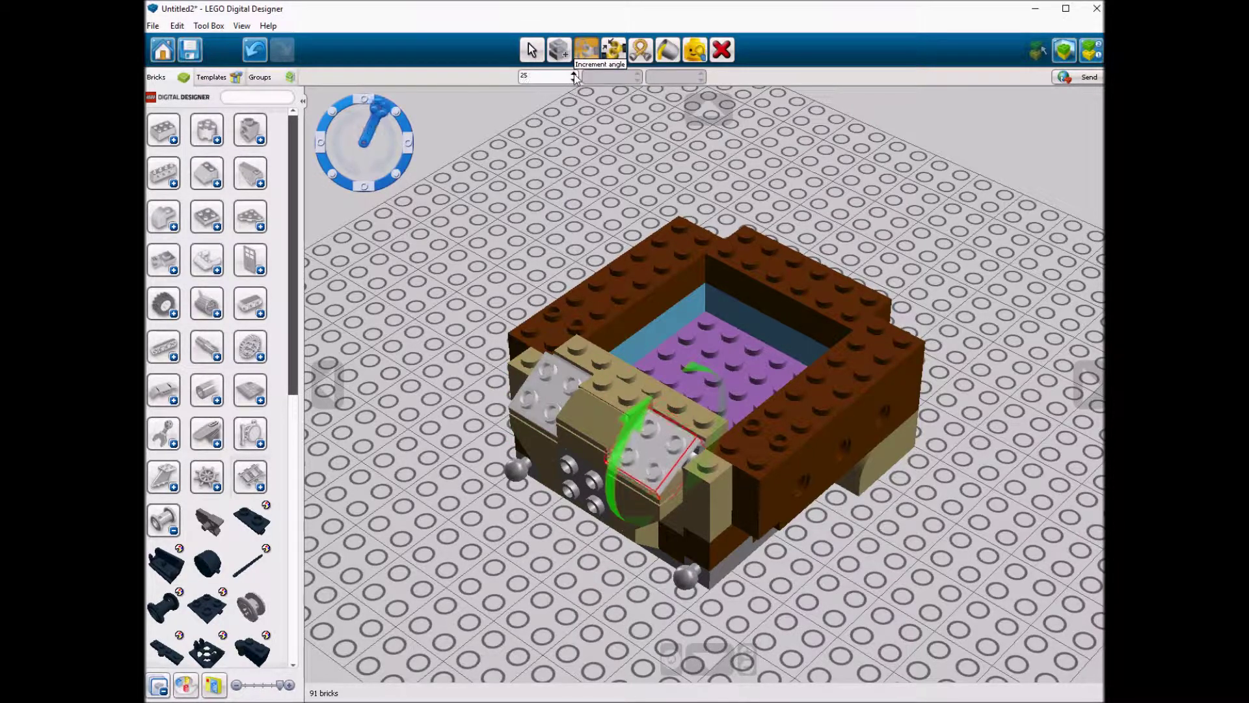
Place a tan round 2x2 flat tile on each tilted white plate.
left_click(531, 50)
left_click(250, 217)
left_click(163, 348)
left_click(384, 390)
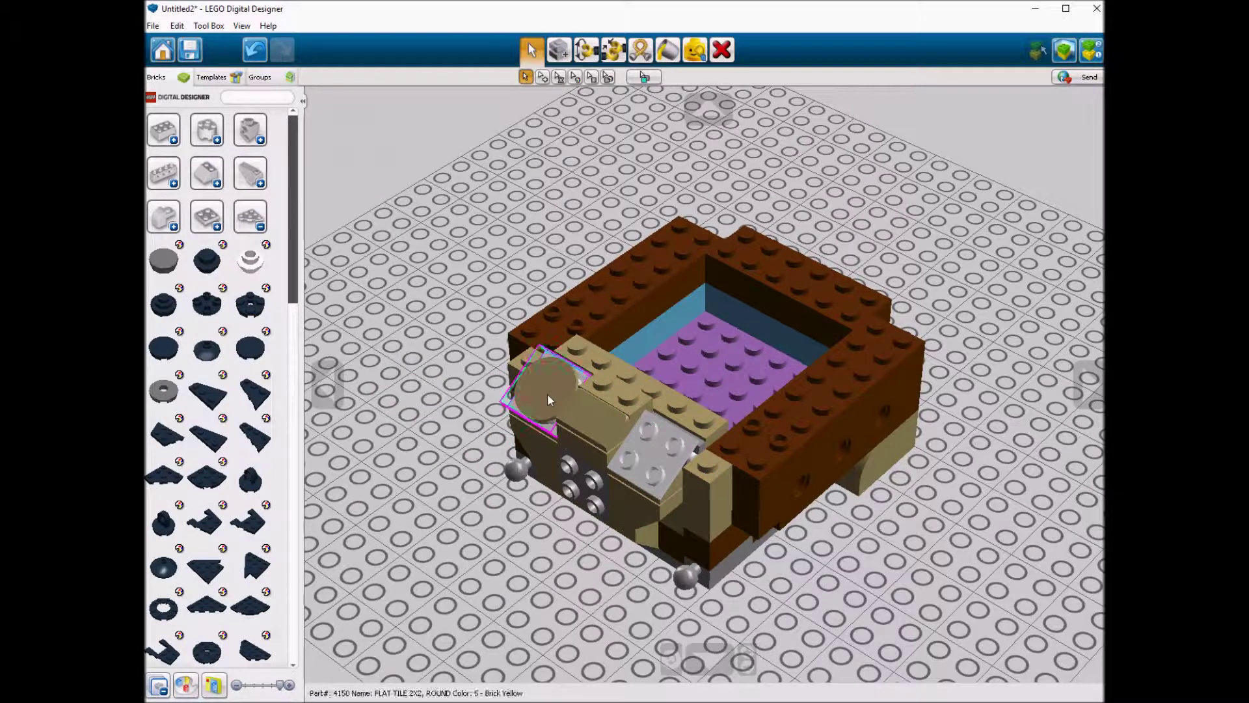
left_click(547, 390)
Stack a dark gray 2x2 plate on a tan 2x2 plate on the empty area beside the model.
left_click(207, 217)
left_click(179, 418)
left_click(173, 446)
left_click(179, 418)
left_click(173, 438)
left_click(421, 298)
Place bricks with side studs on the dark gray 2x2 plate, switching between the LDD and LDD Extended themes.
left_click(241, 26)
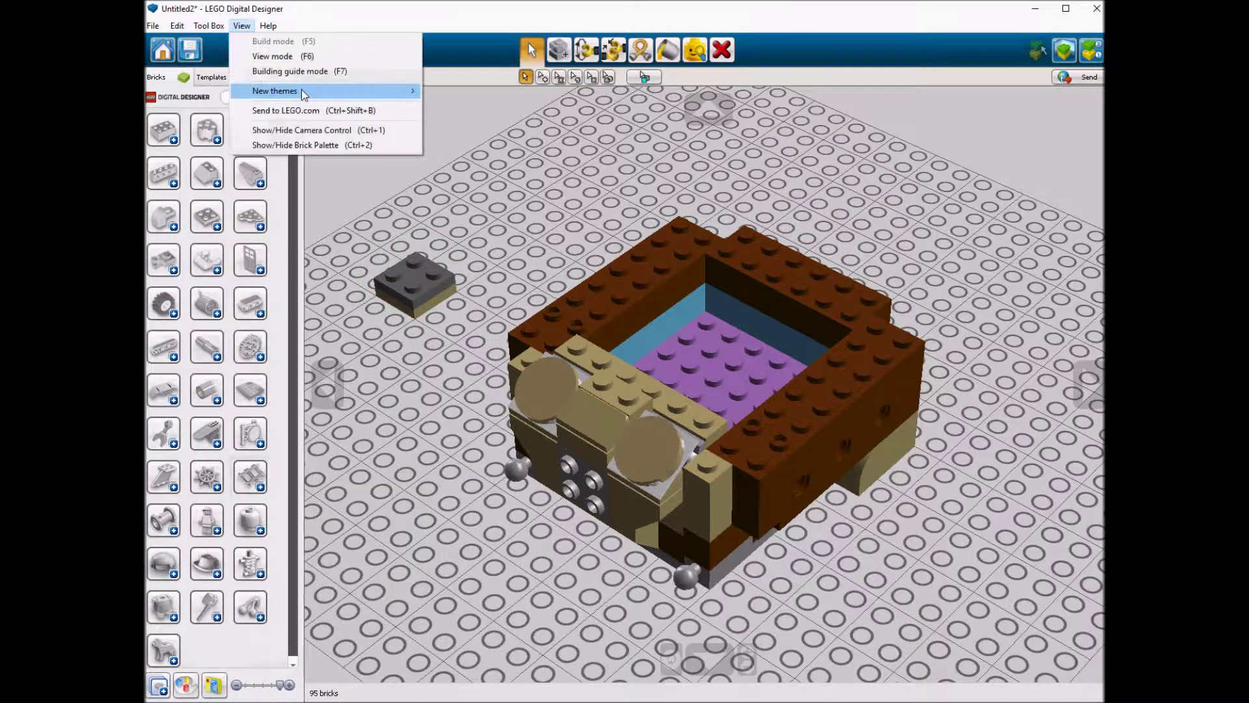
left_click(281, 108)
left_click(250, 130)
left_click(164, 173)
left_click(419, 280)
left_click(251, 130)
left_click(242, 25)
left_click(449, 90)
left_click(242, 26)
left_click(467, 121)
Recolor the side-stud bricks on the separate stack tan.
left_click(668, 50)
left_click(542, 76)
left_click(585, 153)
left_click(421, 267)
Switch back to the LDD theme and complete the 2x2 block of tan side-stud bricks on the separate stack.
left_click(242, 25)
mouse_move(339, 95)
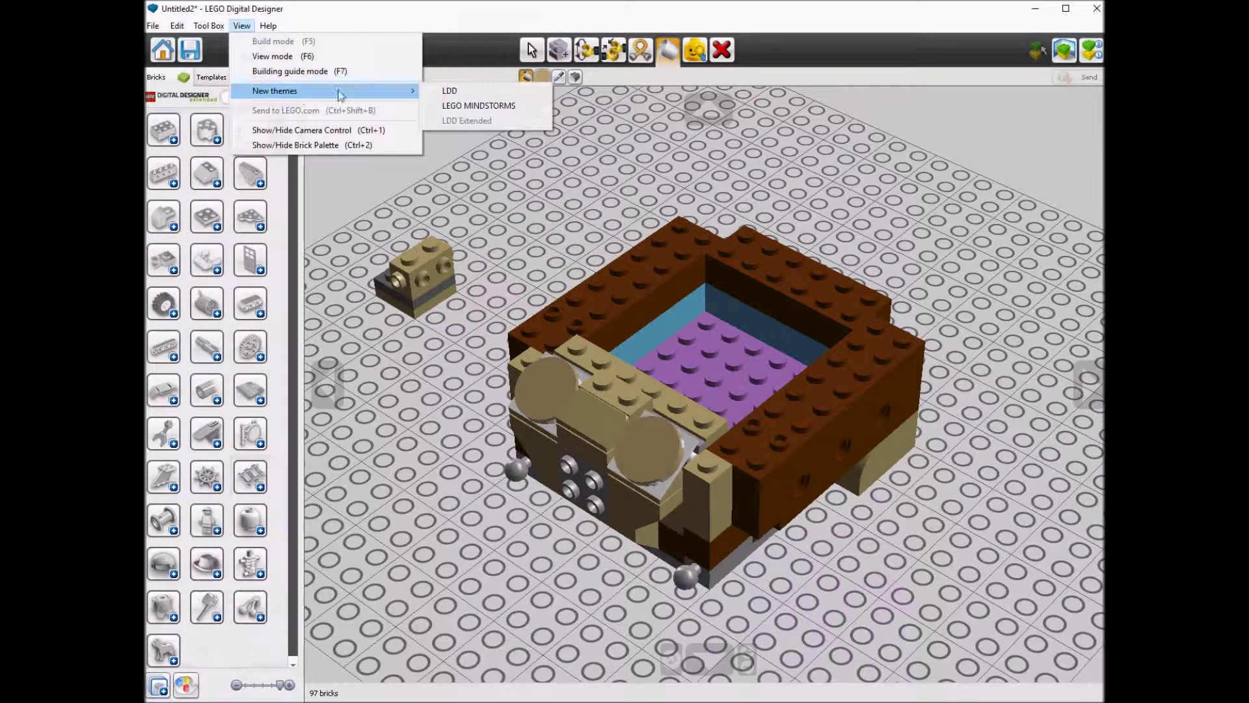
left_click(449, 91)
left_click_drag(414, 268, 364, 260)
right_click_drag(364, 260, 346, 422)
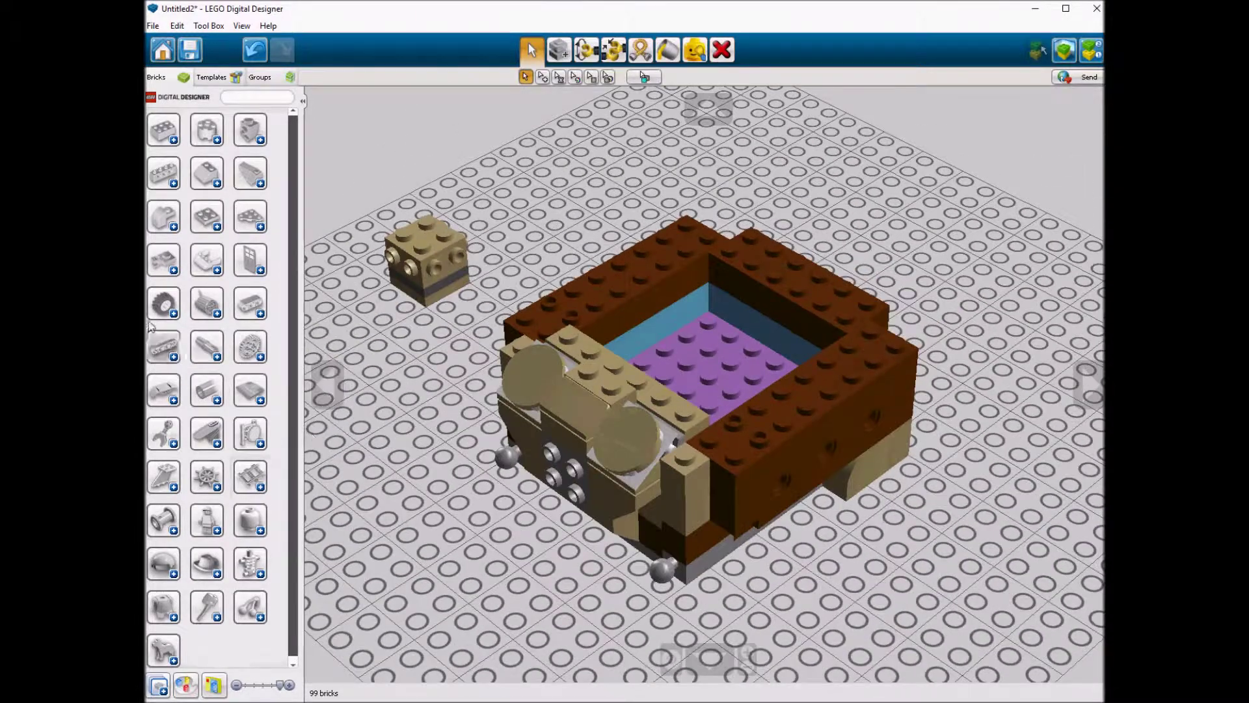
Place two tan curved slope bricks side by side on the empty area and select both.
left_click(164, 217)
left_click(224, 349)
left_click(566, 193)
left_click(358, 267)
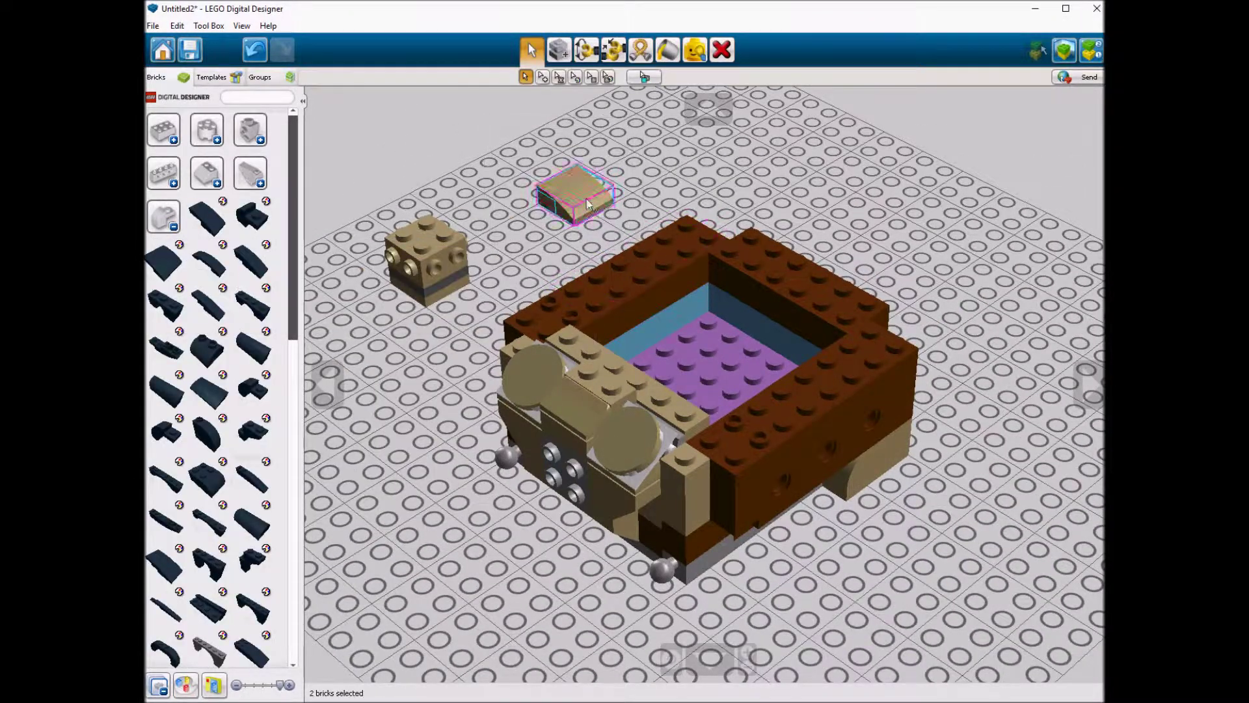
Cover the sides of the separate tan side-stud block with pairs of tan curved slope bricks.
left_click(456, 270)
left_click(423, 280)
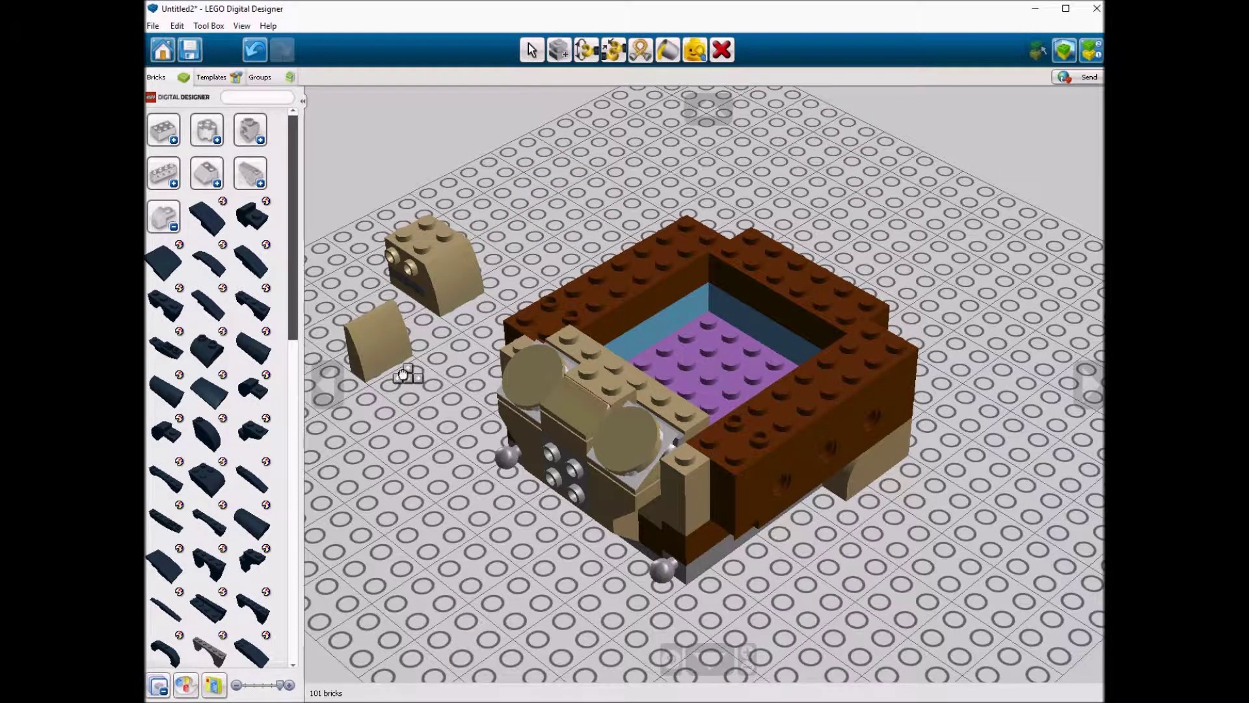
left_click(458, 244)
left_click(395, 268)
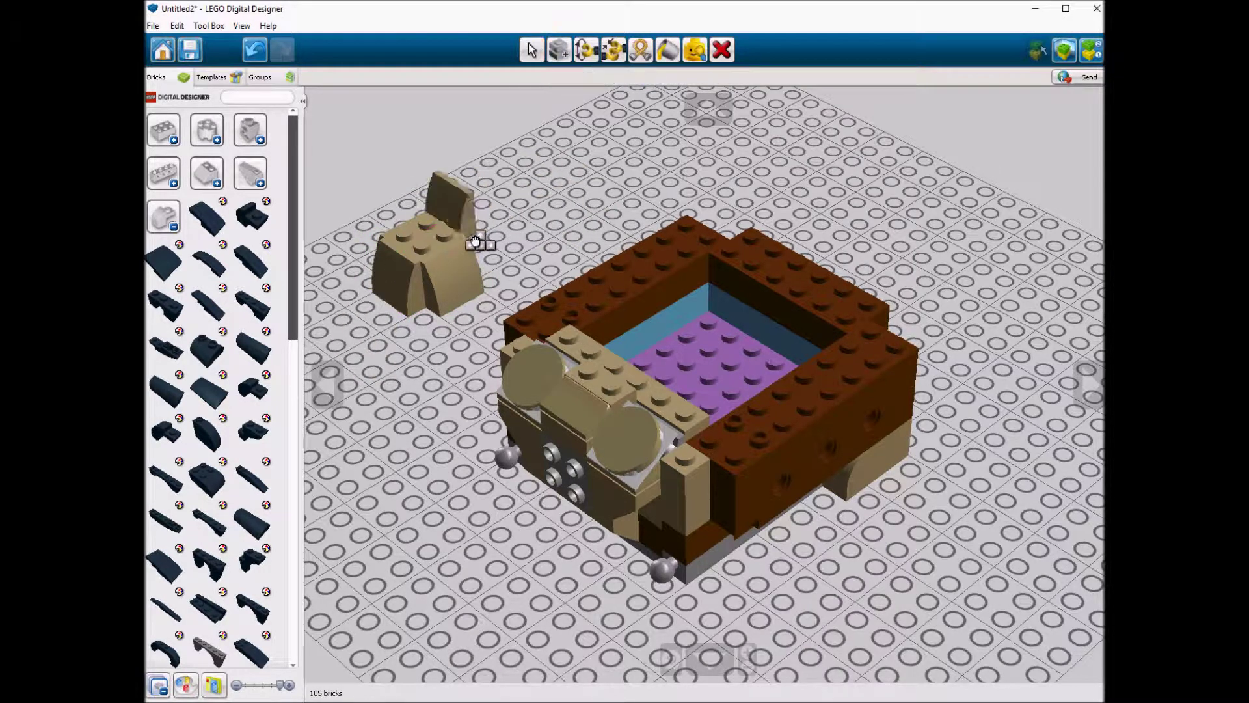
Add a black round dome as the nose of the tan block and mount the finished snout on the front face below the eyes.
left_click(207, 129)
left_click(250, 129)
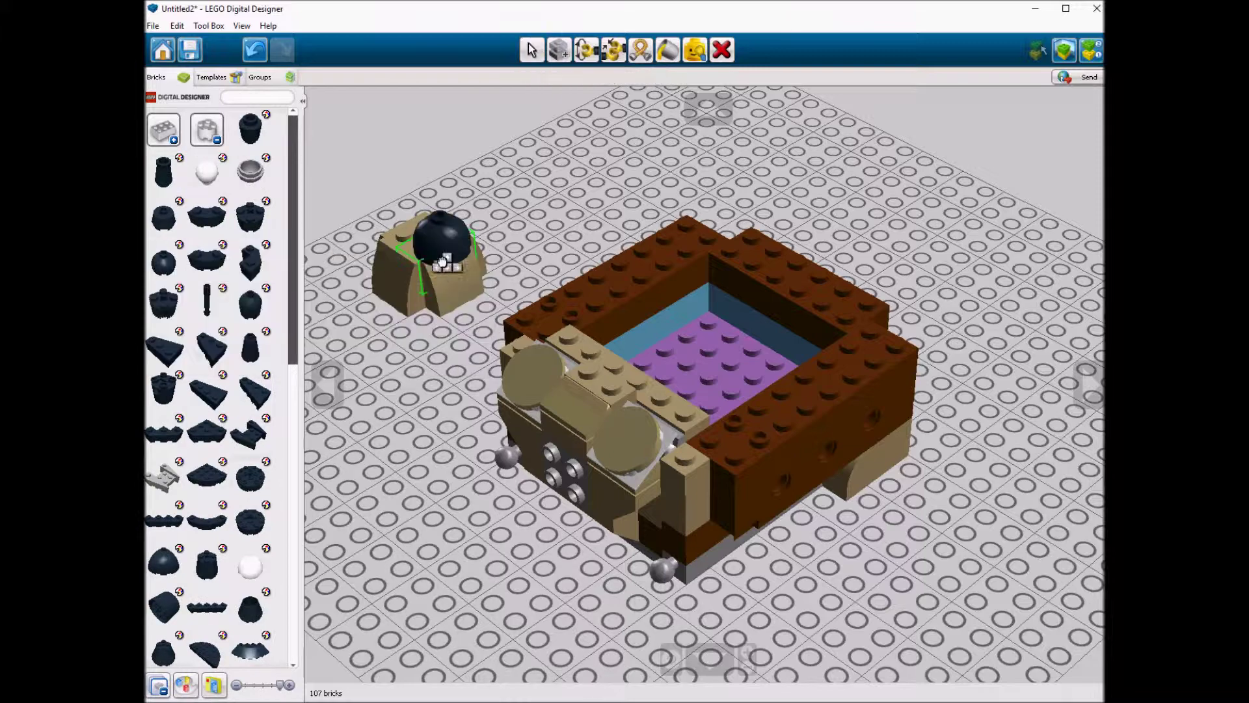
left_click(468, 228)
left_click_drag(468, 227, 546, 543)
Cover the outer edges of the brown side and back walls with brown tiles.
left_click(207, 129)
left_click(206, 182)
left_click(257, 442)
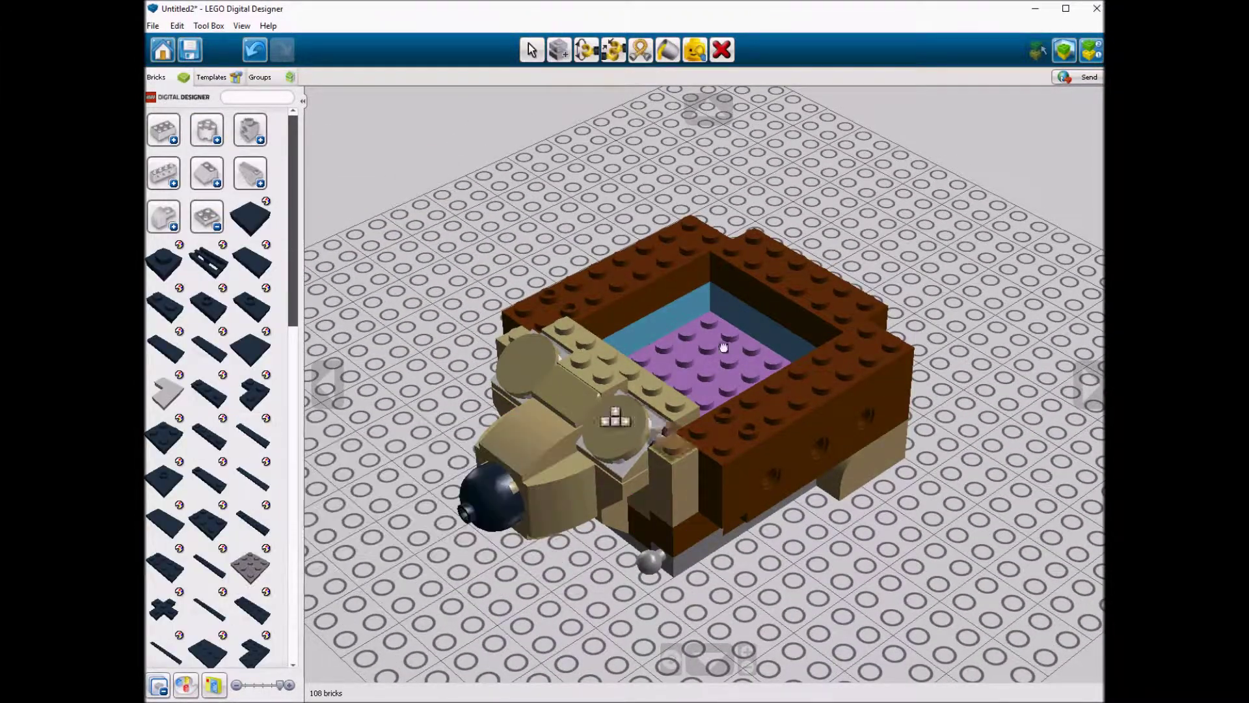
left_click(552, 440)
left_click(825, 271)
left_click(245, 266)
left_click(403, 416)
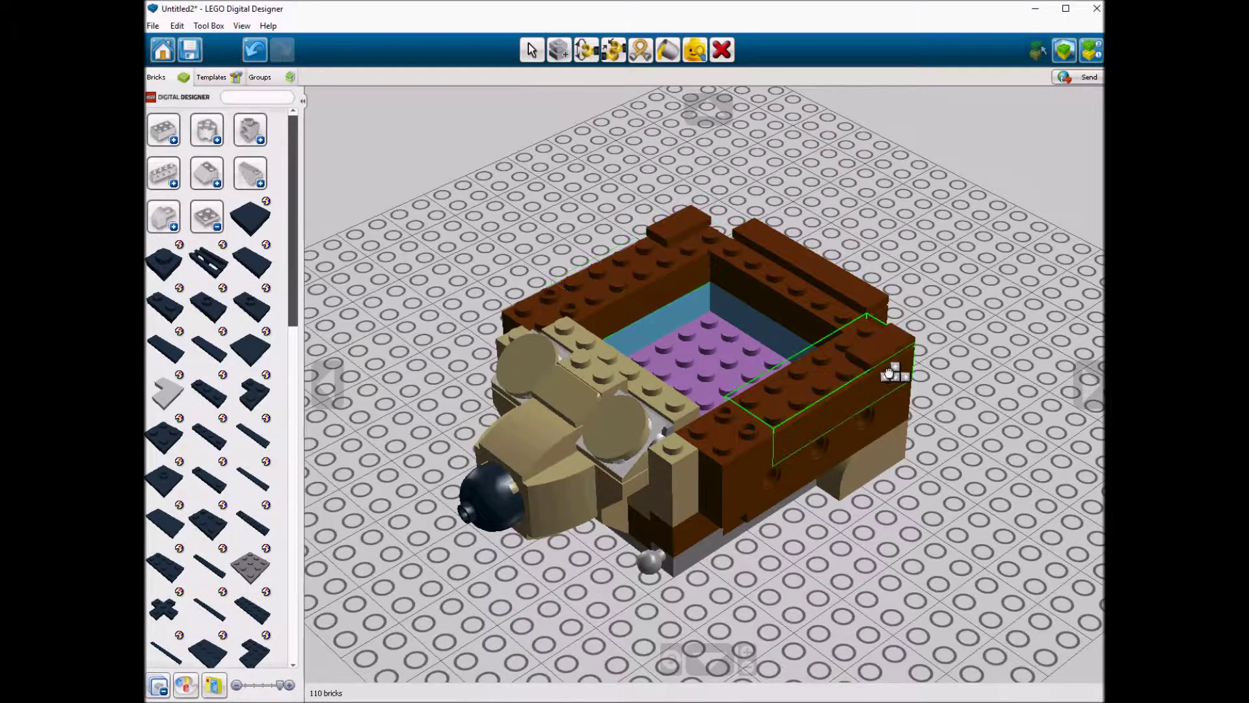
left_click(795, 416)
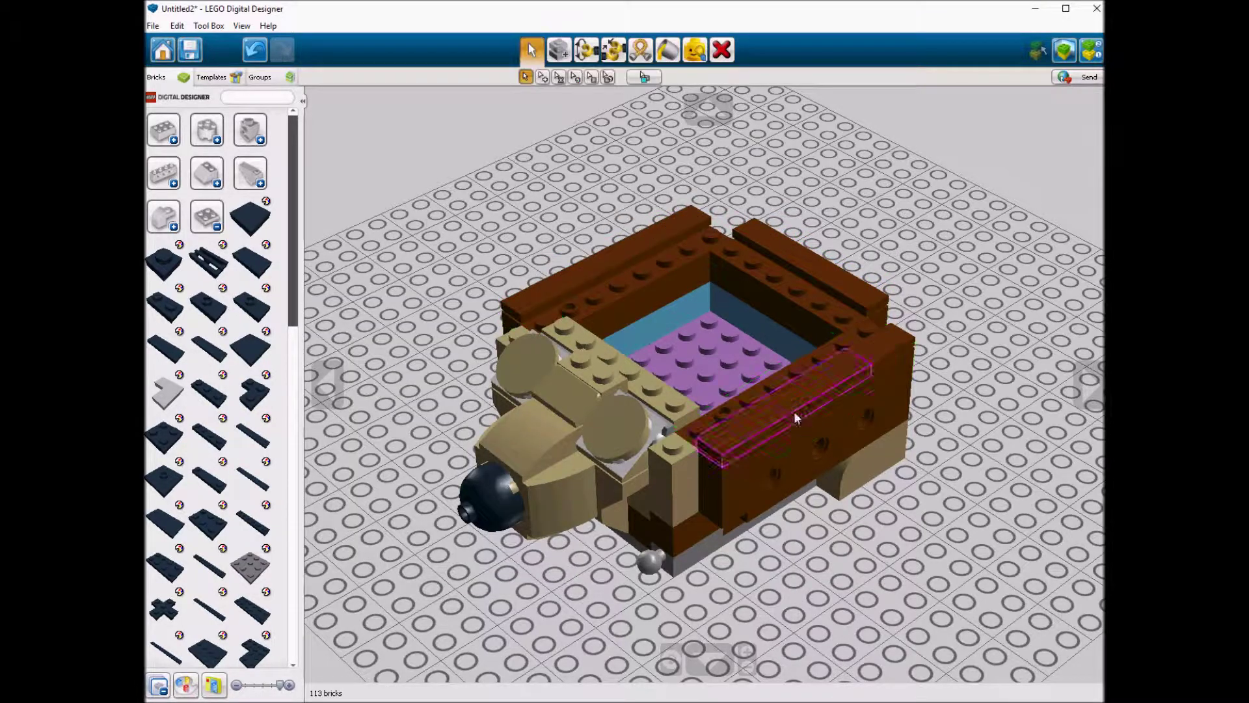
right_click_drag(742, 303, 748, 279)
Lay brown plates along the inner stud row of the walls and over the front corner columns.
left_click(209, 458)
left_click(530, 419)
left_click(739, 265)
left_click_drag(739, 265, 803, 410)
key("Escape")
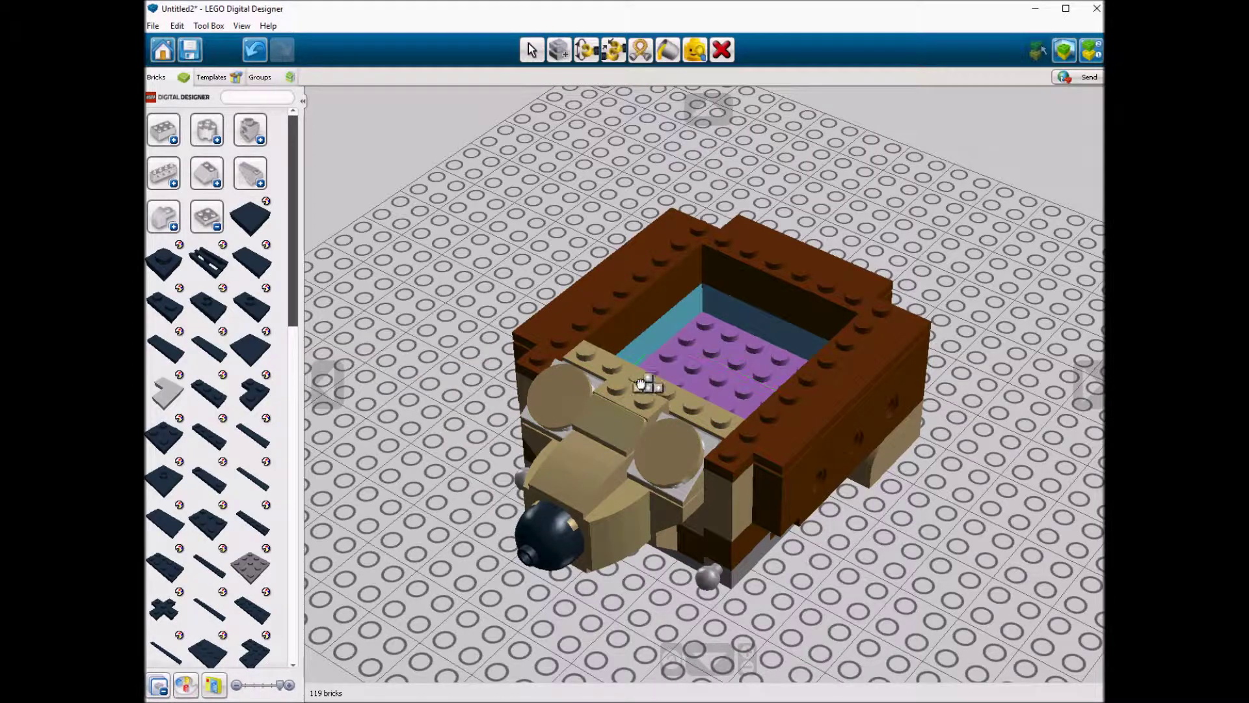
Add a tan plate layer behind the eyes and place a brown round plate on each front corner.
key("c")
left_click(641, 364)
left_click(207, 217)
left_click(250, 217)
left_click(539, 376)
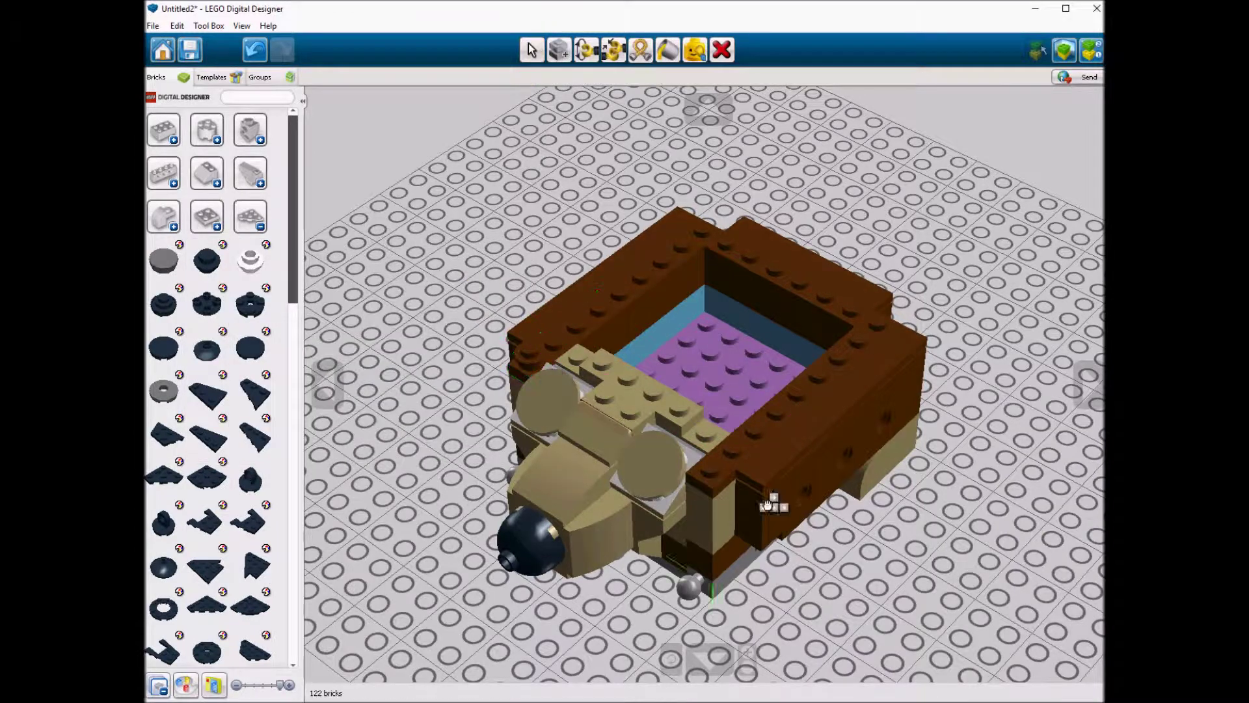
left_click(721, 487)
Add another layer of long brown plates along the inner stud row of the side and back walls.
left_click(172, 307)
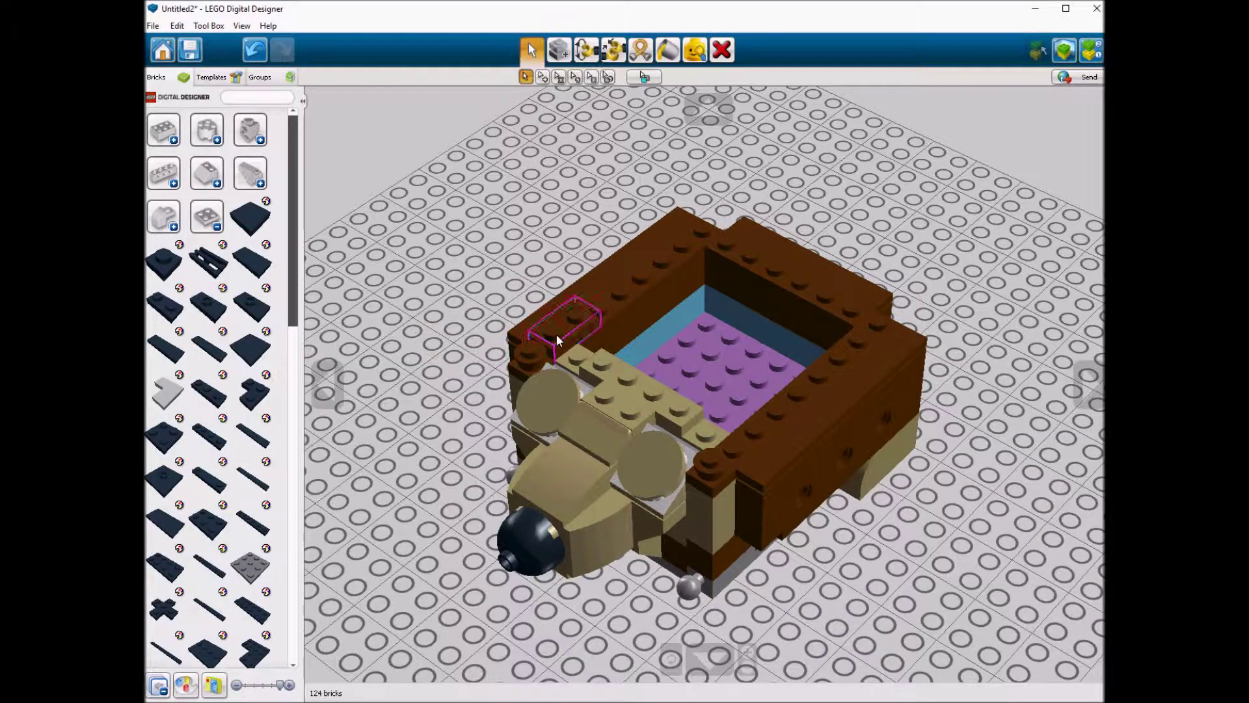
left_click(252, 522)
left_click(347, 564)
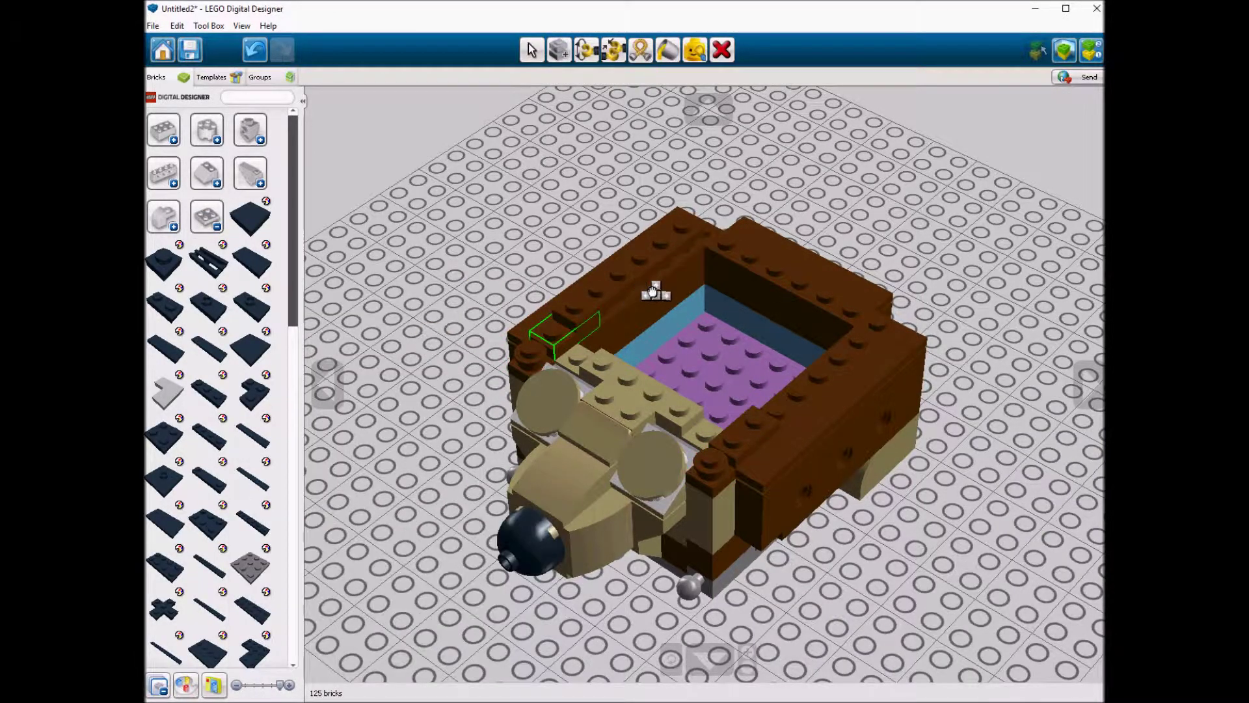
left_click(669, 270)
left_click(823, 342)
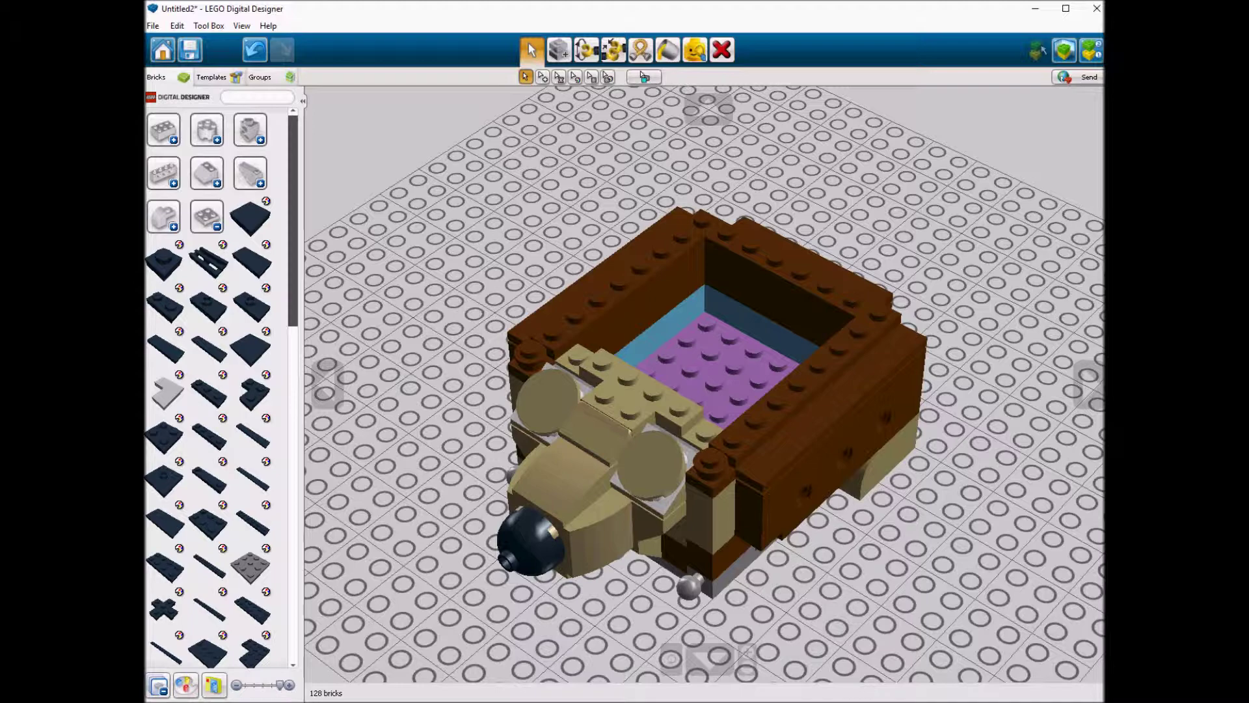
left_click(730, 117)
right_click(618, 407)
key("Escape")
left_click(242, 25)
mouse_move(306, 92)
left_click(475, 101)
right_click(605, 407)
key("Escape")
left_click(242, 26)
left_click(455, 89)
Place brown inverted slope bricks at both front corners and a wider brown slope brick between them above the eyes.
right_click_drag(963, 449, 1003, 447)
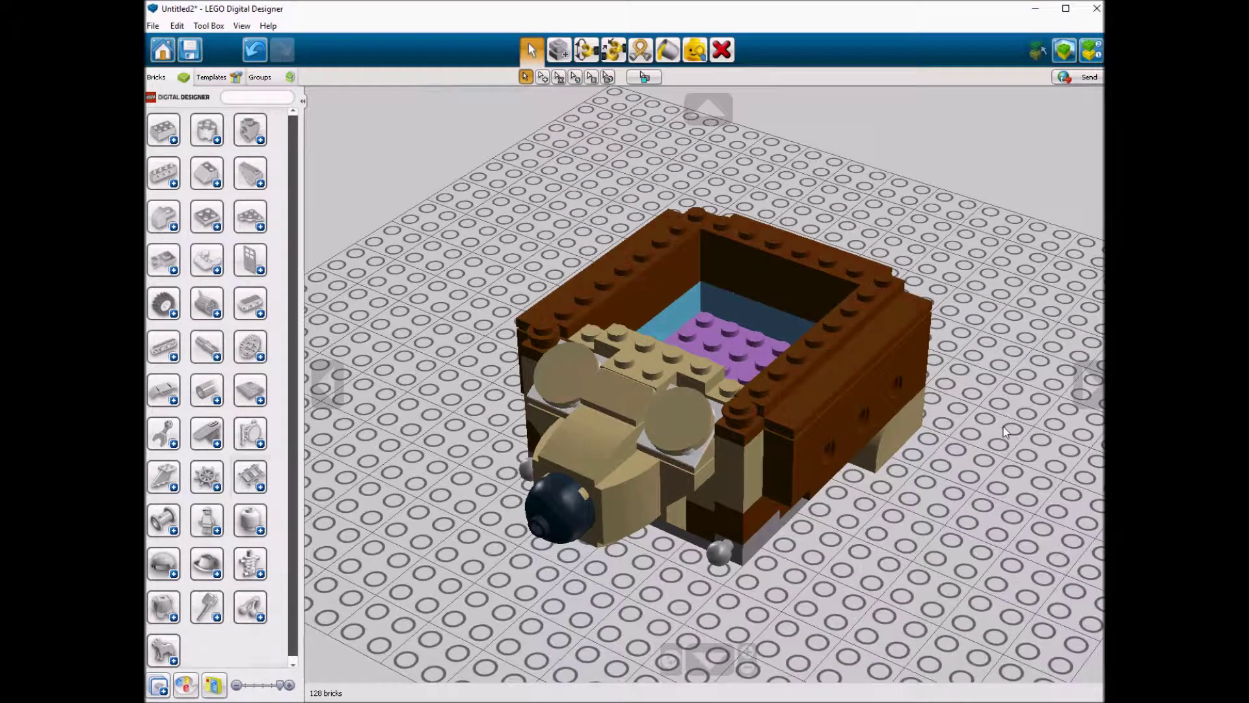
left_click(207, 172)
mouse_move(206, 261)
left_click(517, 331)
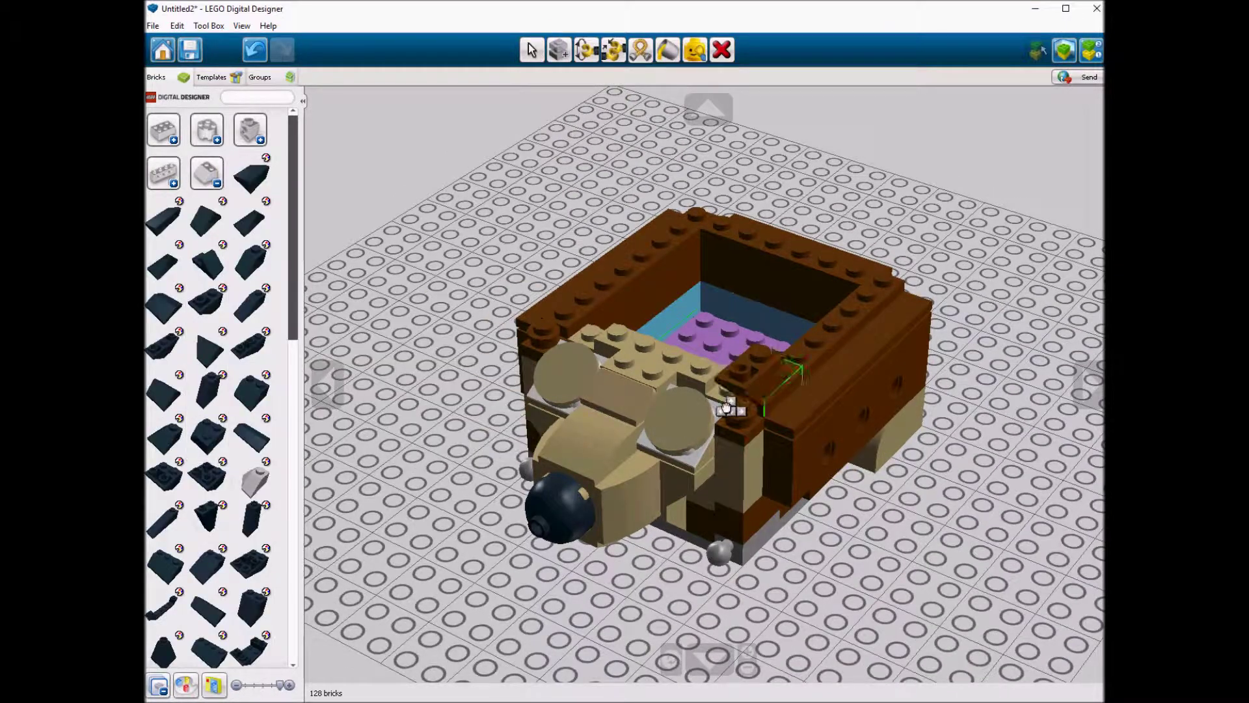
right_click_drag(581, 383, 592, 410)
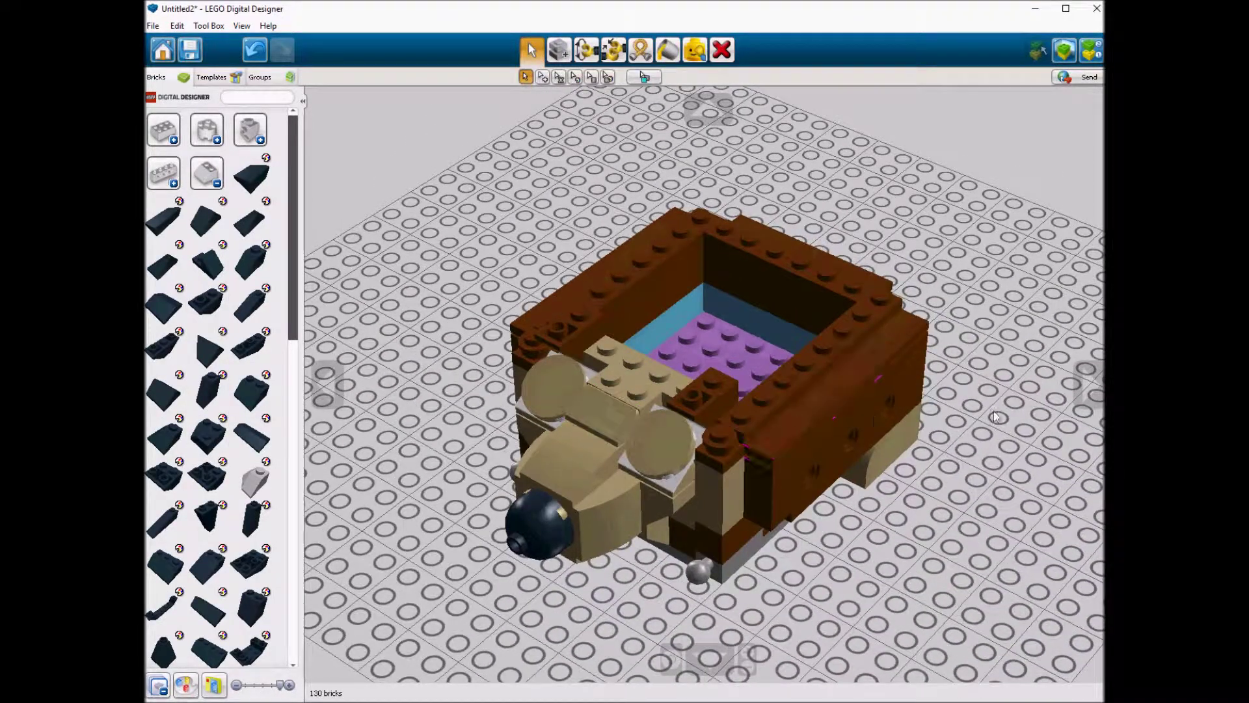
left_click(259, 405)
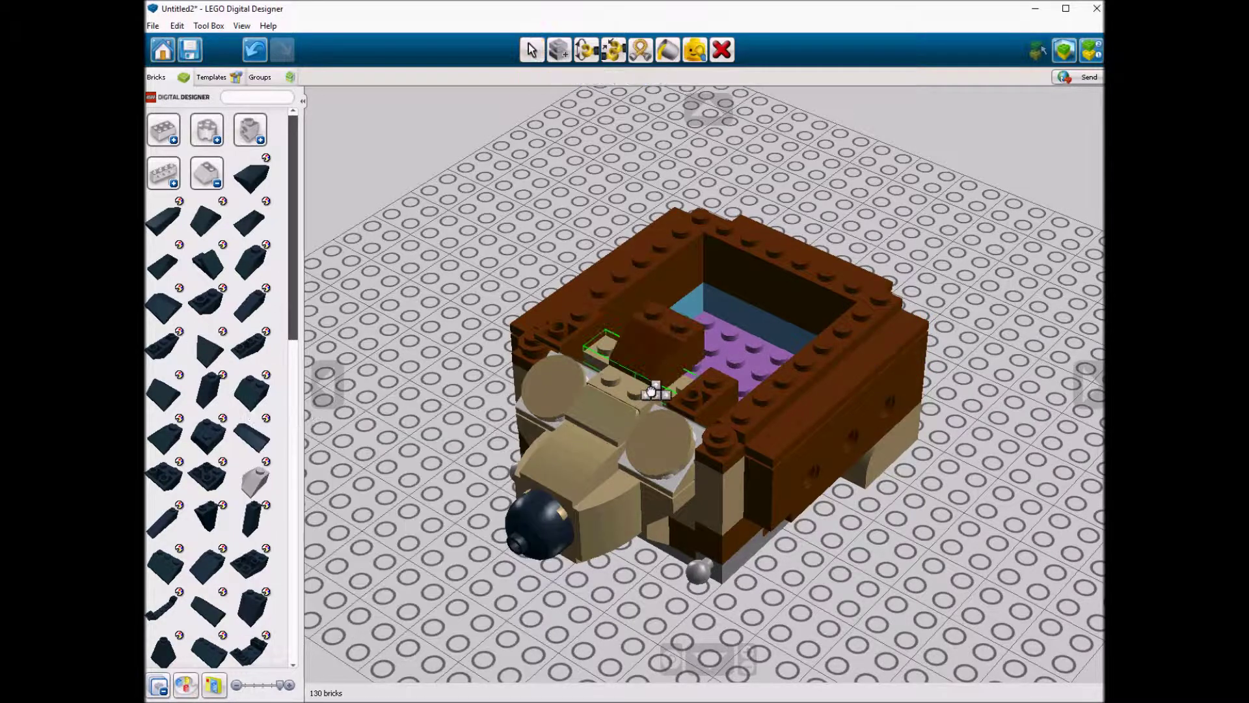
left_click(631, 393)
right_click_drag(701, 403, 722, 416)
Place a small tan plate at each end of the front wall behind the brown slopes.
left_click(207, 173)
left_click(207, 217)
left_click(179, 244)
left_click(255, 345)
left_click(620, 335)
left_click(689, 397)
right_click_drag(690, 397, 673, 480)
Raise the side and back walls with a row of brown bricks with side holes.
left_click_drag(805, 501, 769, 419)
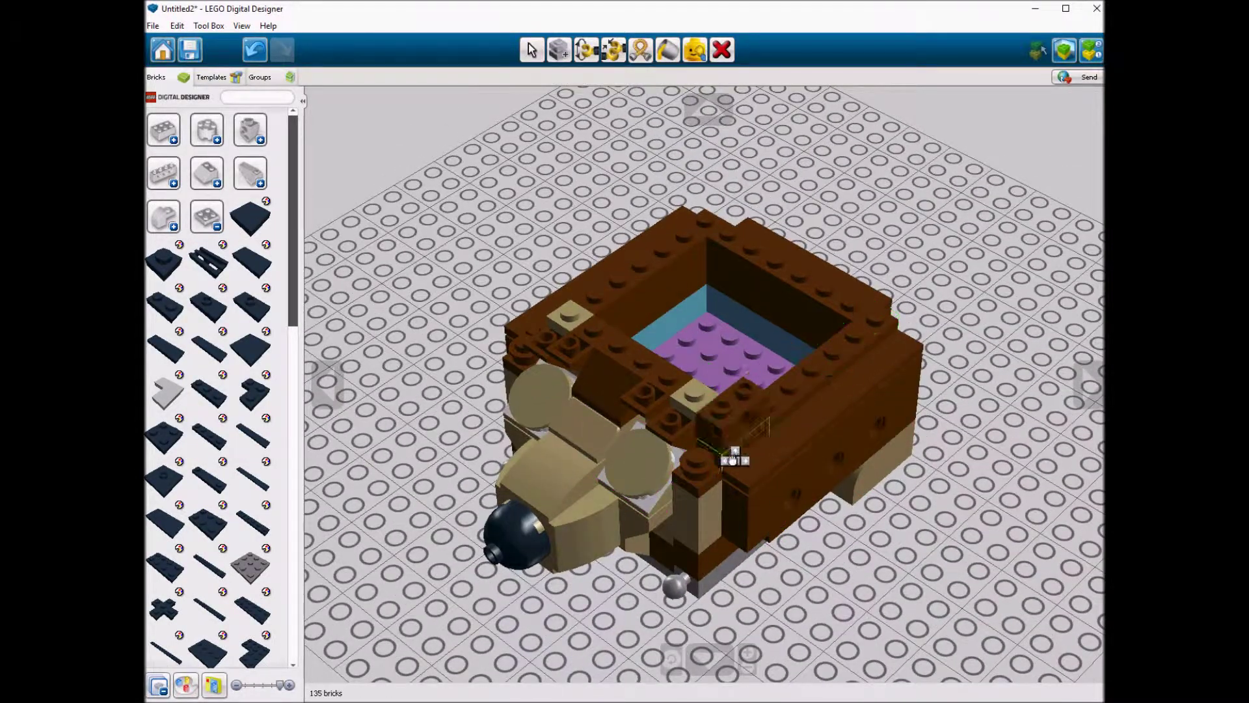
left_click_drag(734, 458, 859, 375)
left_click_drag(628, 356, 670, 287)
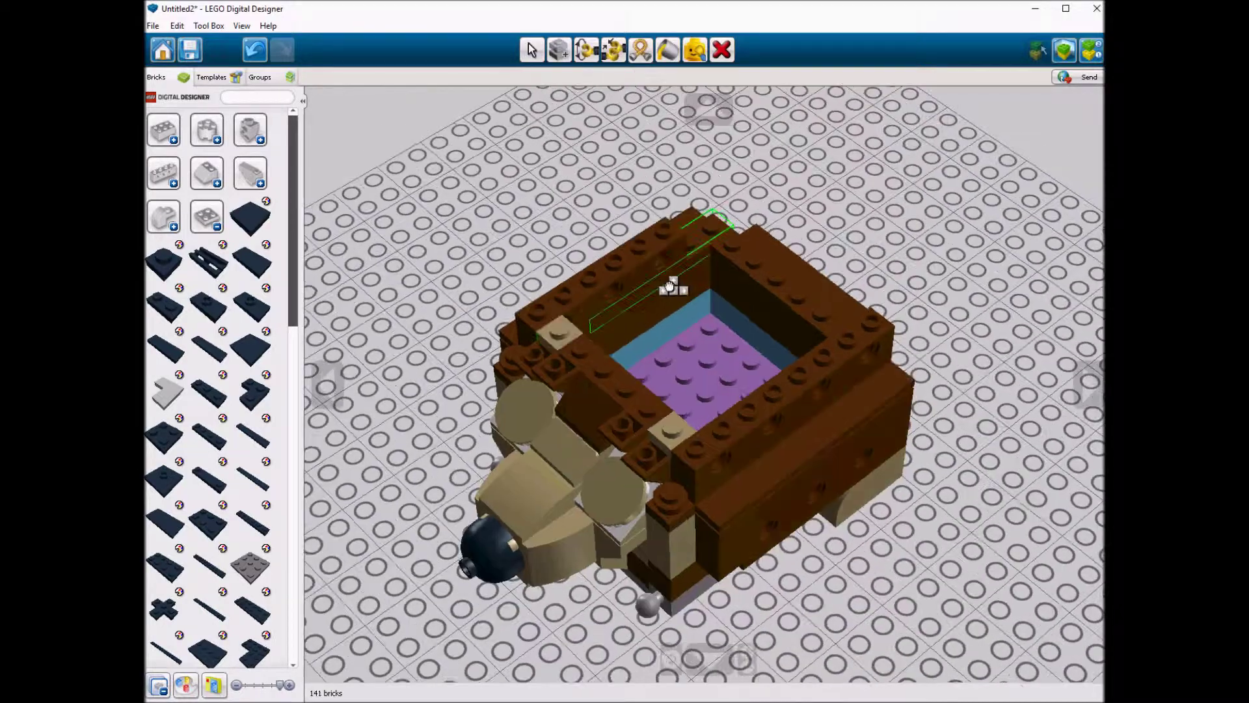
left_click_drag(770, 281, 771, 283)
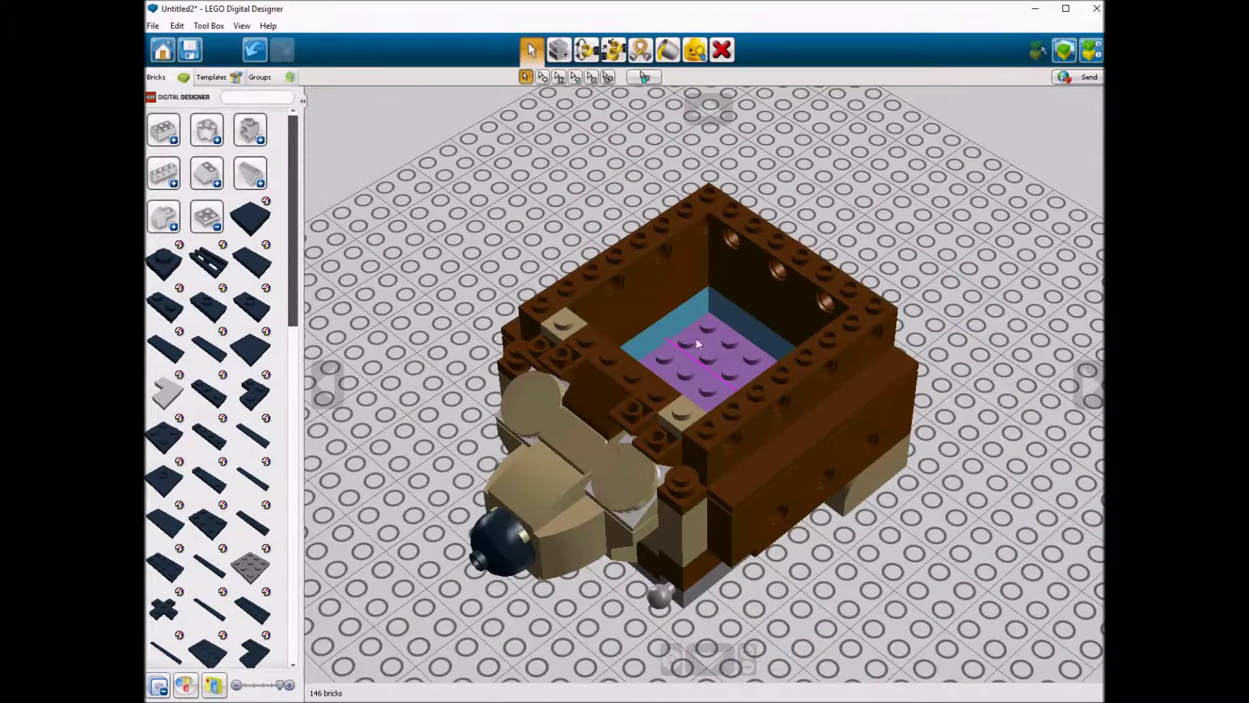
Cover the full top rim of the walls with brown tiles and add brown round plates on the front slopes' studs.
mouse_move(227, 358)
left_click(302, 396)
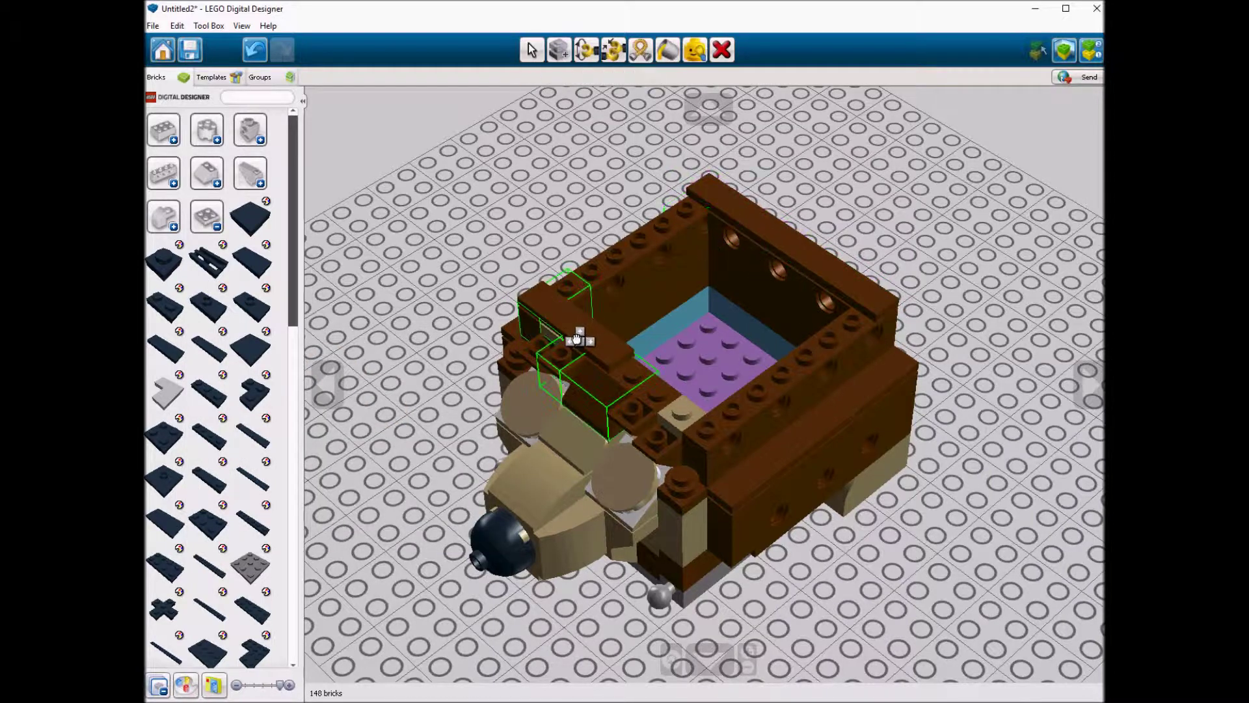
left_click(698, 398)
left_click(267, 441)
left_click(794, 344)
scroll(833, 457, "up", 2)
left_click(772, 462)
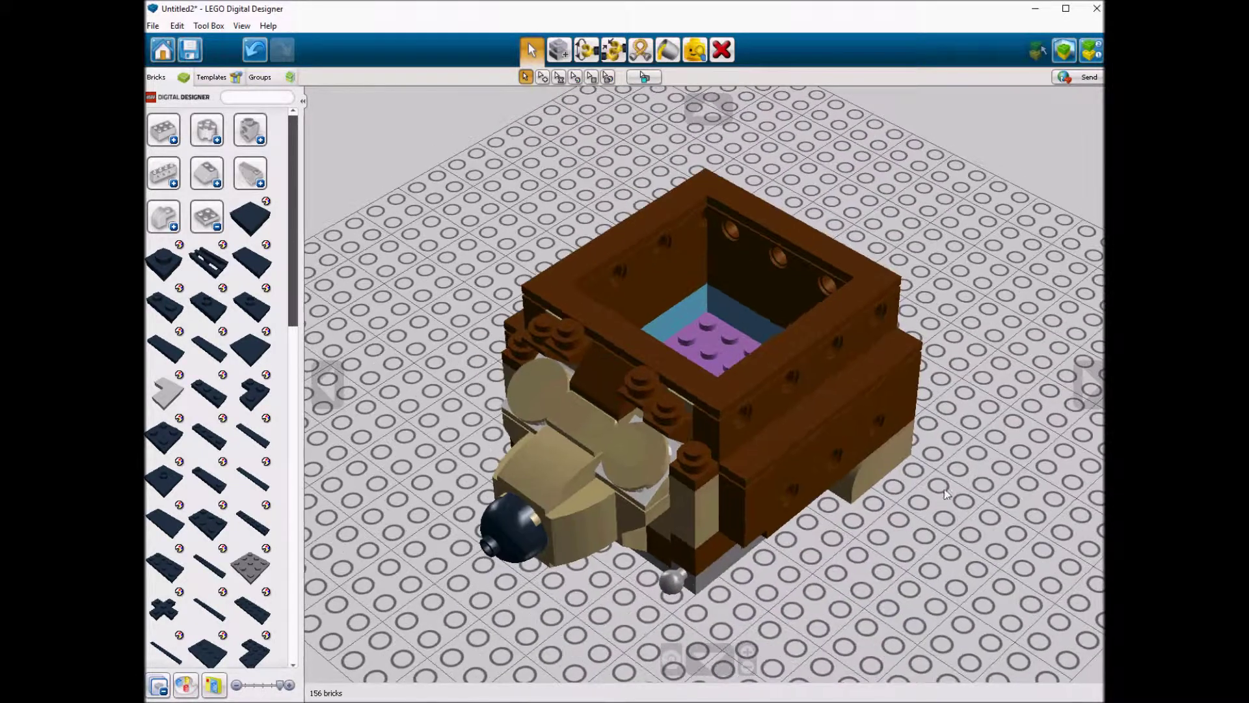
Assemble a spine piece on the empty area from a tan connector pin and a brown round dome brick.
left_click(207, 217)
left_click(207, 347)
left_click(253, 566)
left_click(924, 560)
left_click(207, 347)
left_click(207, 130)
left_click(179, 244)
left_click(364, 266)
left_click(946, 569)
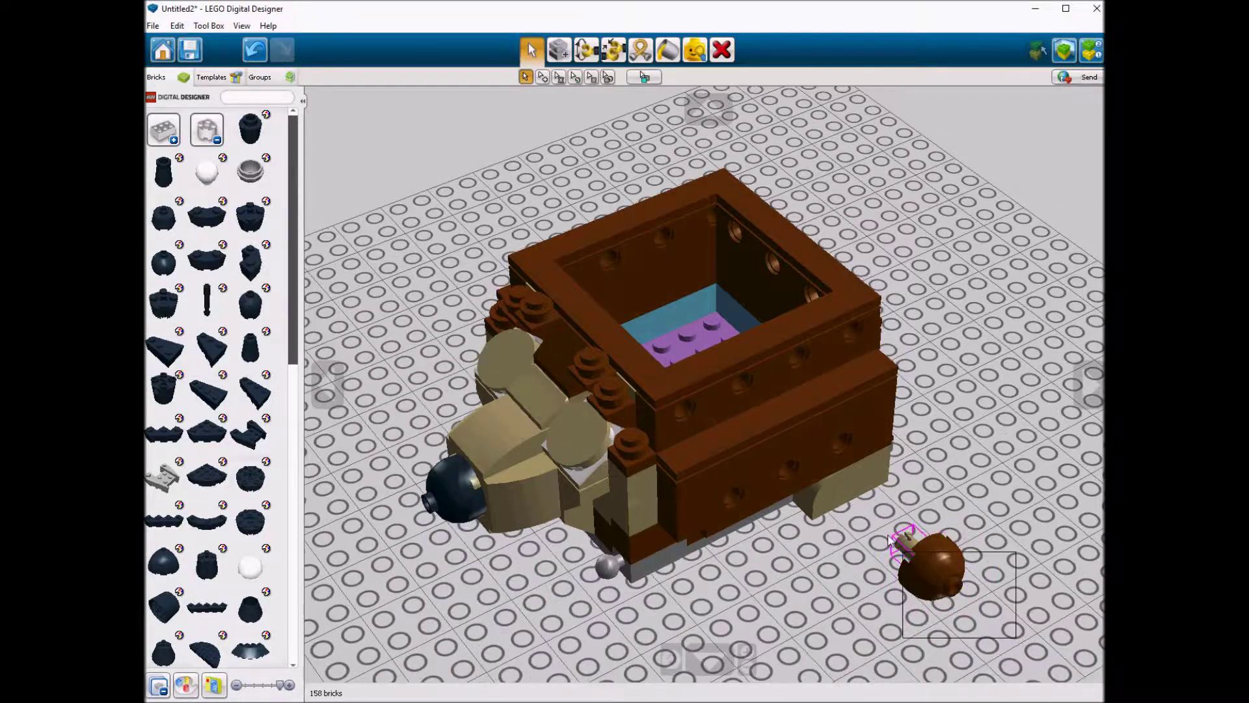
Attach copies of the dome-and-pin spine to the holes of one side wall and of the back wall.
key("c")
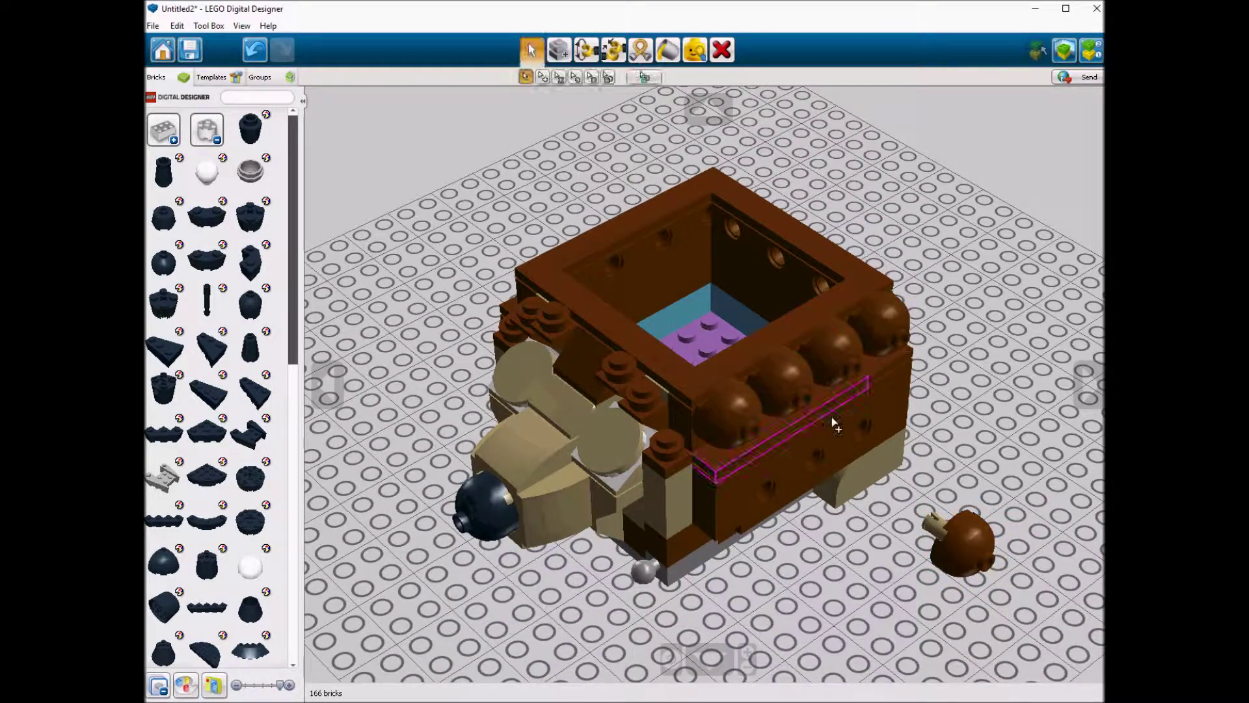
left_click(885, 348)
right_click_drag(881, 446, 825, 573)
left_click(825, 574)
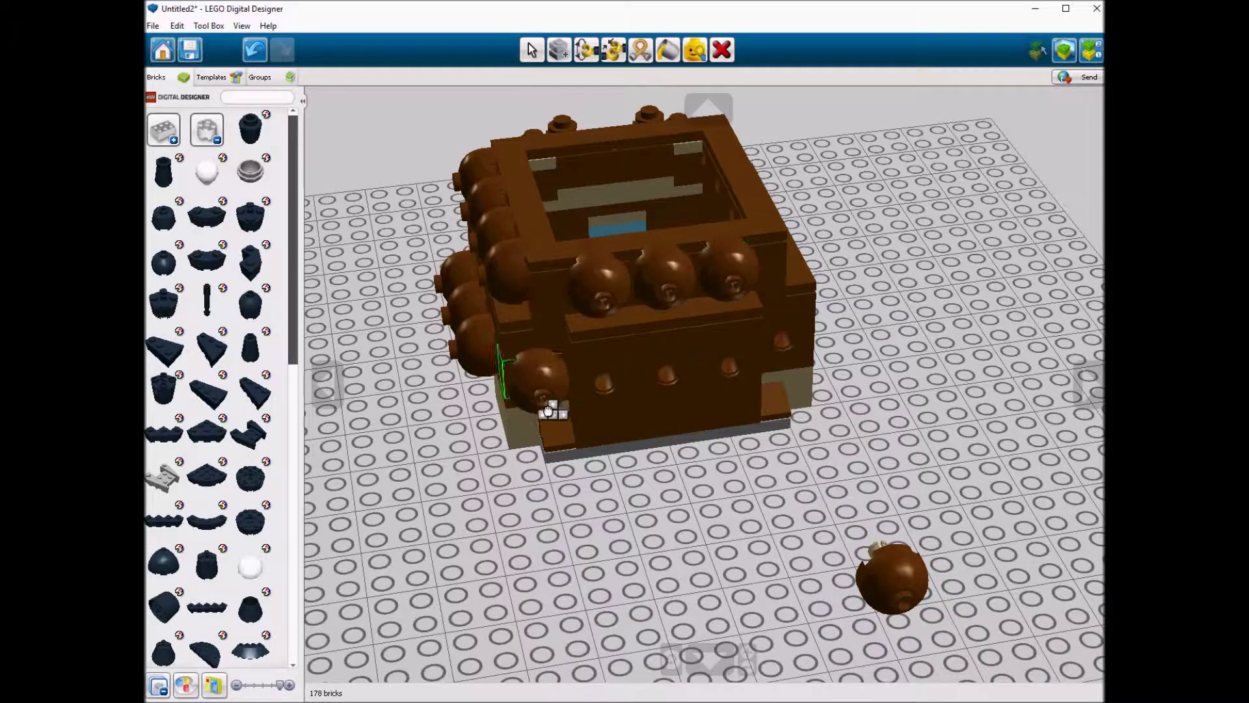
left_click(682, 402)
left_click(745, 398)
key("Escape")
Attach copies of the spine to the four upper and three lower holes of the remaining side wall.
left_click_drag(927, 578, 976, 309)
right_click_drag(976, 309, 1012, 399)
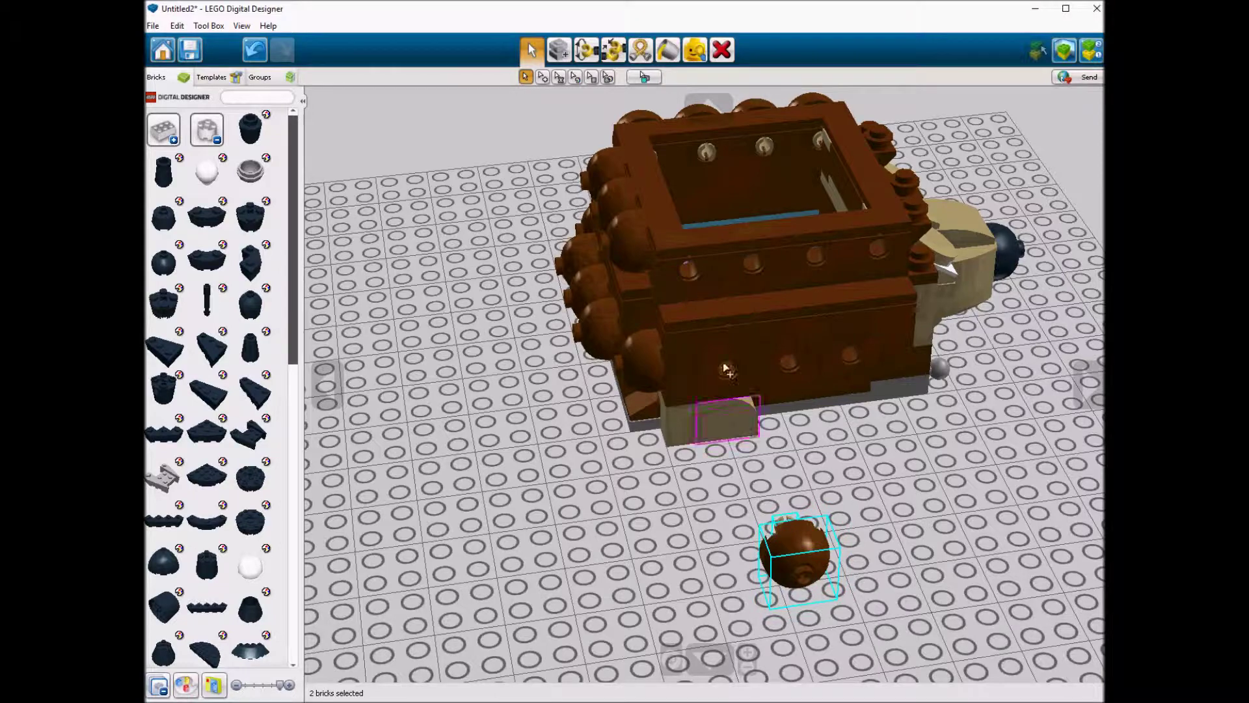
left_click(693, 267)
left_click(758, 270)
left_click(823, 270)
left_click(885, 264)
left_click(735, 378)
left_click(797, 371)
left_click(859, 364)
key("Escape")
right_click_drag(762, 505, 403, 514)
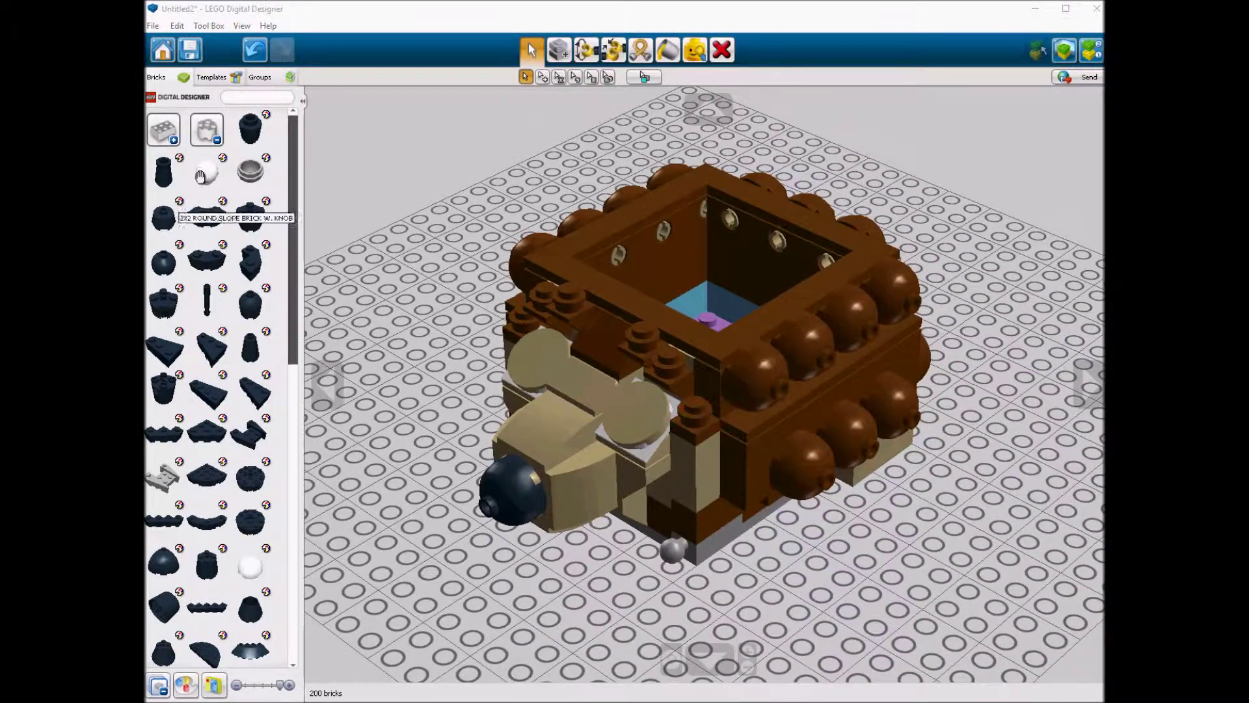
Build a paw base on the empty area from a tan 2x3 plate with two small tan plates on its rear corners.
left_click(207, 130)
left_click(207, 216)
mouse_move(211, 529)
left_click(334, 568)
left_click(986, 606)
left_click(168, 281)
left_click(1034, 608)
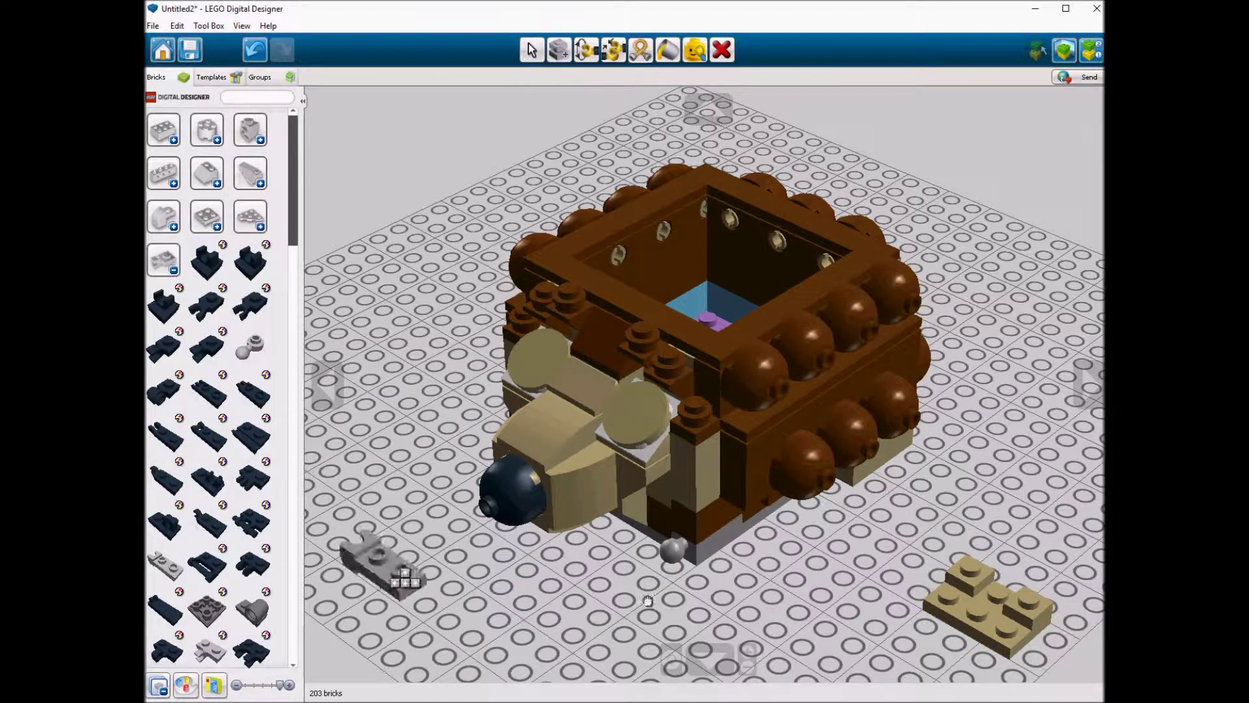
Fit a light gray socket plate, a tan curved slope and a dark gray 1x3 plate onto the paw base.
mouse_move(251, 216)
left_click(254, 260)
left_click(966, 608)
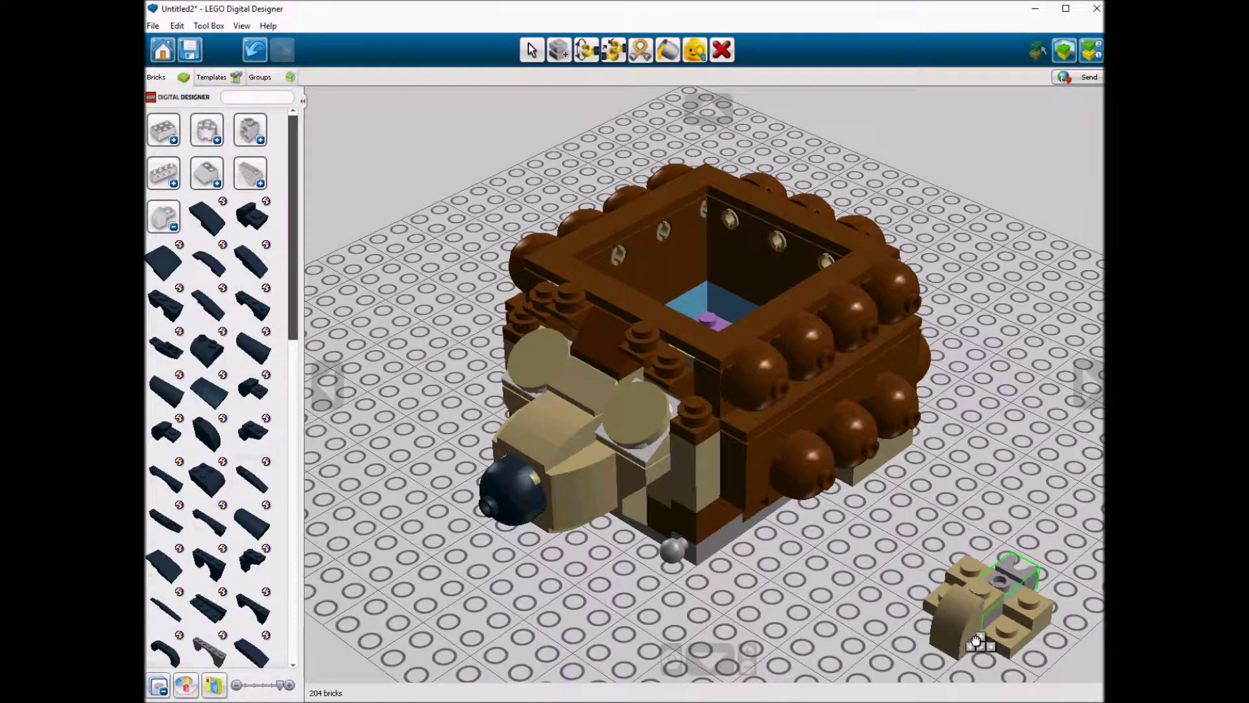
left_click(163, 259)
left_click(207, 216)
left_click(221, 398)
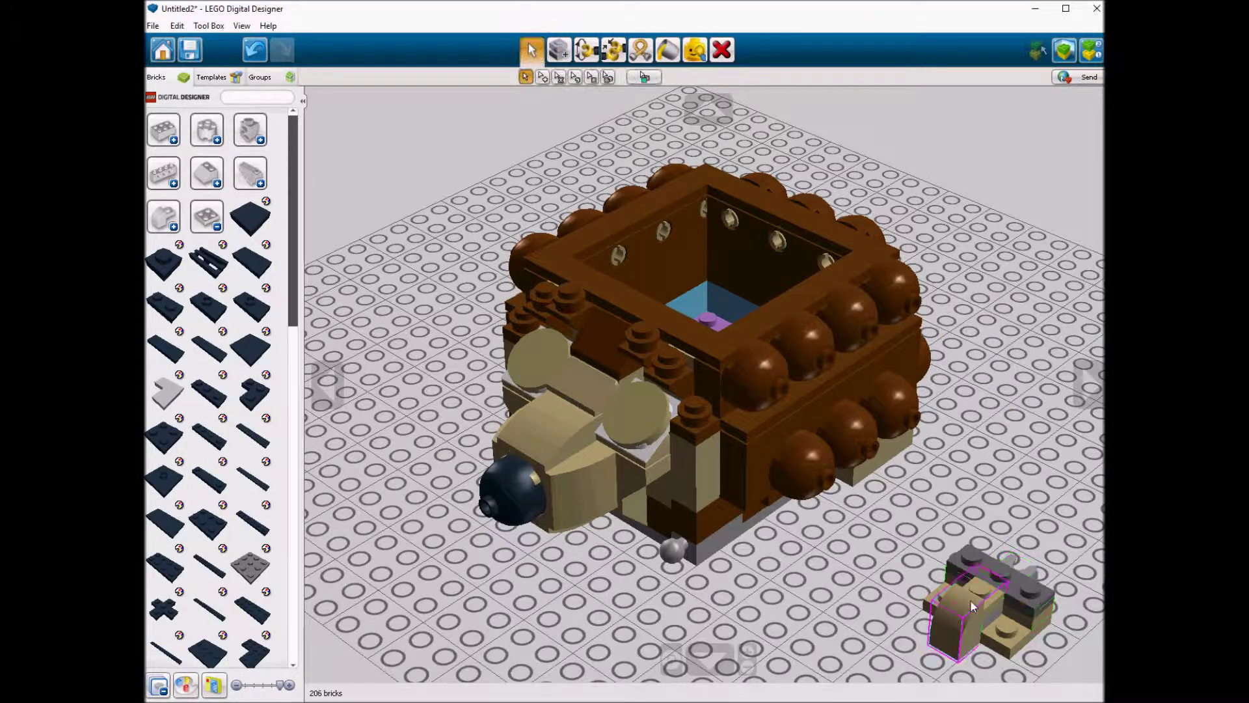
Complete the paw's top with more tan curved slopes, a small tan slope in the middle and a tan 1x3 flat tile.
left_click_drag(973, 607, 962, 595)
left_click(207, 173)
left_click(250, 302)
left_click(207, 172)
left_click(207, 216)
mouse_move(217, 400)
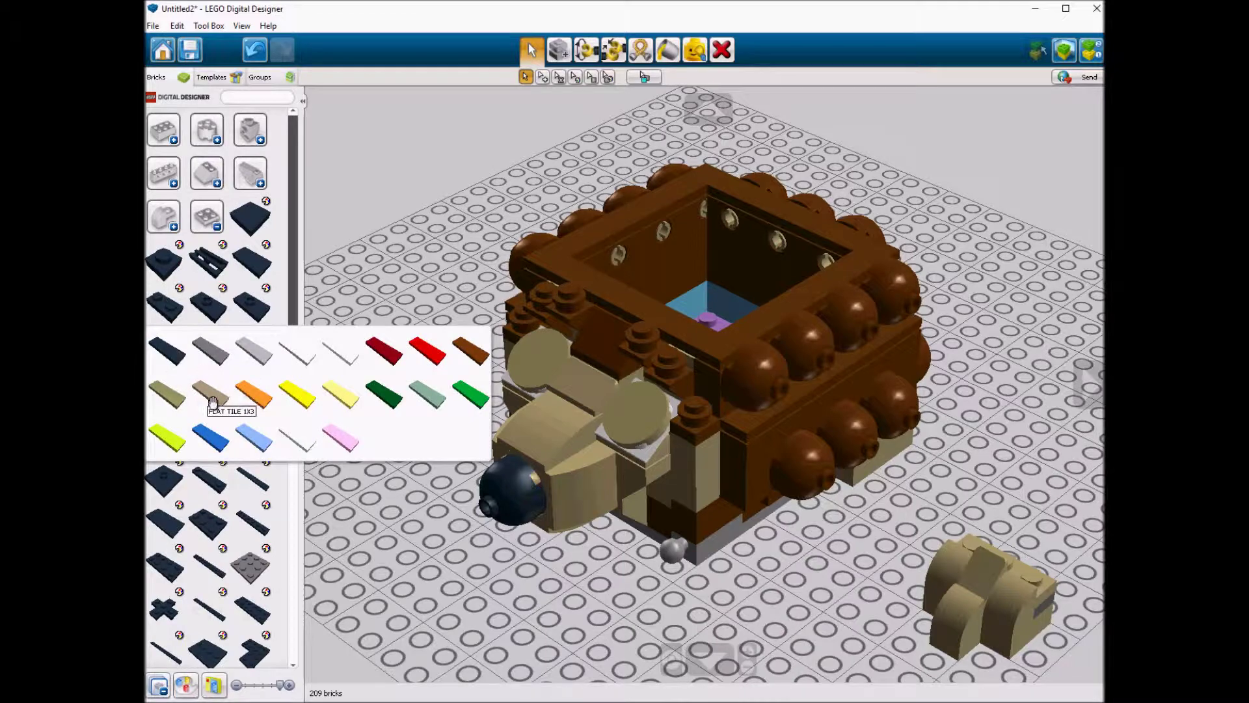
left_click(344, 356)
left_click(1010, 540)
Duplicate the finished paw and position one on each side of the snout at the front ball joints.
left_click(241, 25)
left_click(260, 102)
key("b")
left_click(242, 26)
left_click(260, 104)
left_click_drag(963, 530, 553, 537)
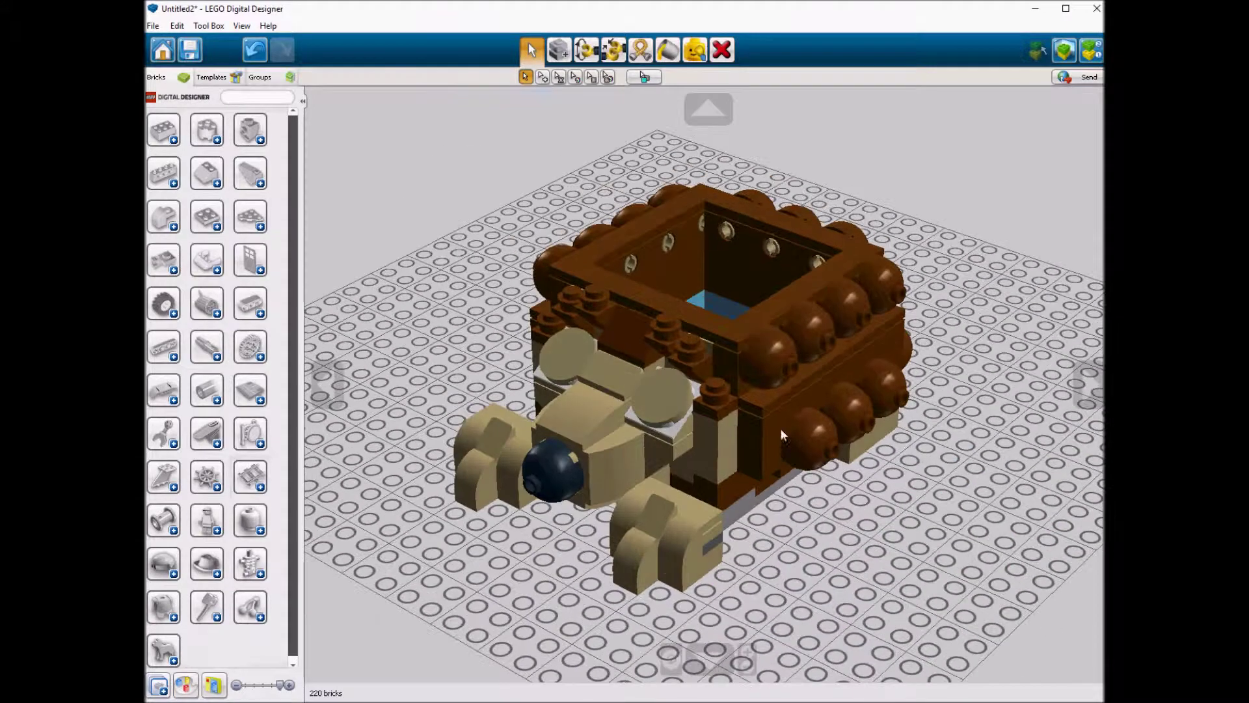
Place a brown 4x8 plate on the empty area in front of the model.
left_click(249, 390)
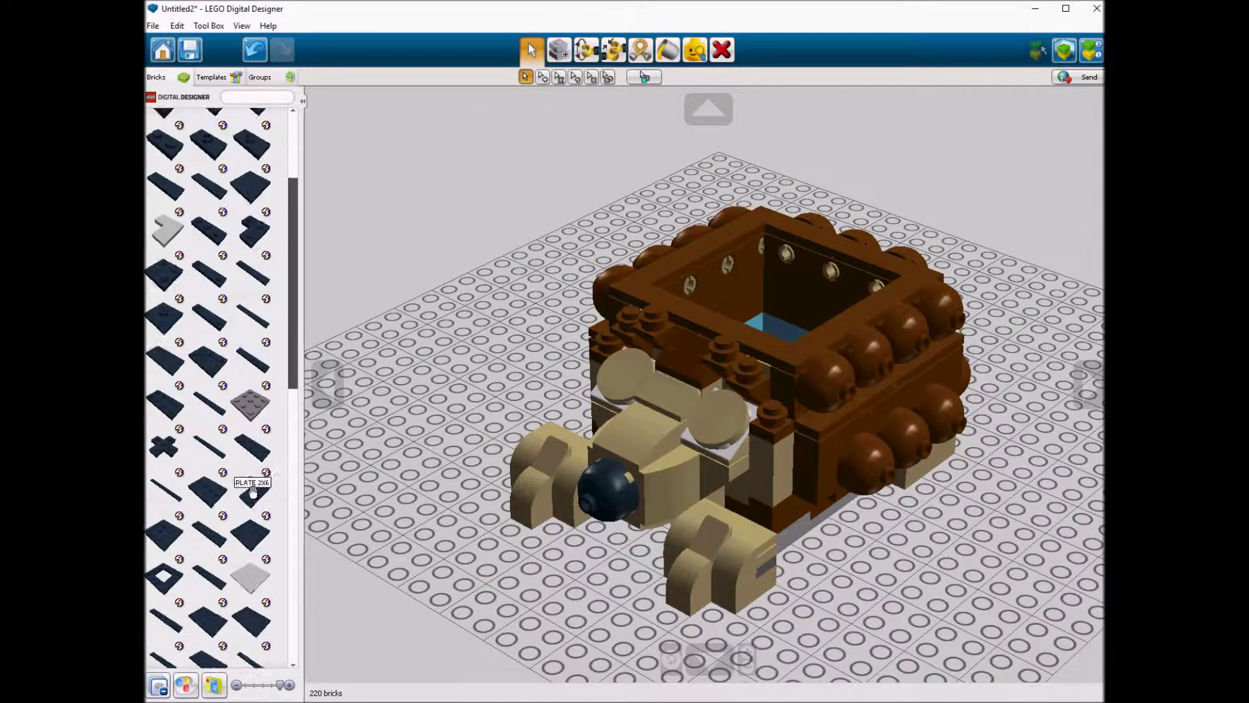
left_click(209, 557)
scroll(462, 624, "down", 3)
left_click(462, 623)
scroll(462, 623, "up", 3)
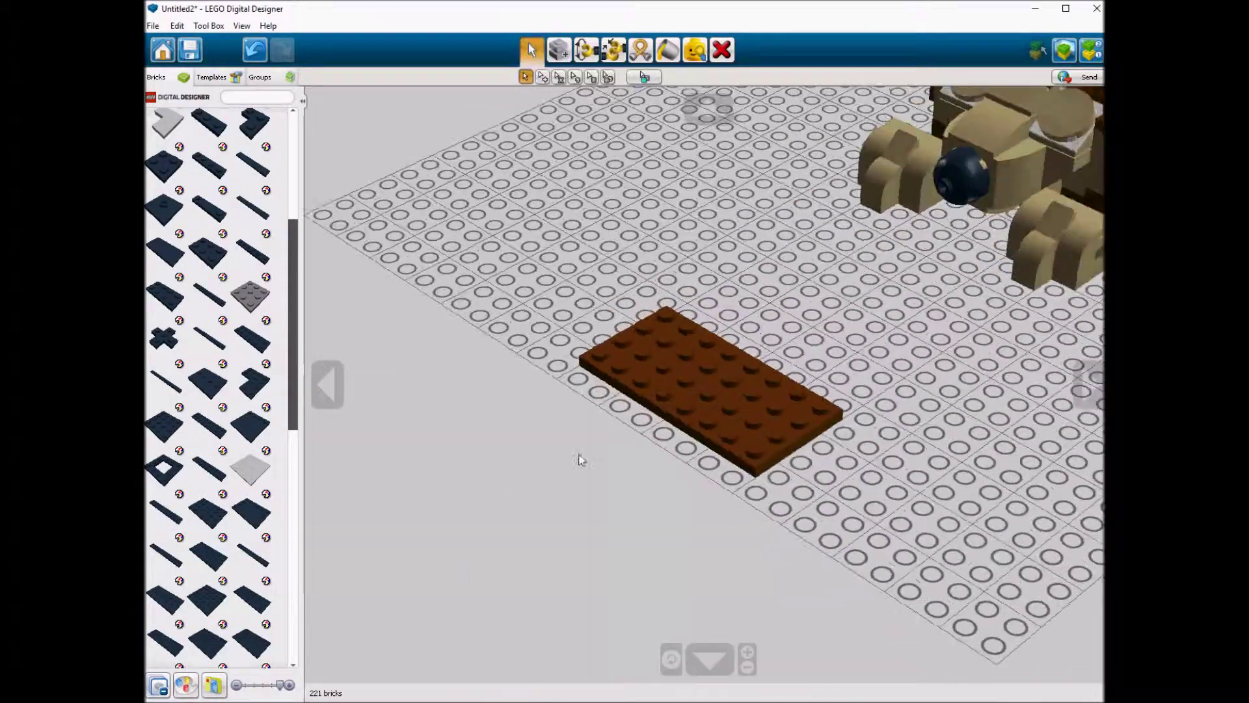
Place two brown round dome bricks side by side on the brown 4x8 plate.
left_click(207, 129)
left_click(207, 169)
left_click(164, 262)
left_click(711, 357)
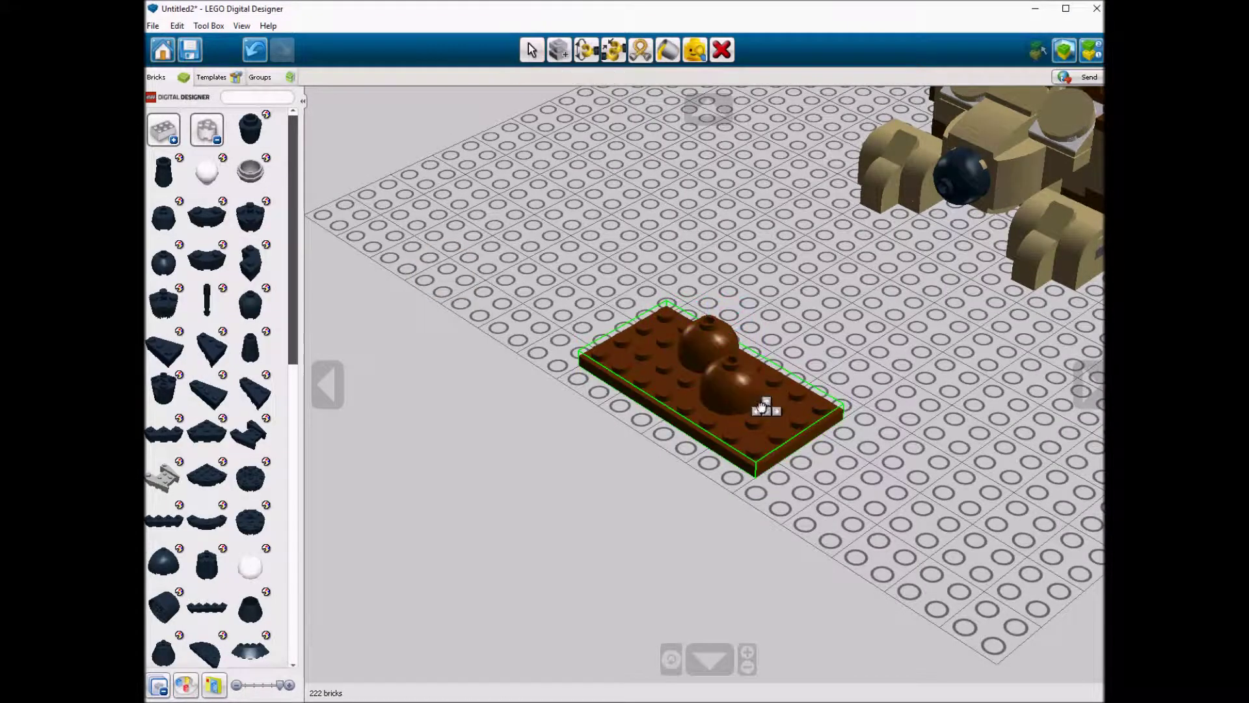
left_click(753, 387)
Place a brown 4x4 plate in front of the two domes on the brown base.
left_click(207, 129)
left_click(250, 390)
scroll(215, 390, "down", 3)
left_click(179, 558)
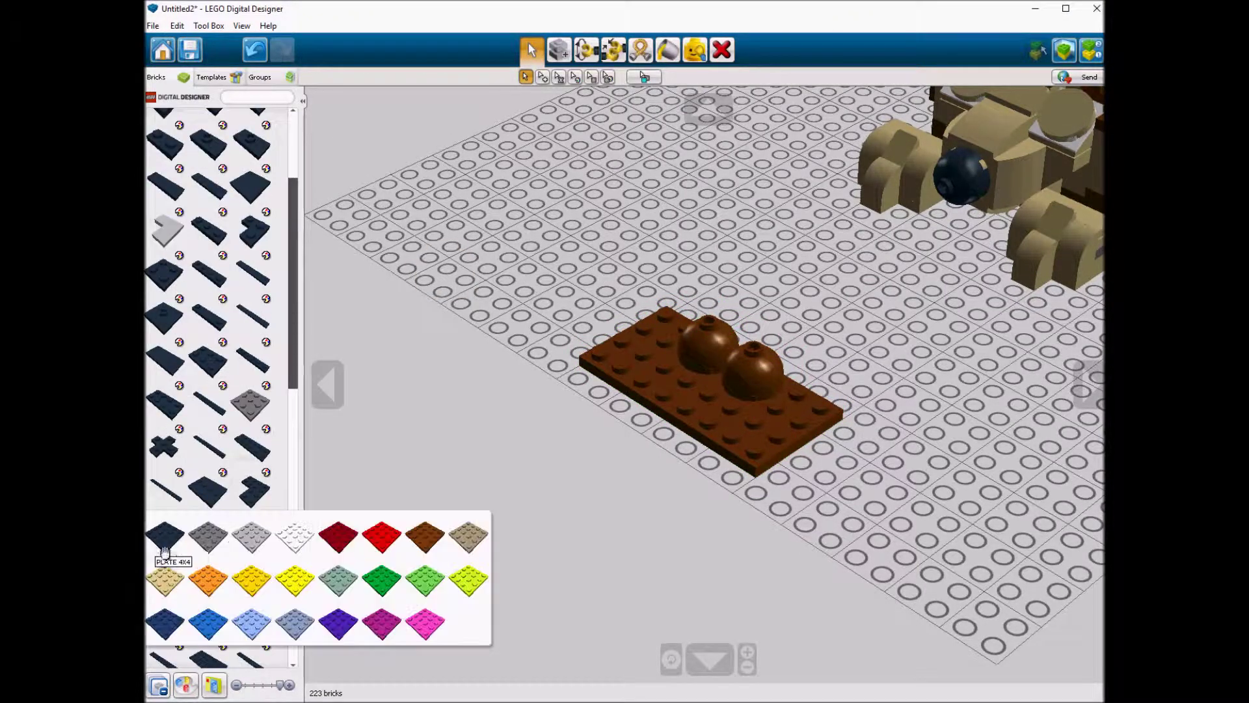
left_click(433, 550)
left_click(687, 422)
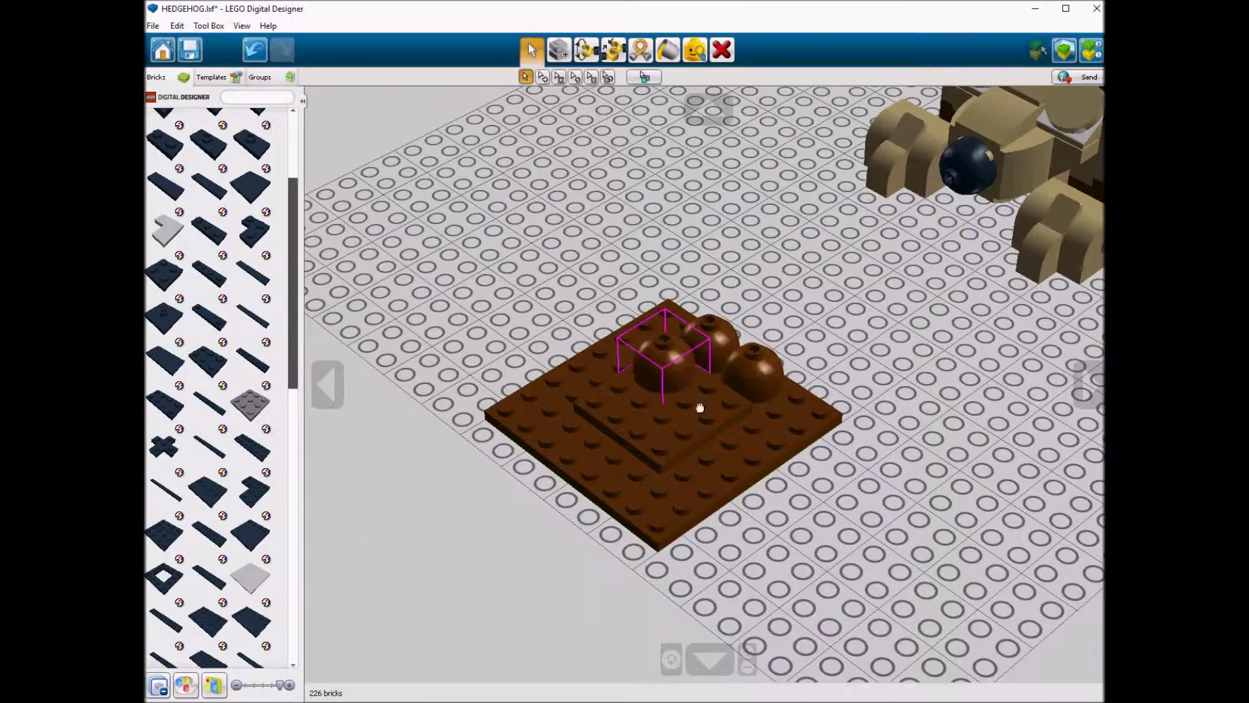
Fill the brown lid base with copies of the brown dome brick, leaving the studs along the front edge free.
key("ctrl+v")
left_click(731, 432)
right_click_drag(730, 432, 495, 494)
key("ctrl+v")
left_click(612, 409)
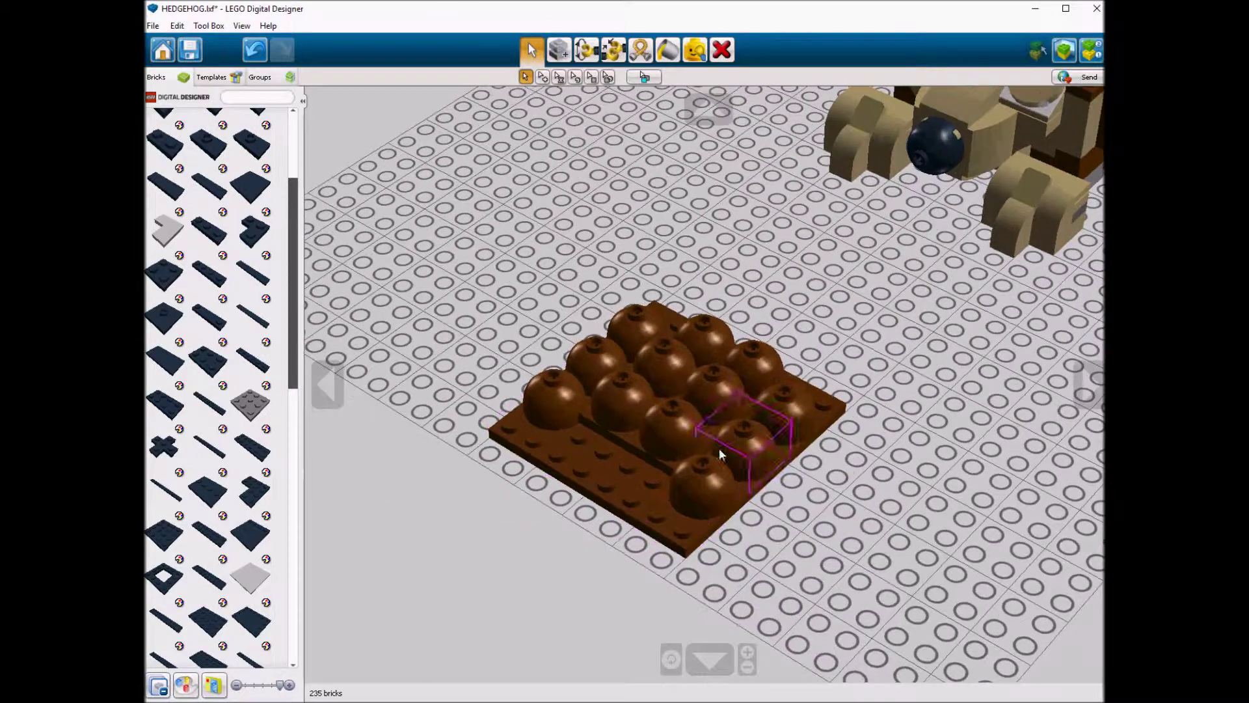
Place a grey hinge brick base between the domes at the front of the brown lid.
scroll(184, 561, "up", 10)
left_click(164, 521)
left_click(616, 460)
left_click_drag(616, 460, 675, 441)
right_click_drag(676, 441, 839, 465)
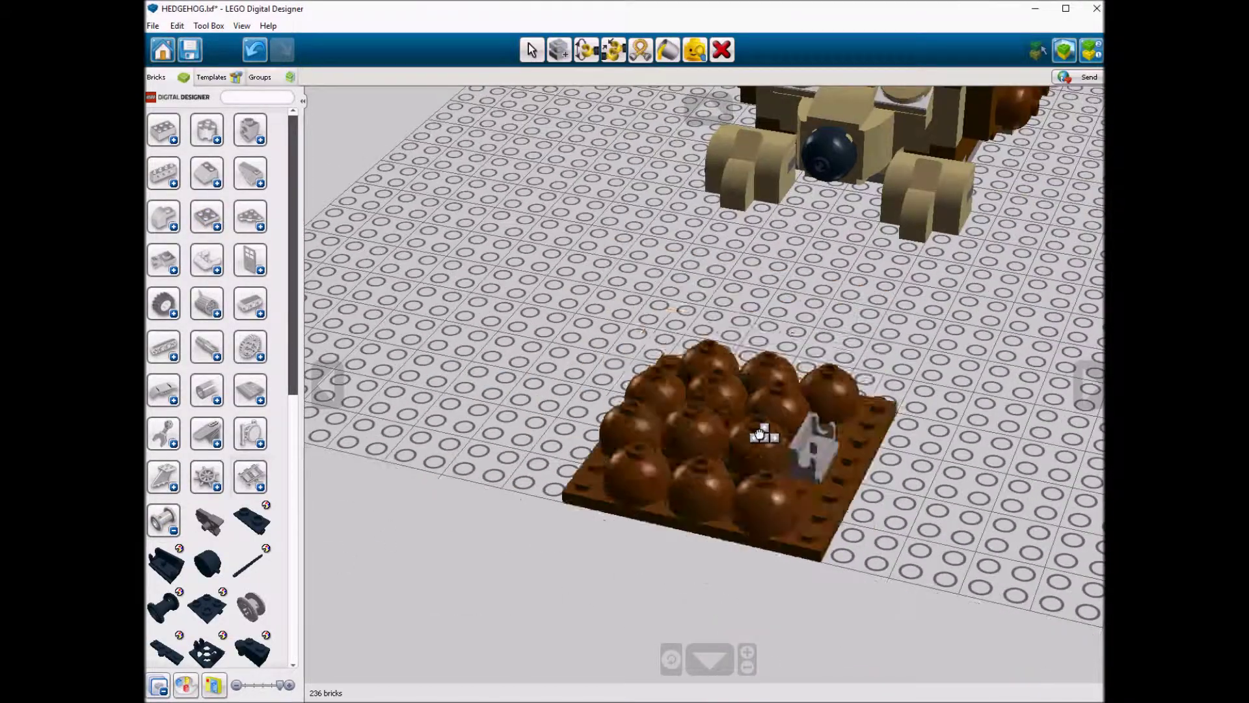
left_click(706, 390)
Attach a 2x6 plate to the underside of the lid across the seam between the two brown 4x8 plates.
scroll(208, 456, "down", 5)
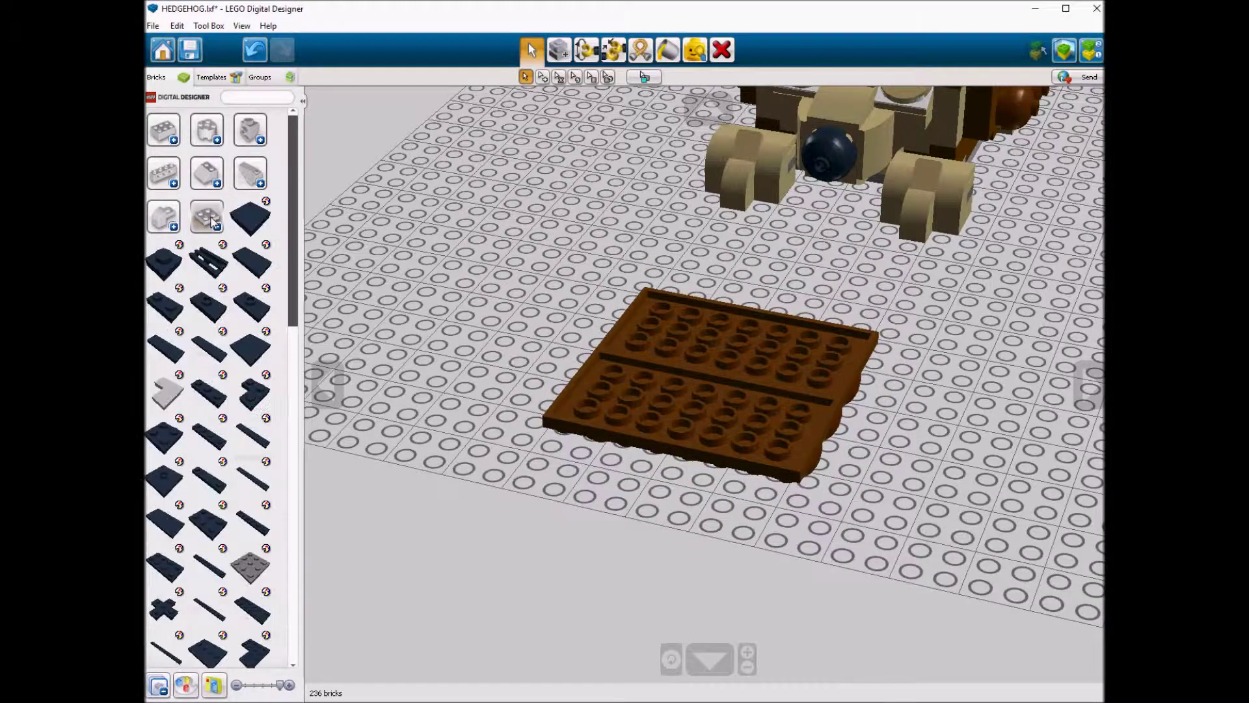
left_click(223, 640)
left_click(303, 655)
right_click_drag(720, 382, 735, 403)
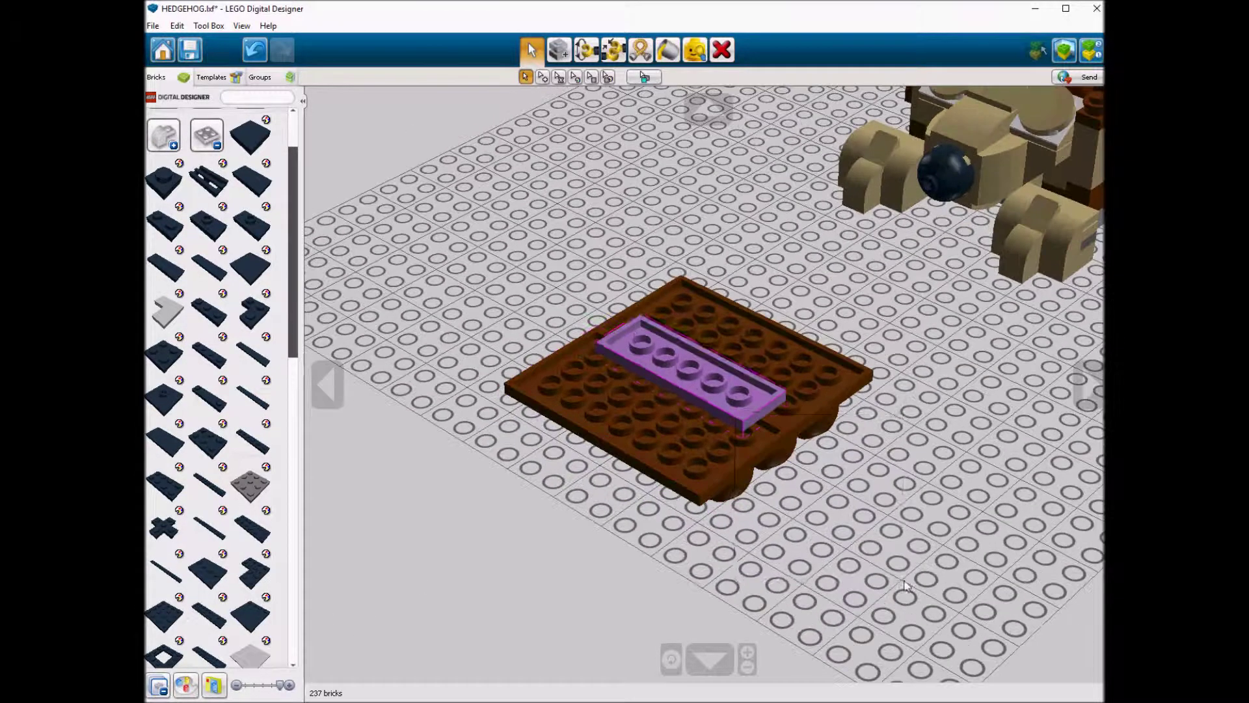
left_click(753, 423)
Place a light blue 2x4 plate in front of the lid and centre a magenta 2x2 tile on it.
left_click(223, 467)
left_click(335, 578)
left_click(553, 517)
left_click(266, 250)
left_click(549, 439)
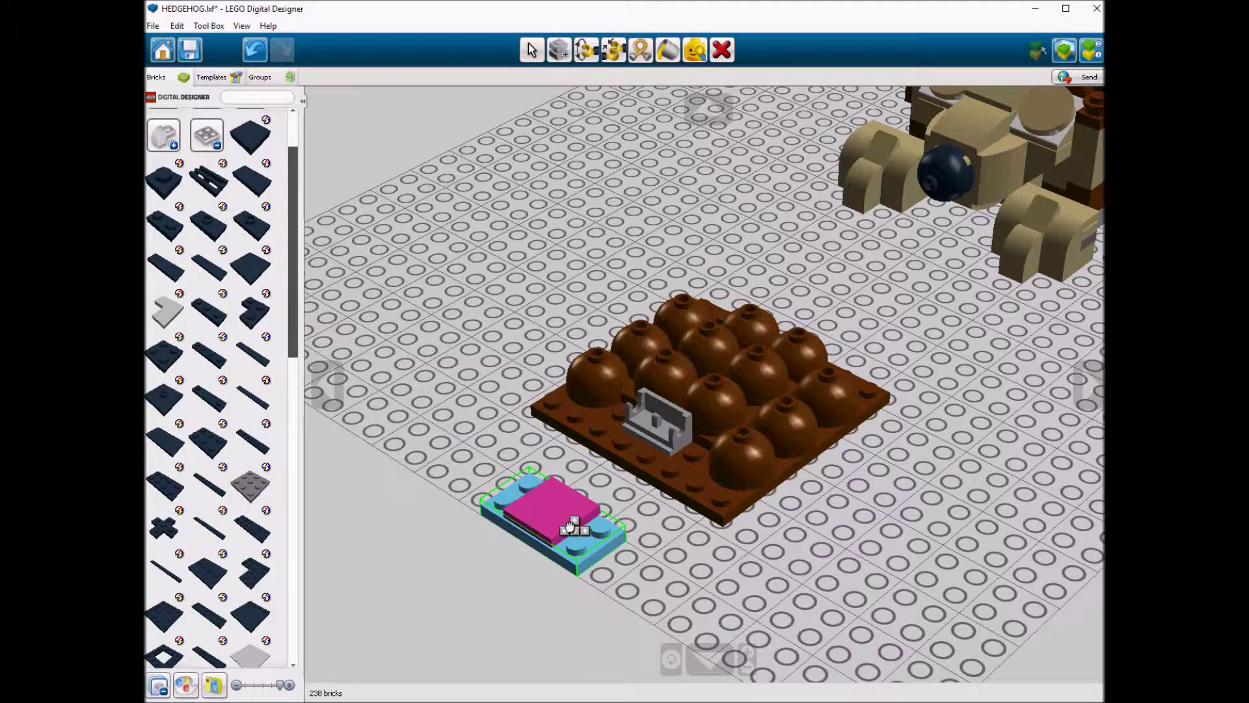
Build a bow side piece beside the lid from a light blue 1x2 plate topped with a light blue curved slope.
left_click(179, 249)
left_click(479, 326)
left_click(217, 144)
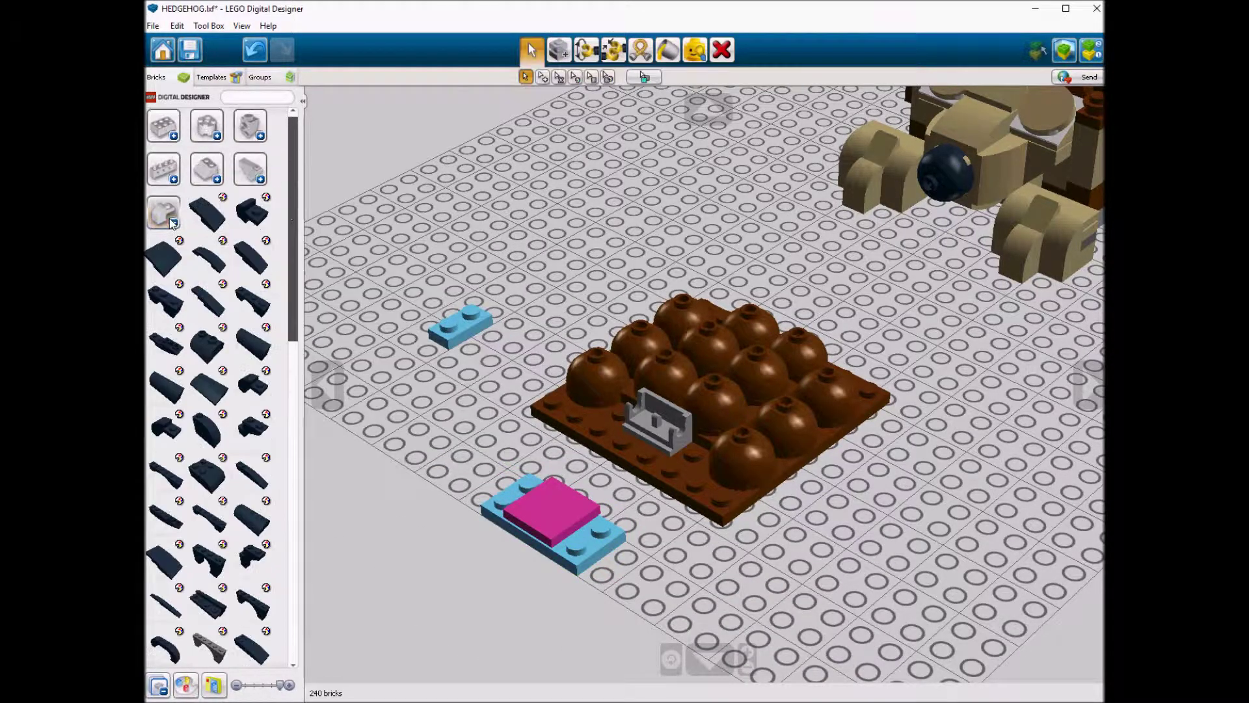
left_click(179, 240)
left_click(252, 259)
left_click(462, 333)
left_click(241, 25)
left_click(488, 117)
left_click(241, 25)
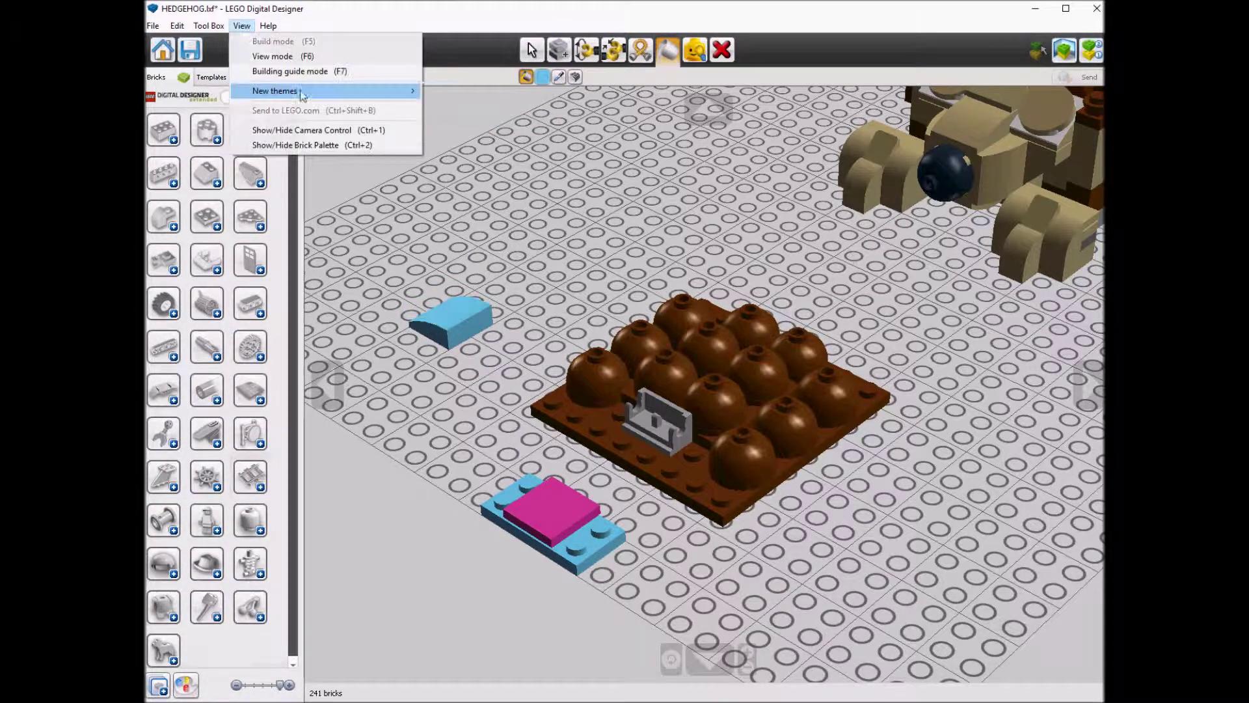
left_click(442, 116)
Duplicate the curved side piece and attach one to each end of the light blue 2x4 plate, forming a bow.
key("c")
left_click_drag(387, 190, 527, 377)
left_click(605, 547)
key("v")
left_click_drag(449, 319, 474, 497)
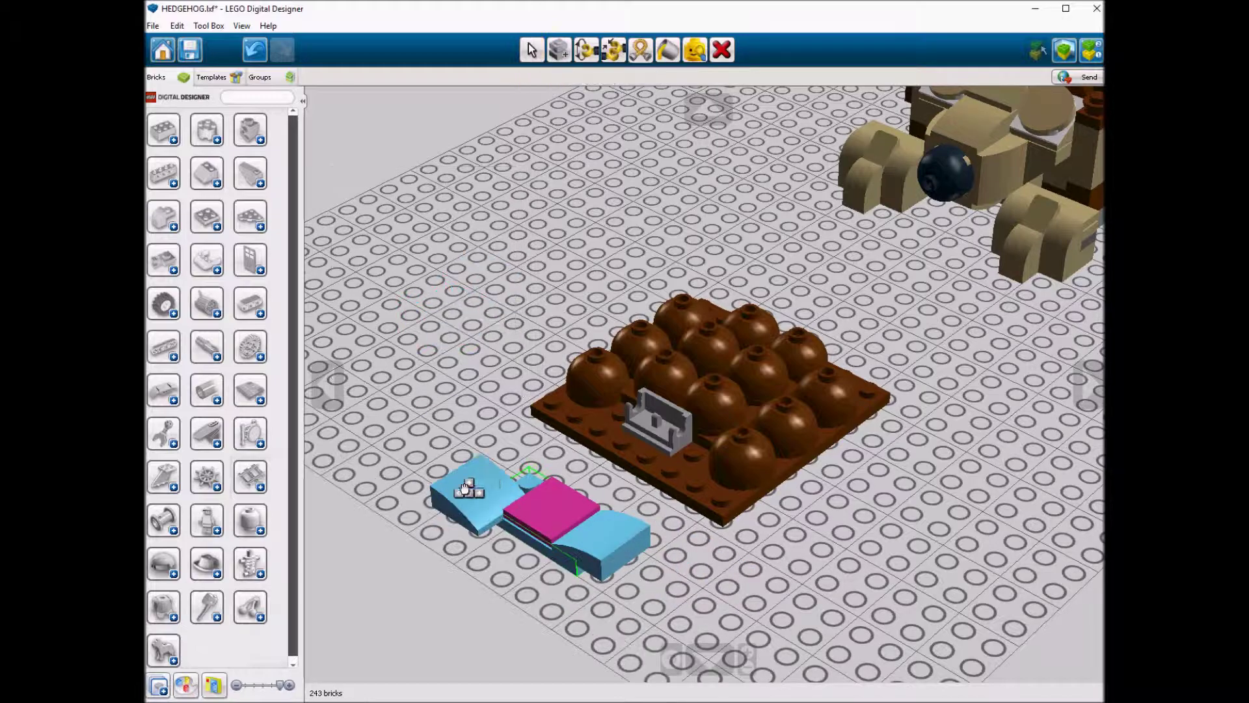
Add a 2x2 hinge top plate to the hinge base on the lid and mount the bow on it.
right_click_drag(403, 358, 429, 359)
left_click(164, 520)
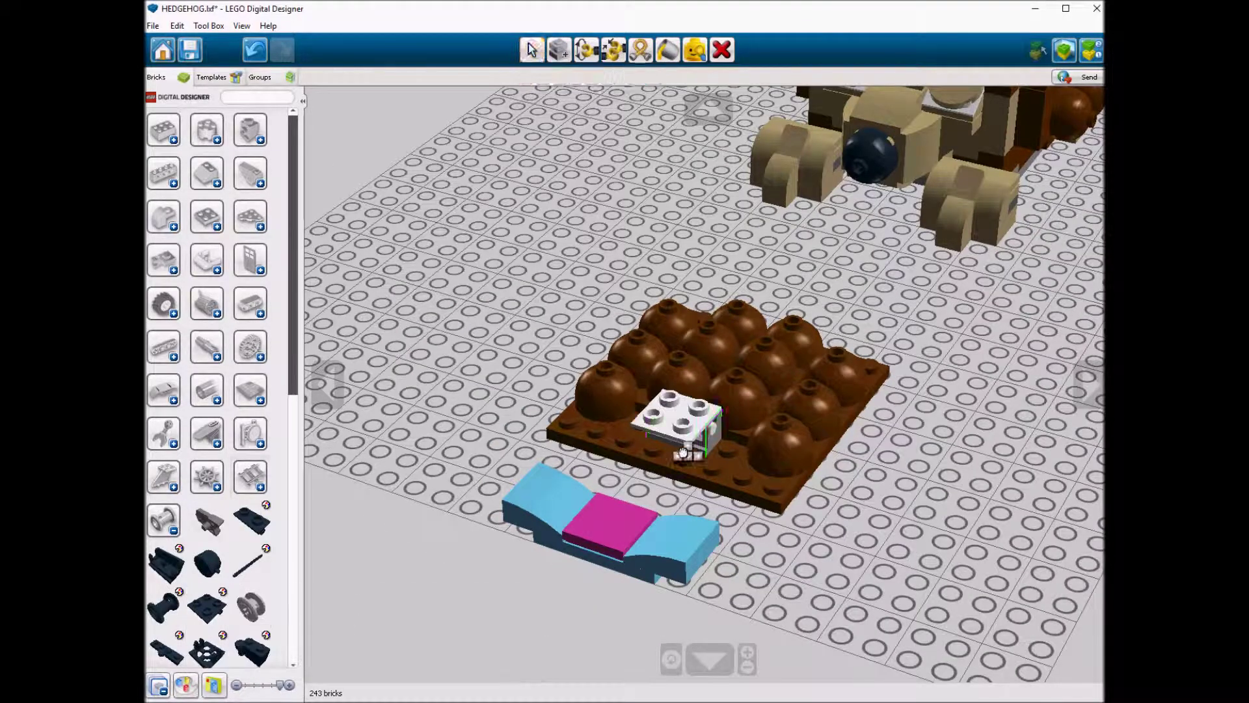
right_click_drag(748, 618, 904, 624)
left_click_drag(905, 625, 618, 490)
right_click_drag(625, 520, 651, 507)
left_click_drag(768, 599, 650, 417)
right_click_drag(651, 416, 690, 416)
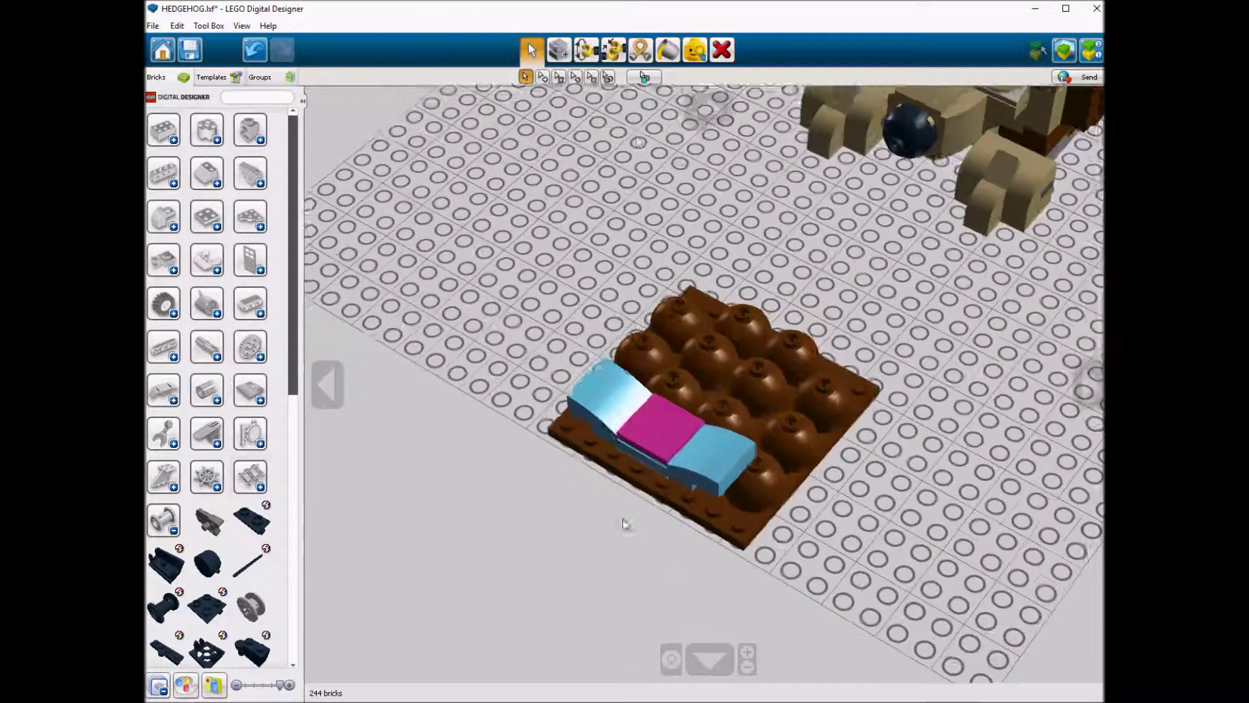
Rotate the hinge so the bow tilts on the front of the lid.
key("h")
left_click(574, 81)
key("v")
right_click_drag(624, 455, 991, 132)
Add one more plate and place the spiny lid with its bow on top of the hedgehog box.
left_click(207, 216)
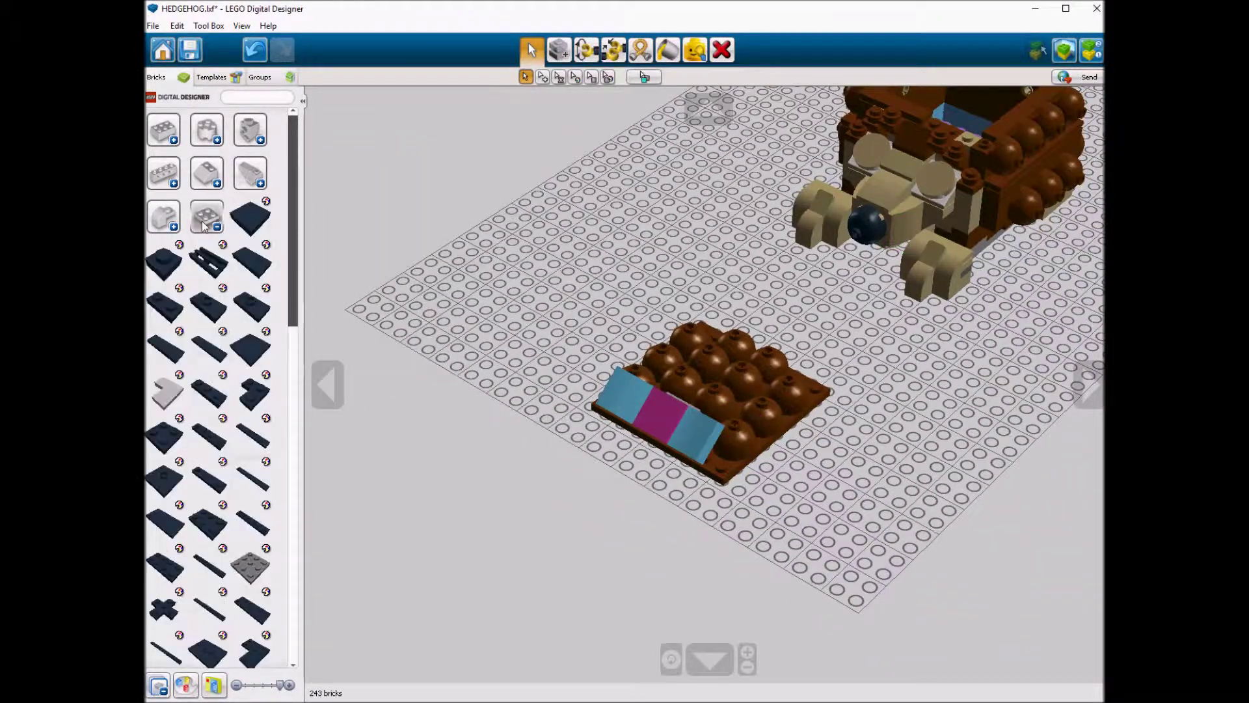
left_click(237, 455)
right_click_drag(755, 476, 700, 322)
scroll(763, 477, "up", 5)
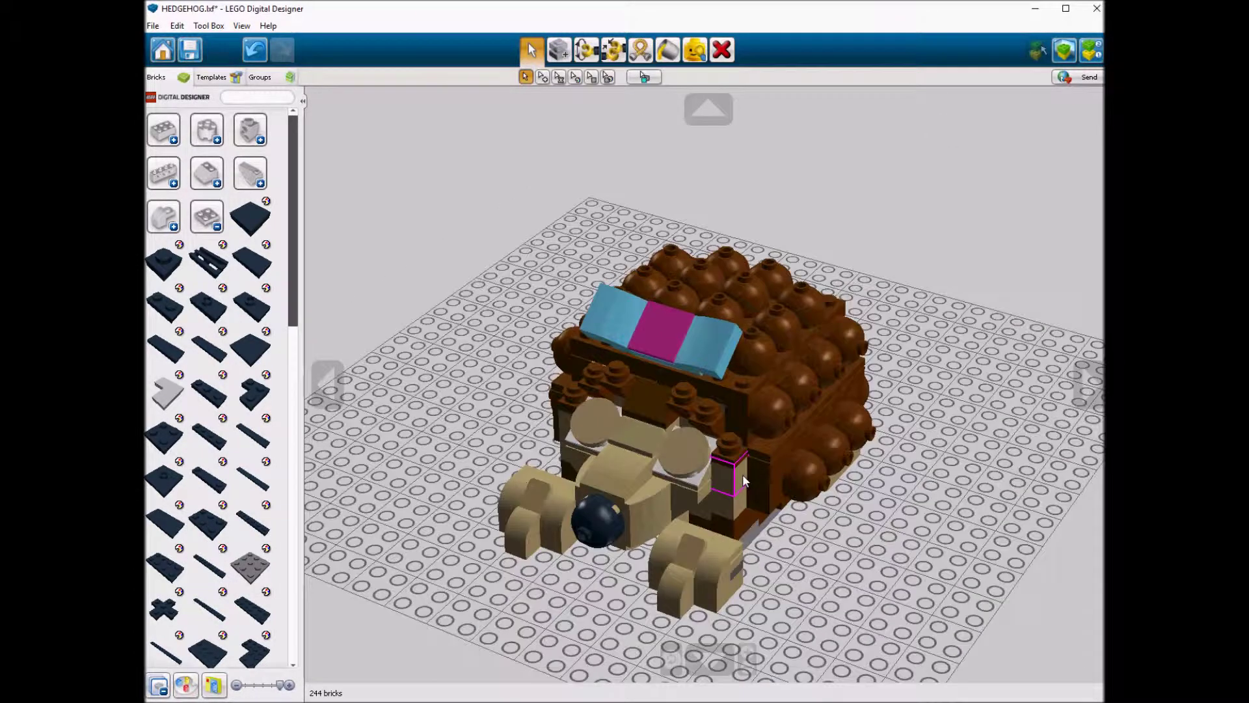
scroll(703, 492, "down", 2)
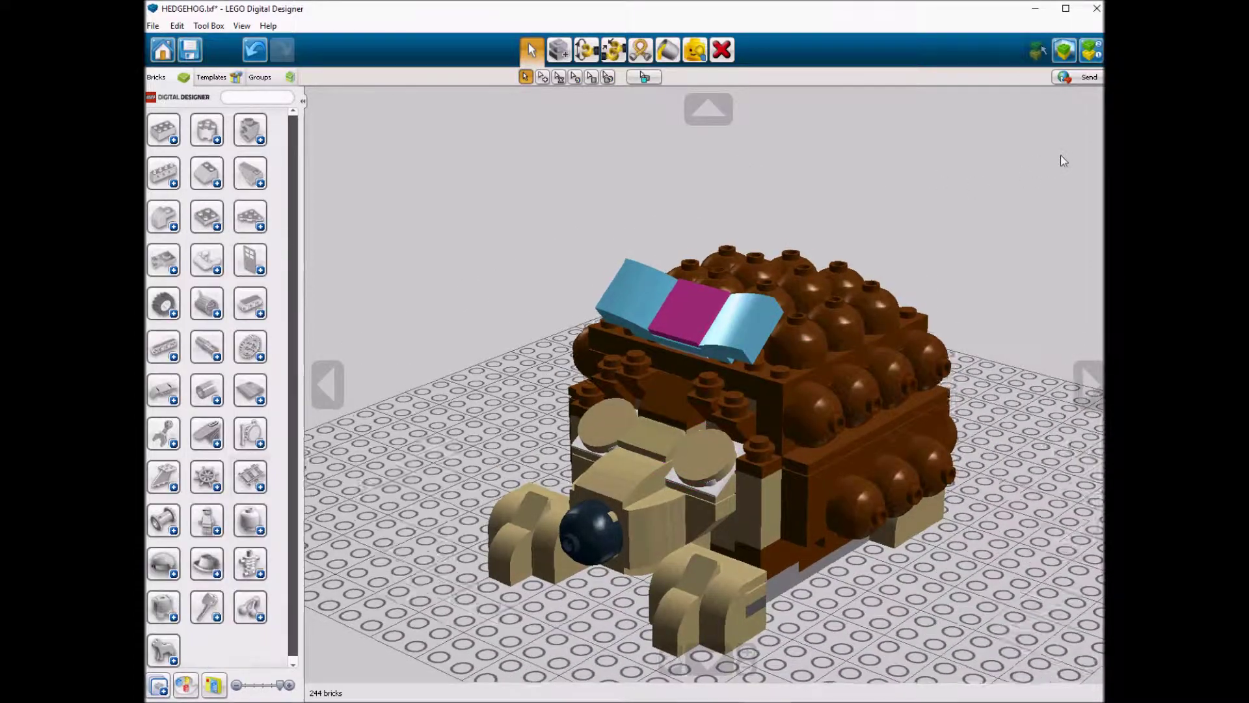
right_click_drag(1061, 155, 880, 150)
right_click_drag(1051, 179, 776, 214)
right_click_drag(1063, 184, 791, 238)
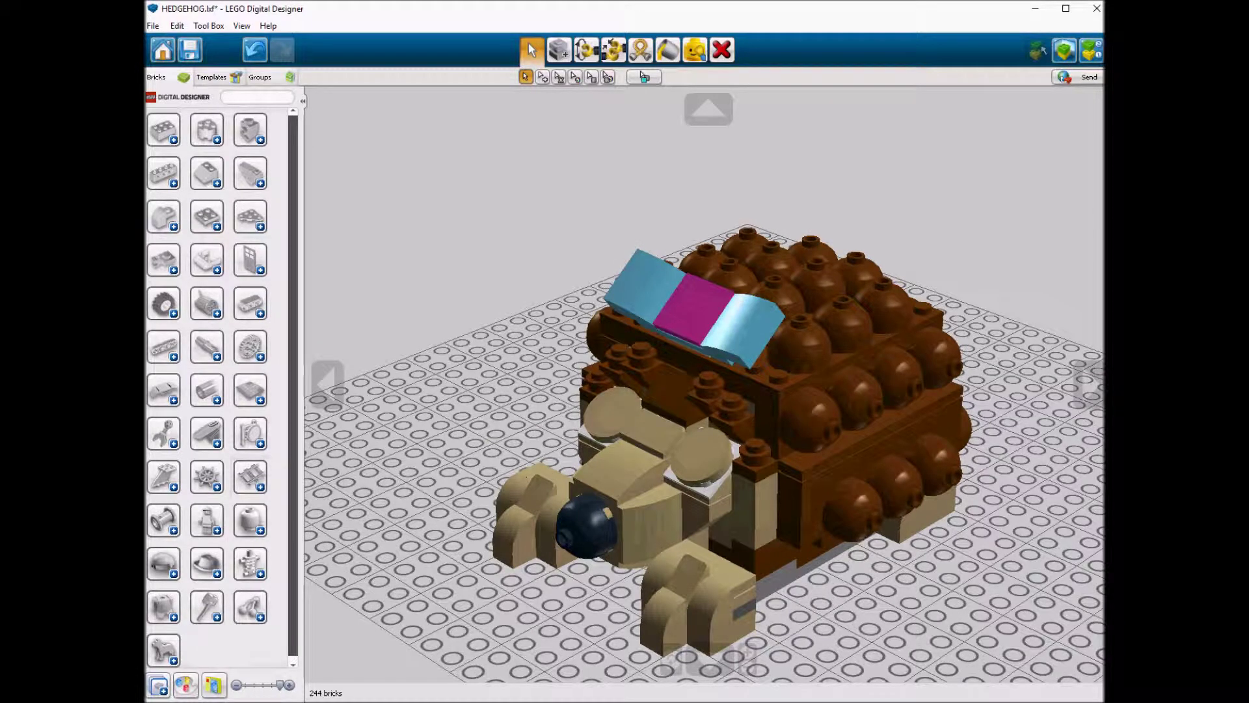